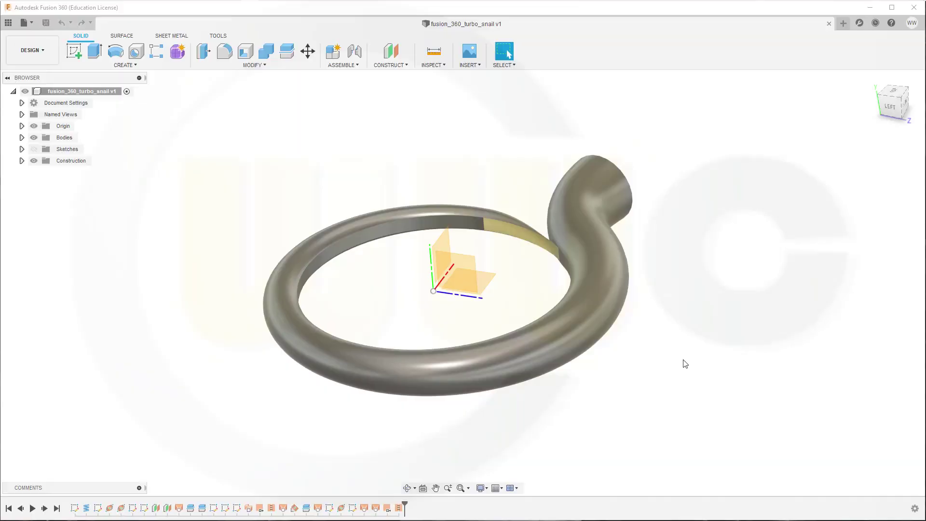
- View the finished turbo snail model from above, then open a new empty design with Ctrl+N
middle_click_drag(651, 324, 621, 254, "shift")
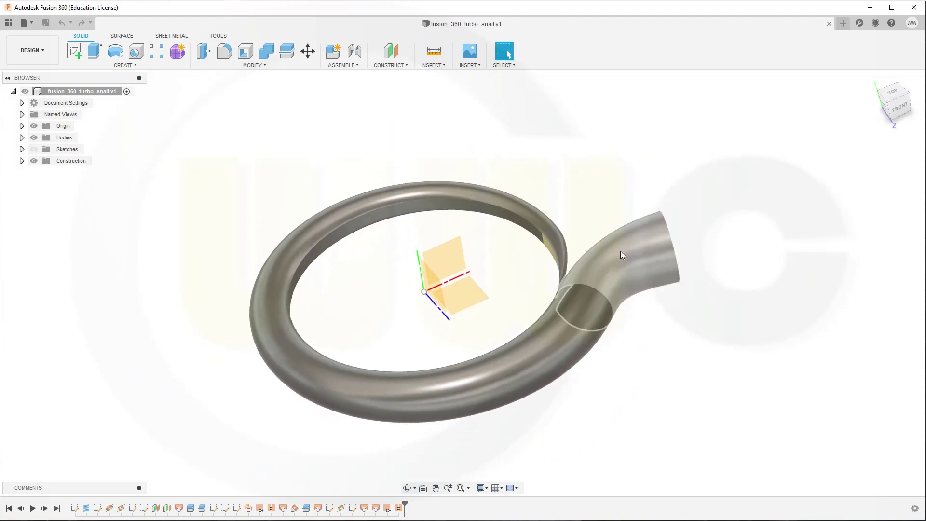
key("ctrl+n")
middle_click_drag(666, 302, 576, 299)
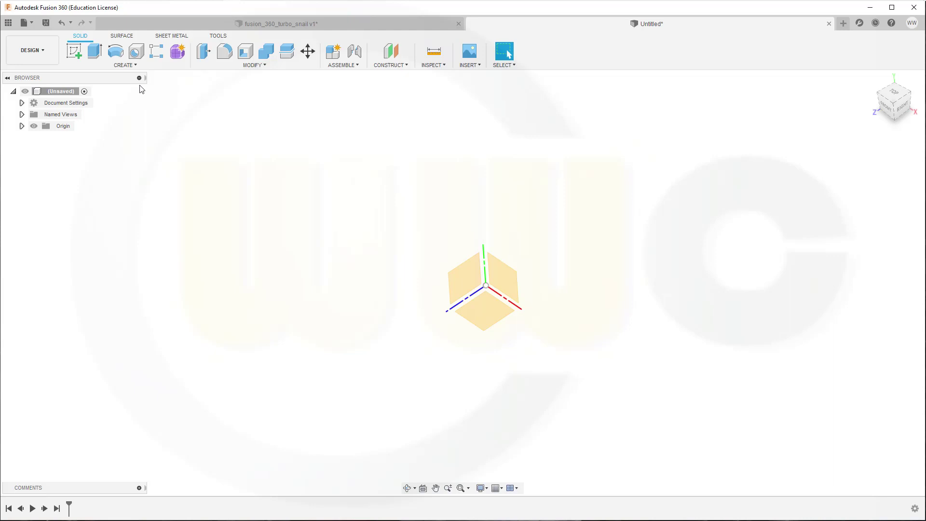
- Start a coil on the XZ plane, centred at the origin, with a 235 mm diameter
left_click(134, 65)
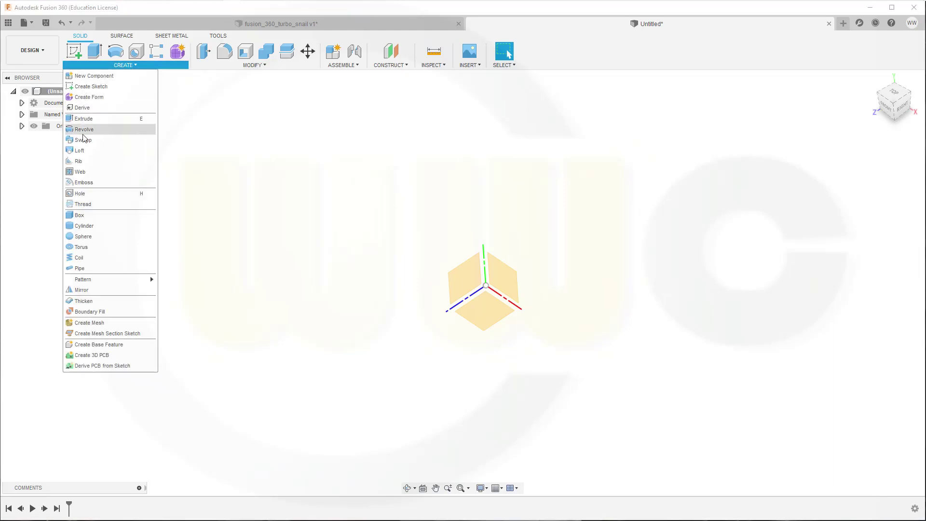
left_click(68, 259)
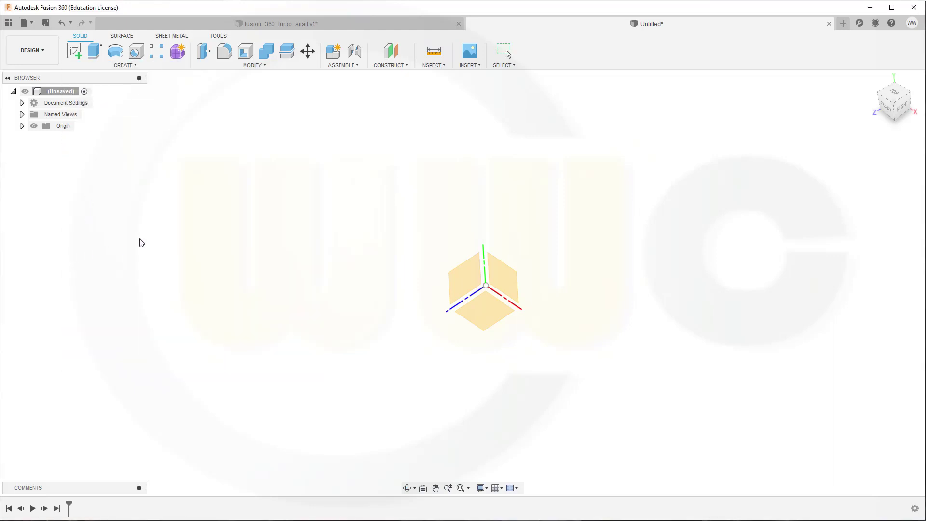
left_click(478, 318)
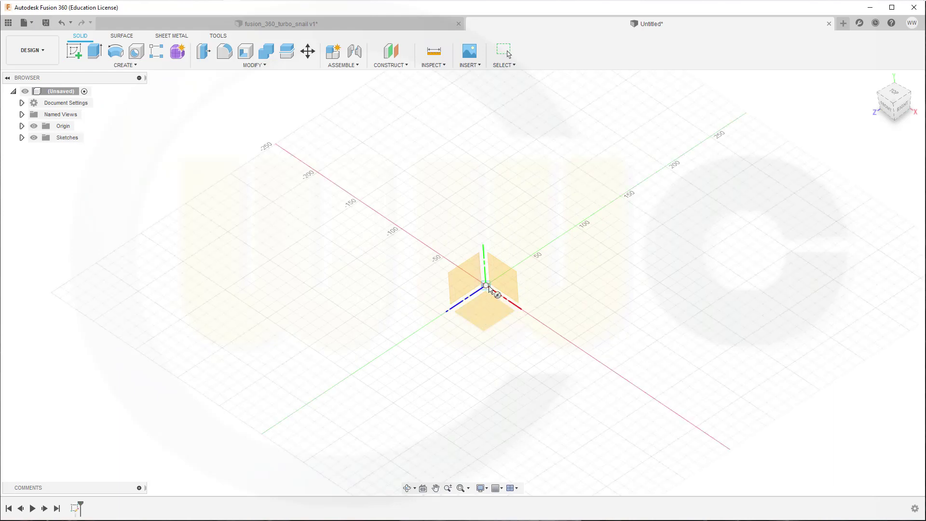
left_click(486, 286)
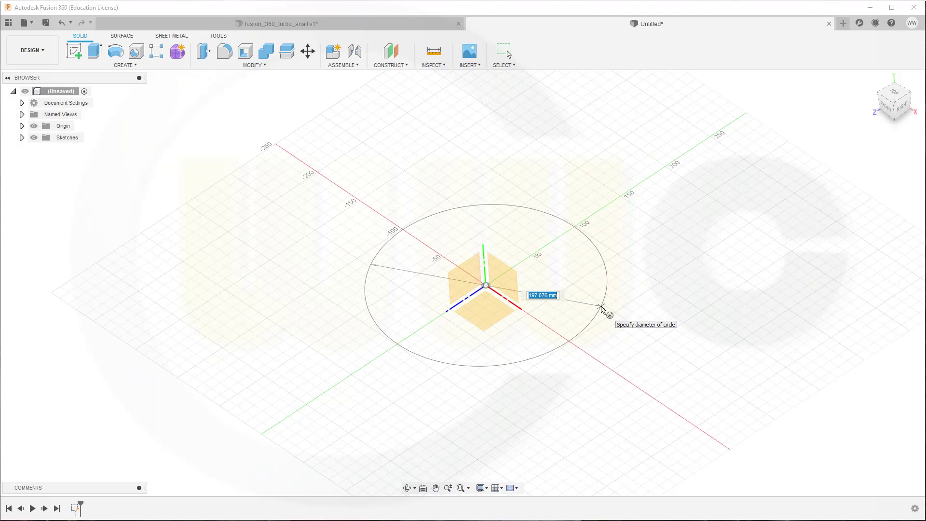
type("235")
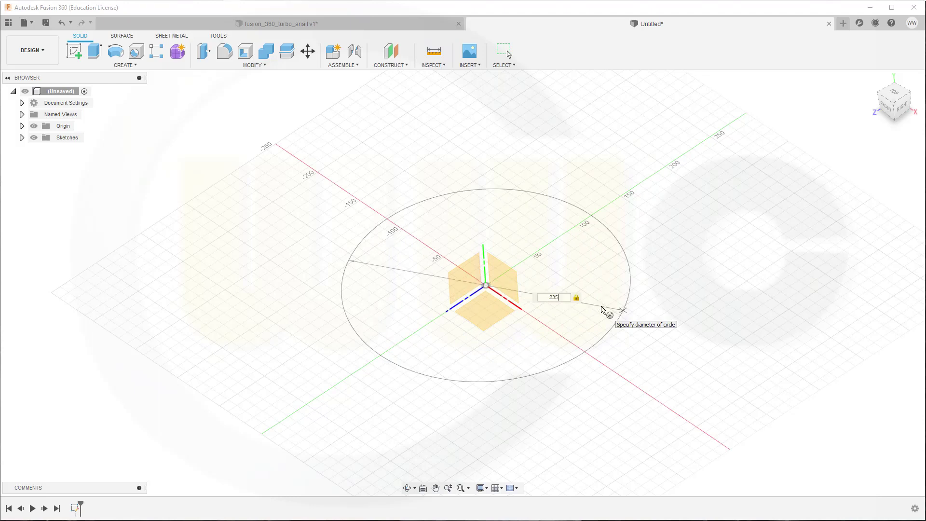
key("Return")
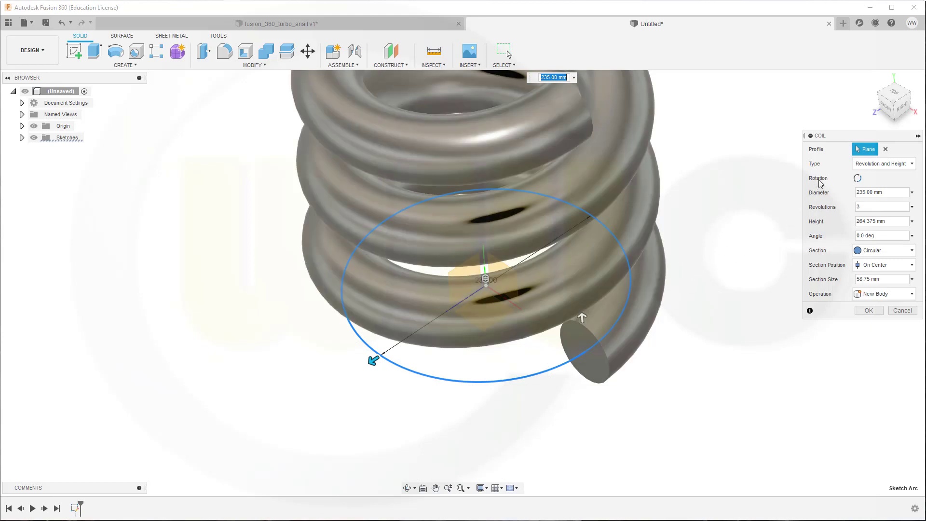
- Make the coil a flat spiral of 7/8 revolutions with a 26 mm pitch
left_click(911, 165)
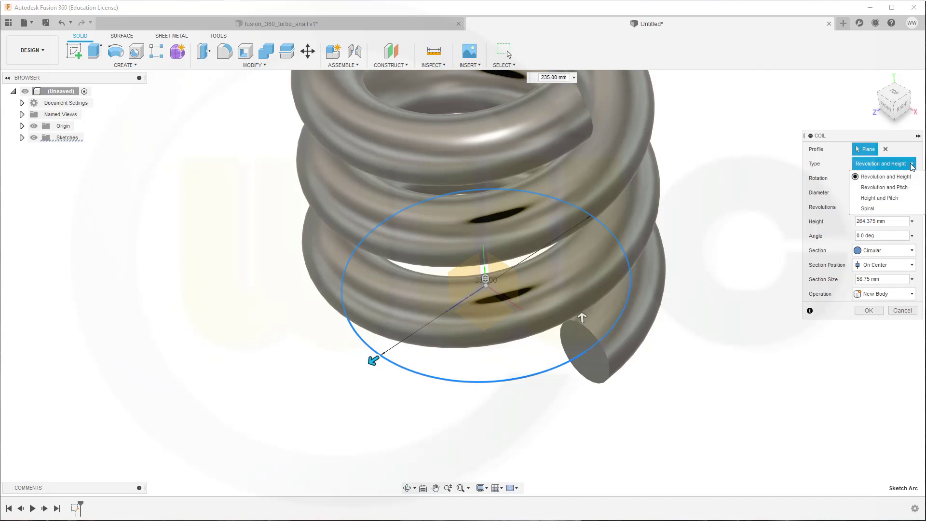
left_click(868, 208)
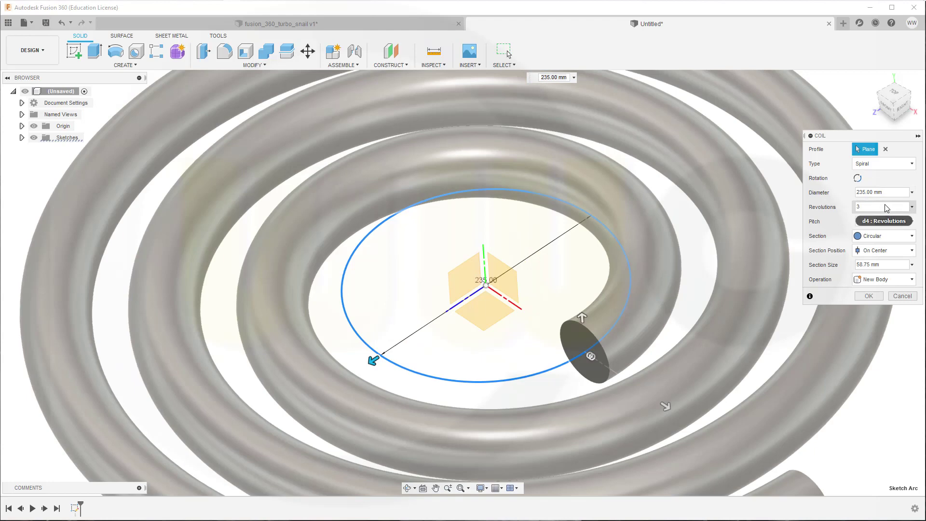
left_click(886, 208)
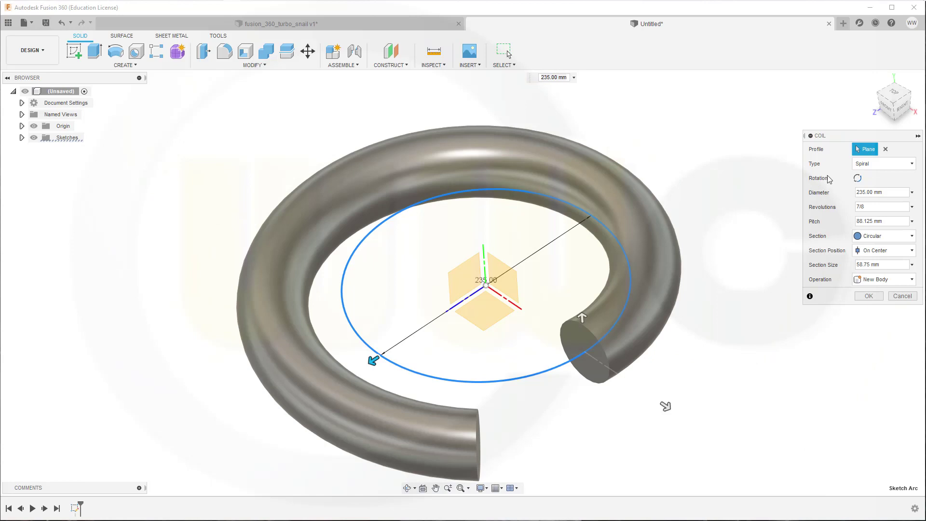
left_click(901, 222)
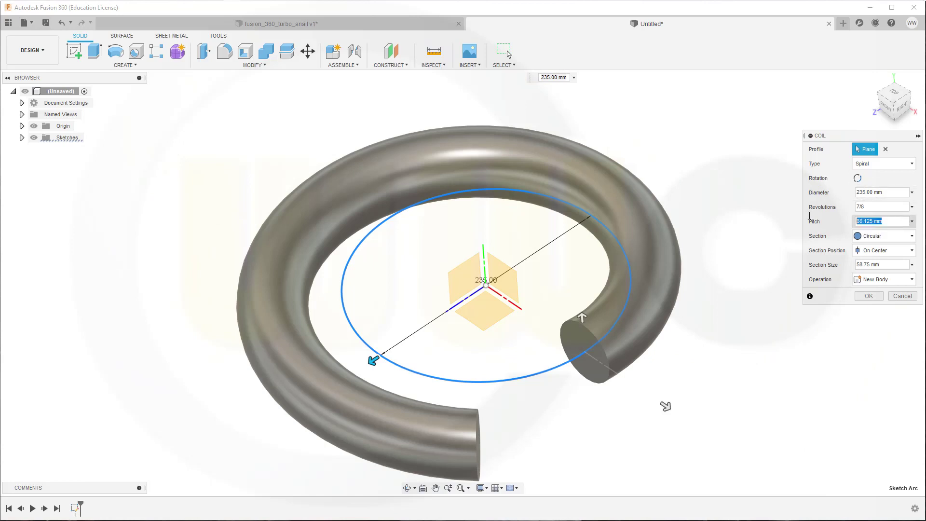
type("26")
key("Return")
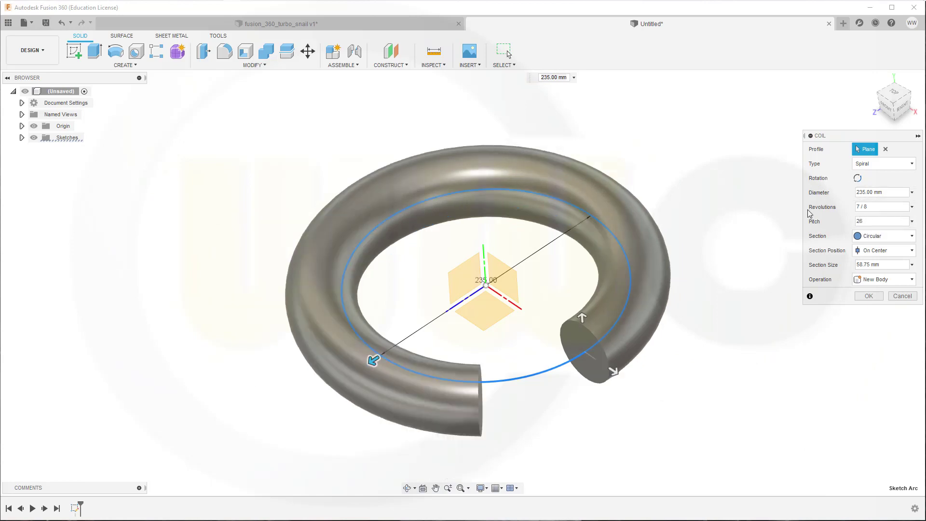
- Give the spiral a 10 mm Triangular (Internal) section positioned outside
left_click(911, 240)
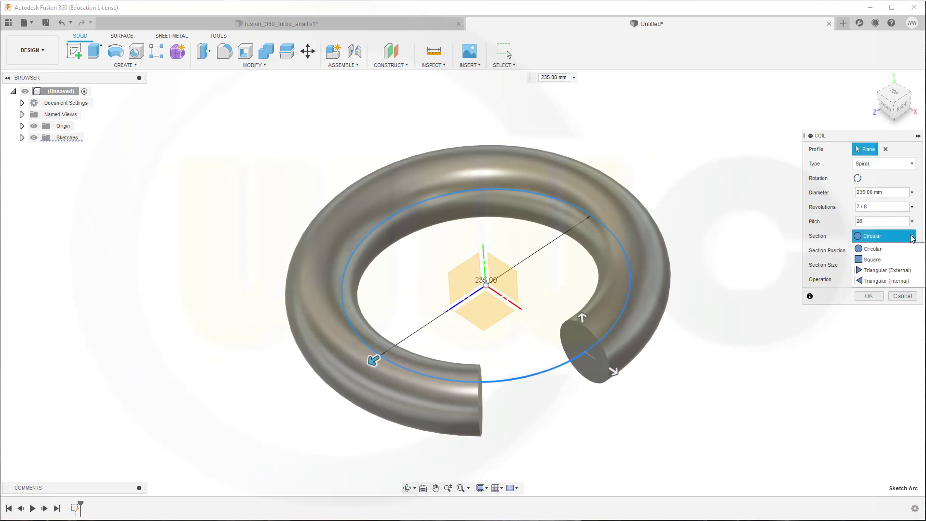
left_click(901, 270)
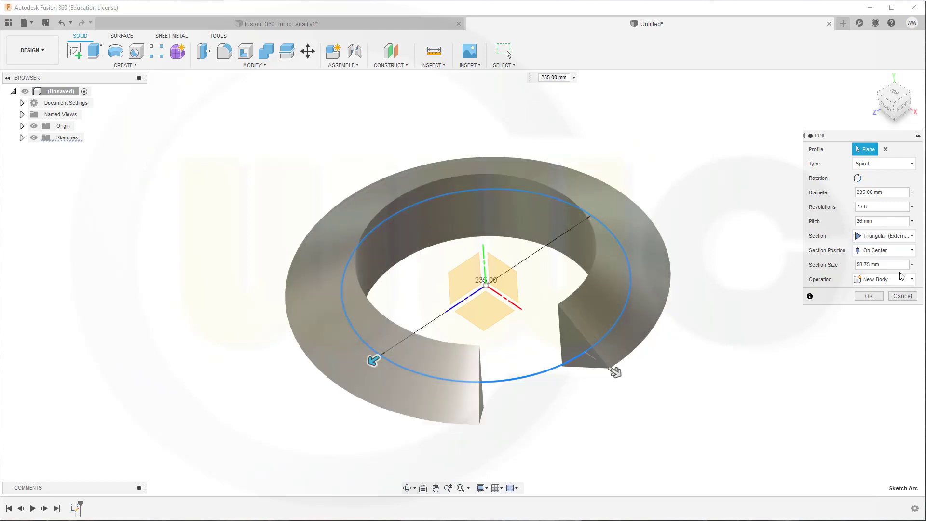
left_click(909, 236)
left_click(891, 281)
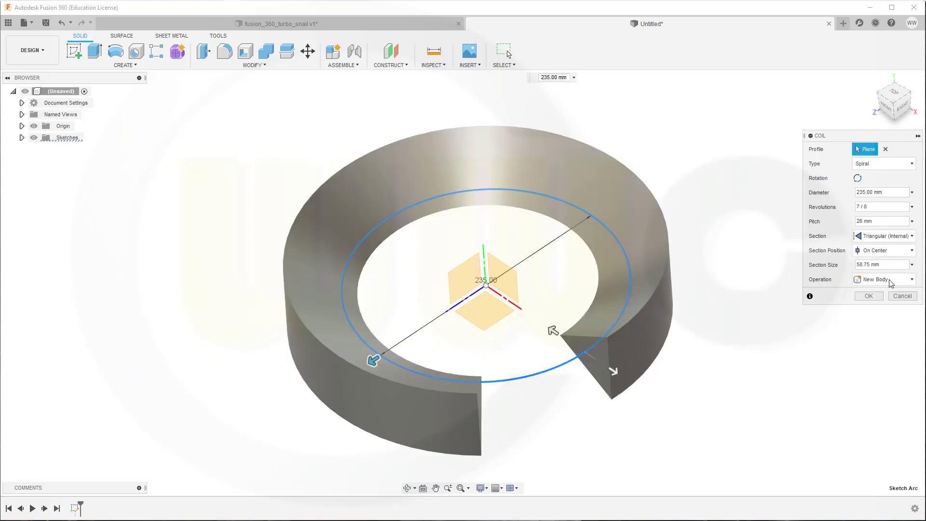
left_click(885, 250)
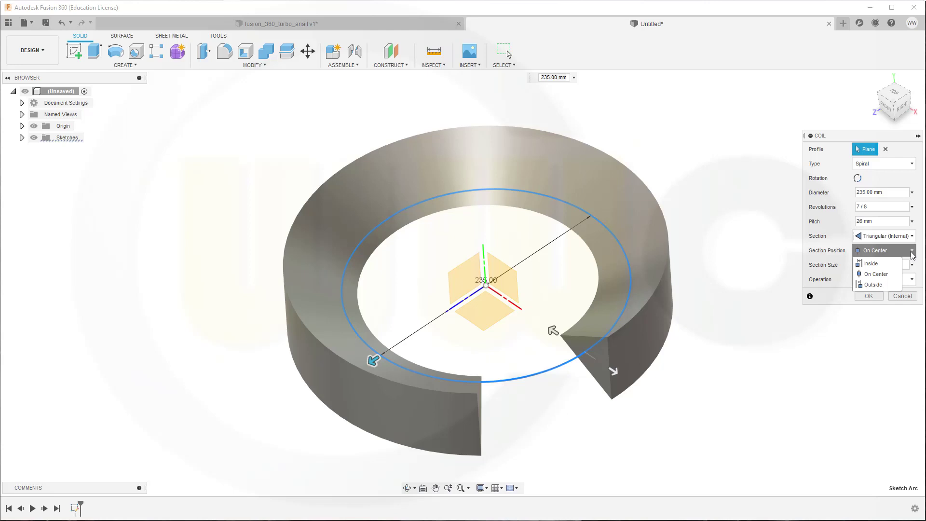
left_click(875, 284)
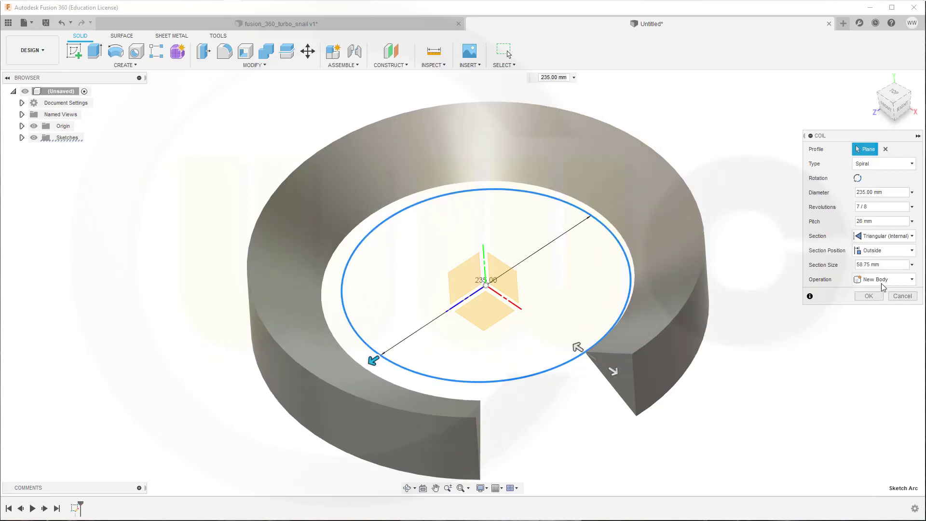
middle_click_drag(570, 261, 694, 363, "shift")
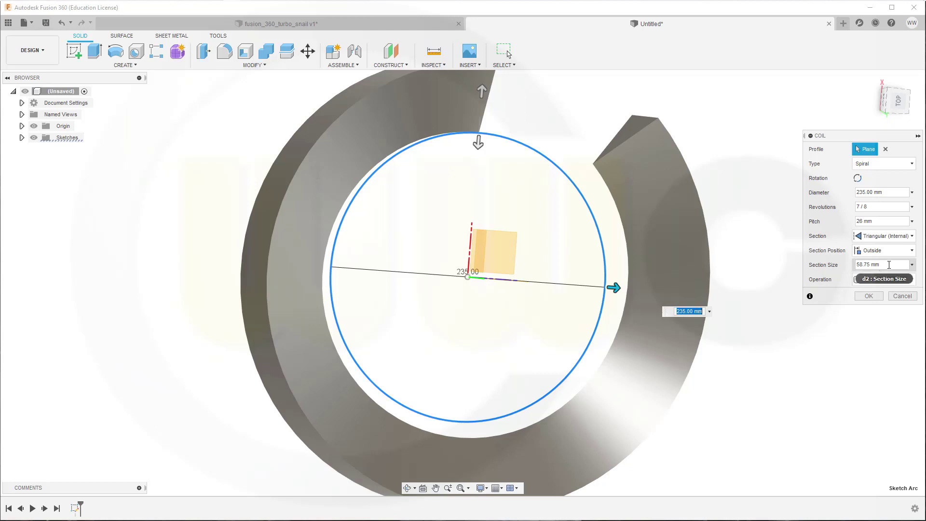
left_click(888, 265)
type("10")
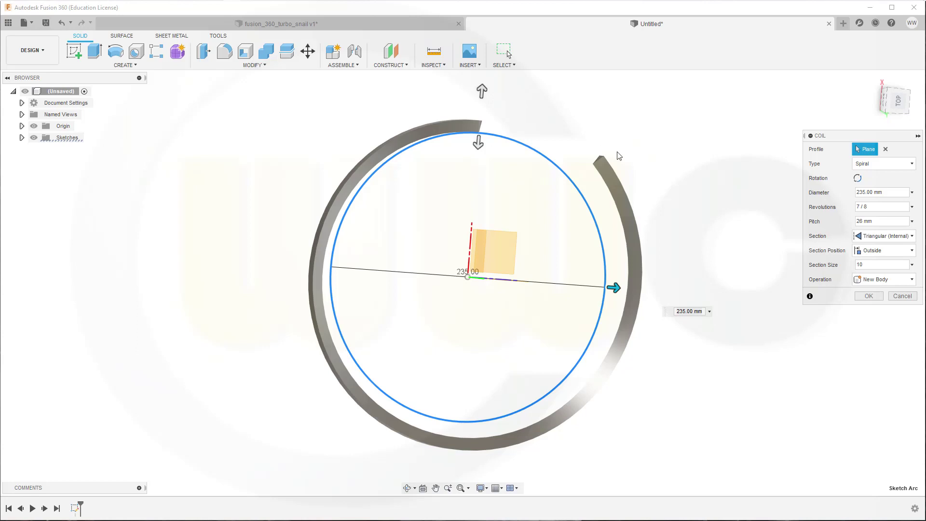
middle_click_drag(517, 256, 525, 188, "shift")
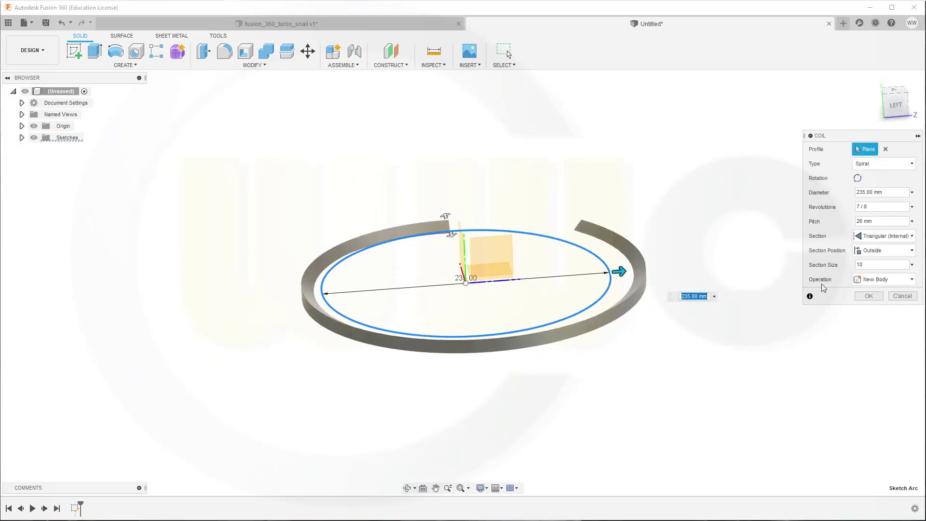
left_click(864, 297)
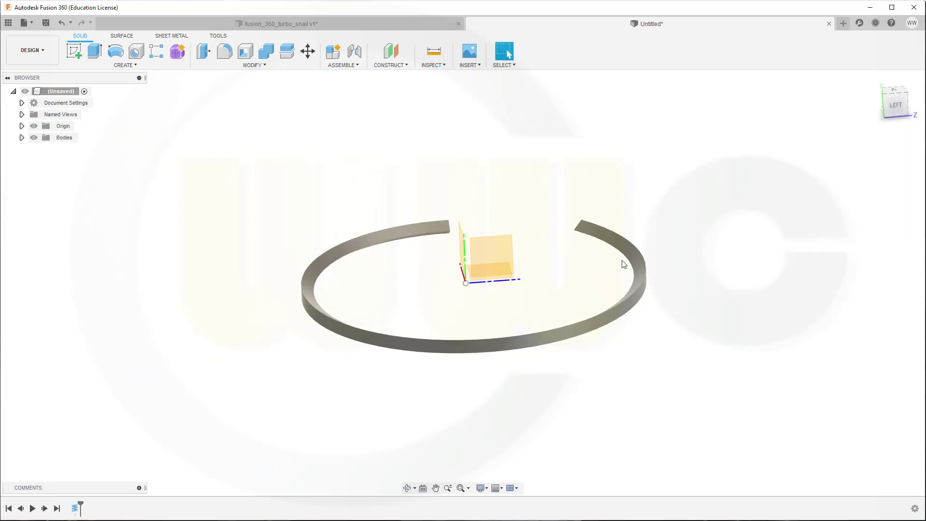
middle_click_drag(387, 213, 378, 283, "shift")
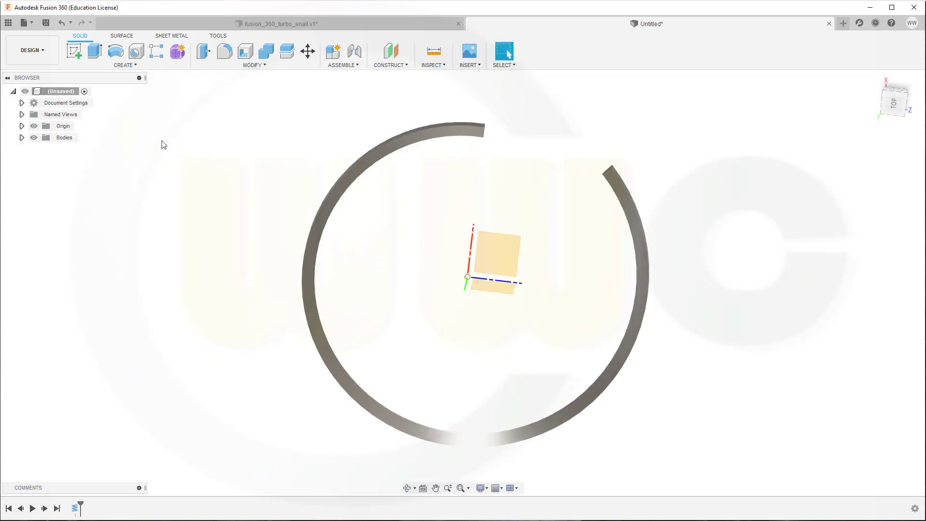
- Sketch on the XZ plane and project the spiral body's inner edge into it
left_click(75, 52)
left_click(505, 250)
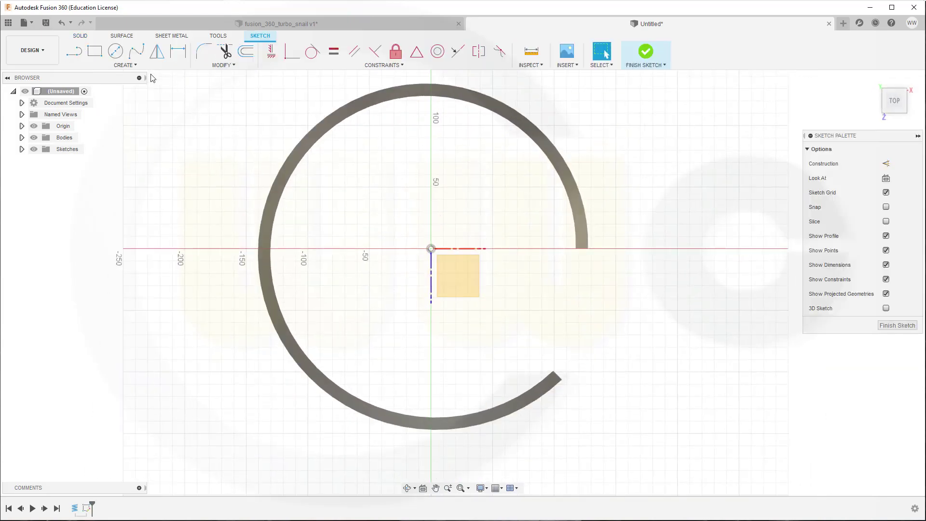
left_click(136, 65)
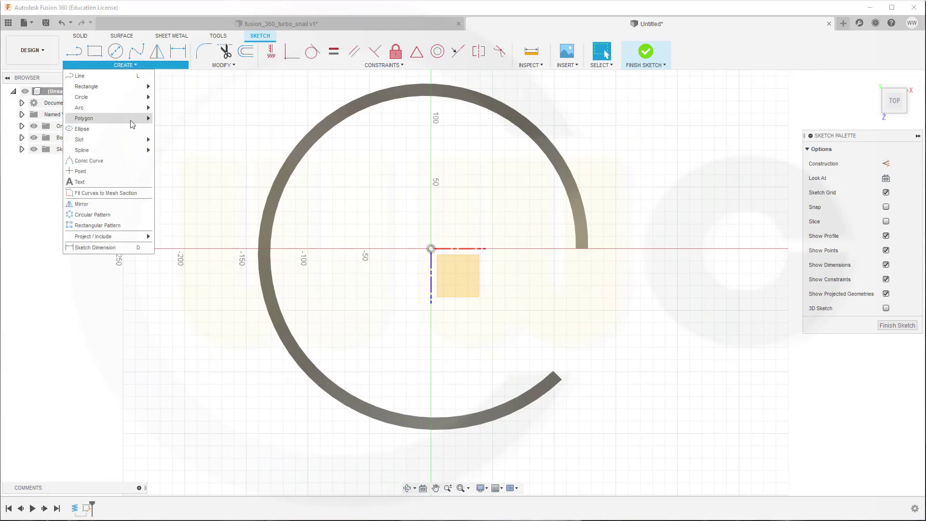
mouse_move(132, 235)
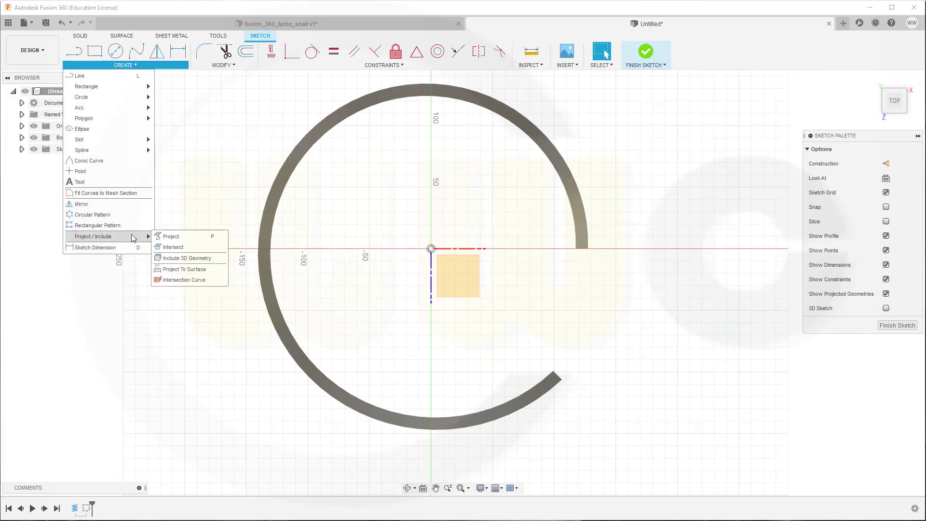
left_click(168, 236)
left_click(273, 205)
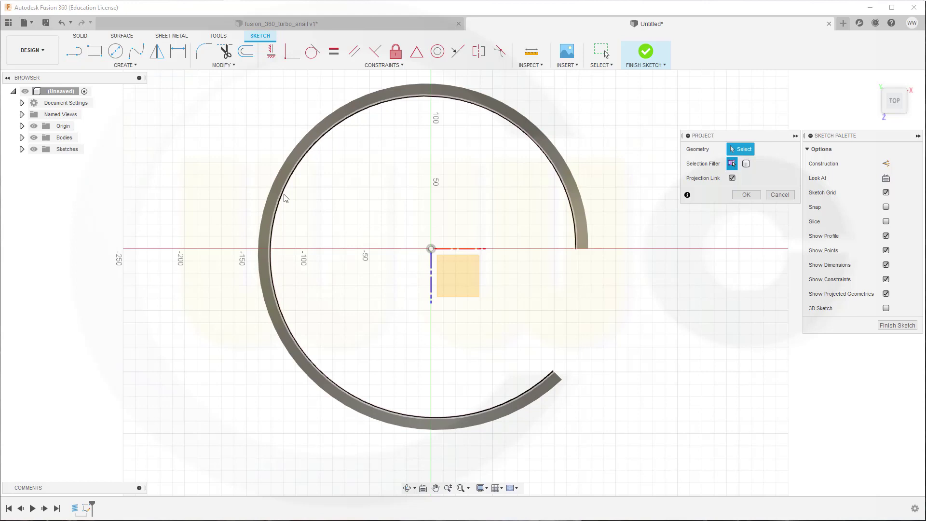
left_click(284, 199)
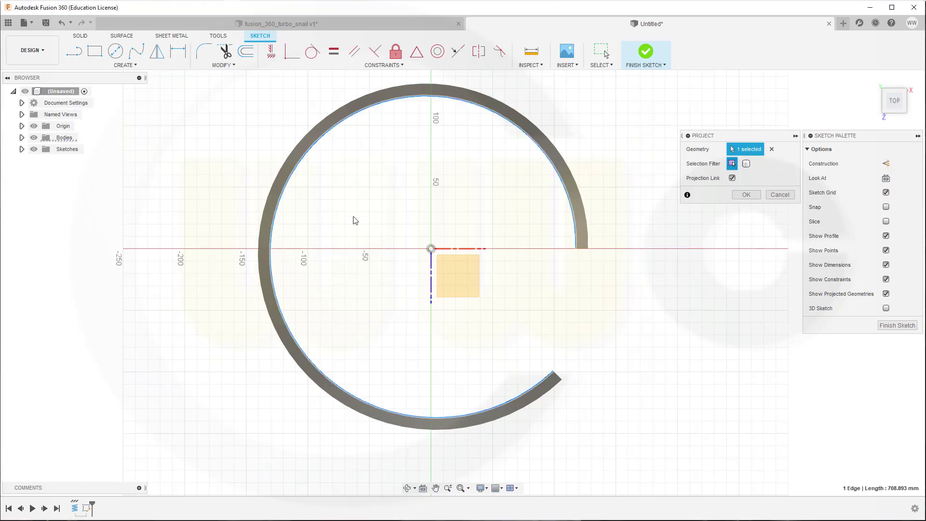
left_click(748, 198)
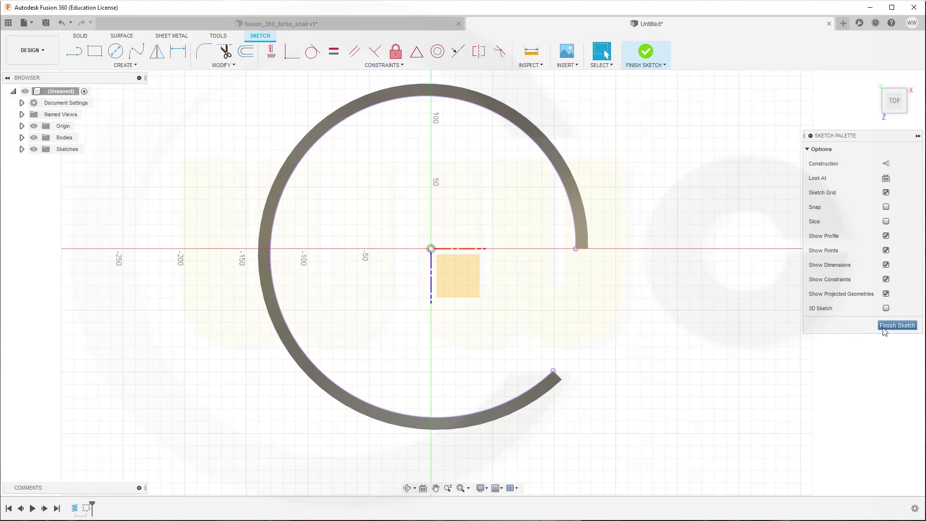
- Finish the sketch and hide Body1 so only the projected spiral curve remains visible
left_click(897, 325)
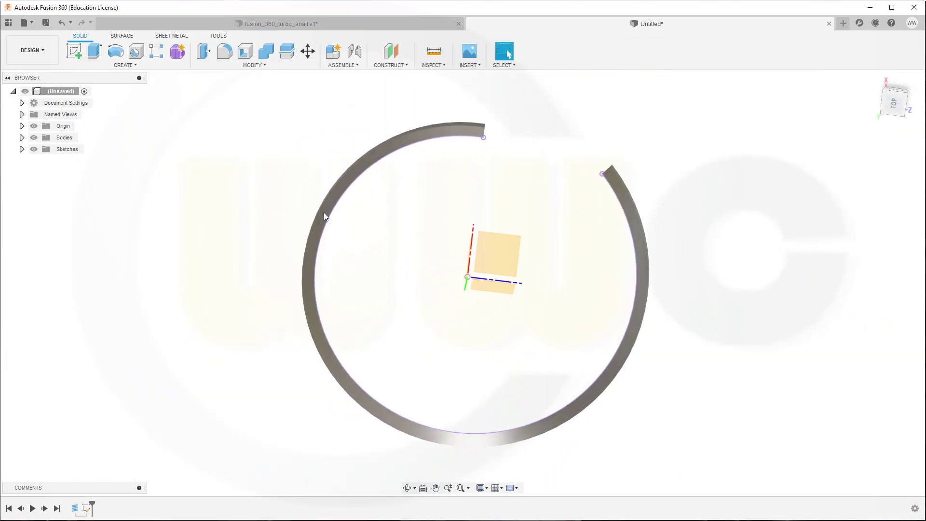
left_click(22, 138)
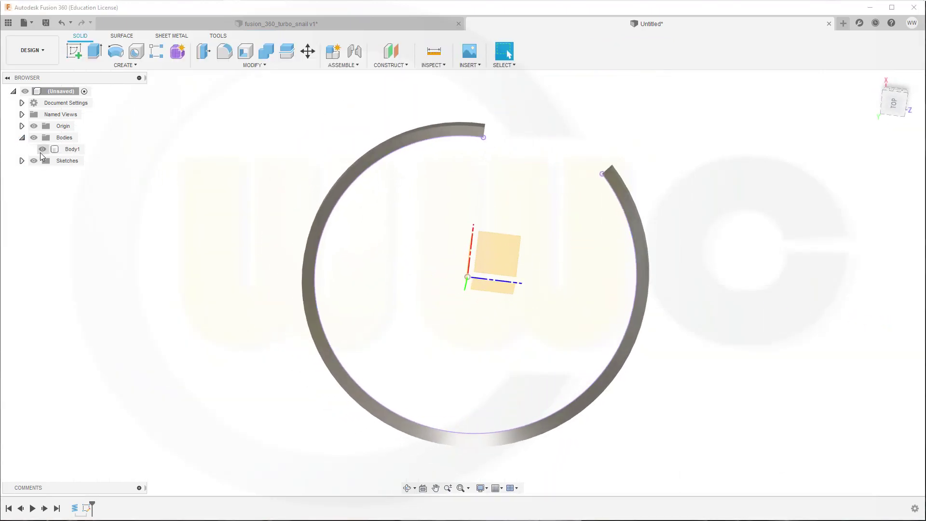
left_click(43, 149)
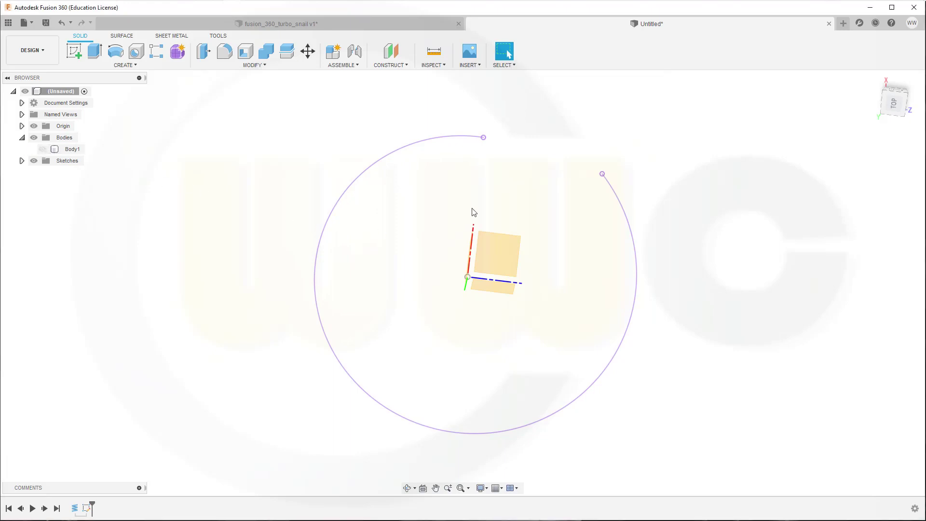
mouse_move(505, 214)
middle_mouse_down("shift")
mouse_move(476, 198)
mouse_move(487, 221)
mouse_move(500, 217)
middle_mouse_up("shift")
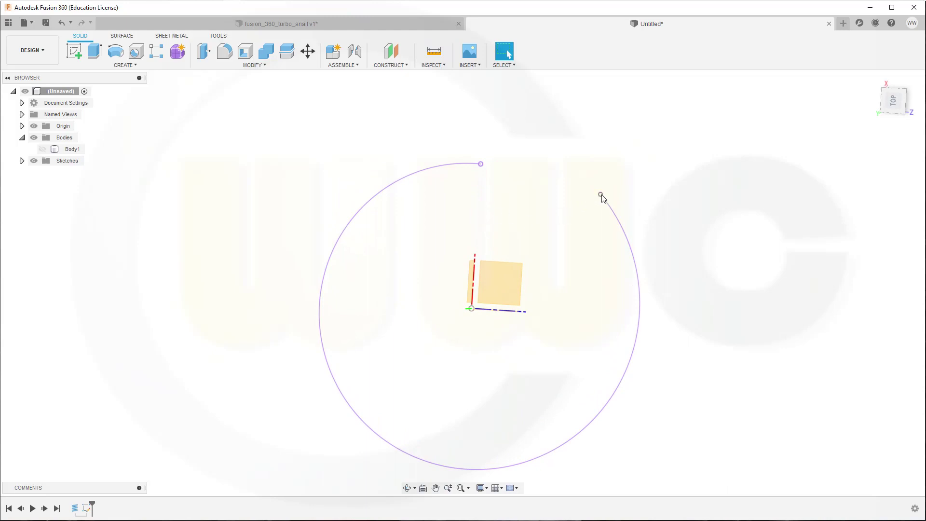
mouse_move(467, 220)
middle_mouse_down("shift")
mouse_move(458, 200)
mouse_move(476, 235)
middle_mouse_up("shift")
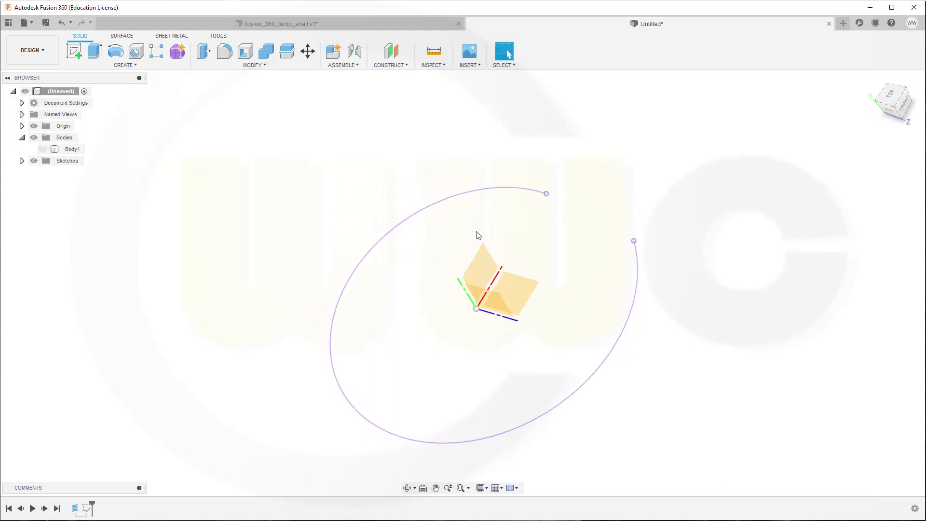
middle_click_drag(429, 213, 447, 244, "shift")
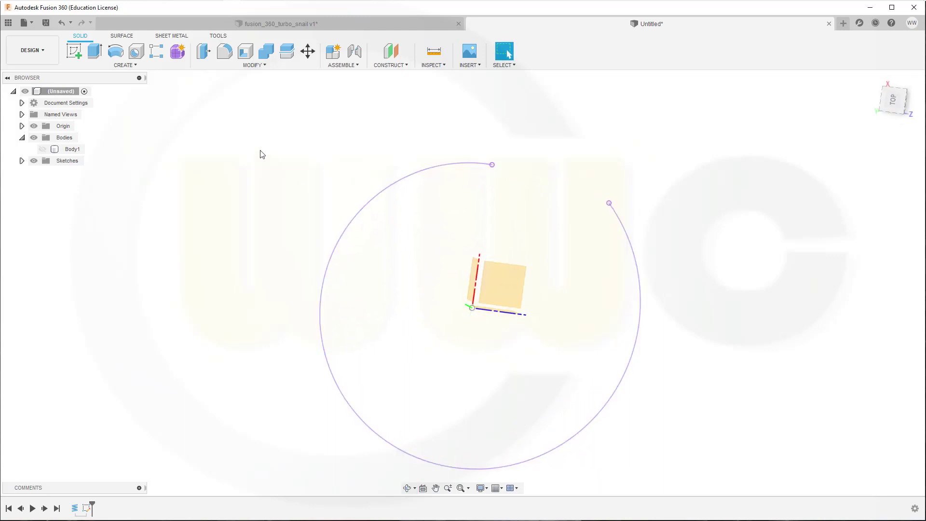
left_click(122, 36)
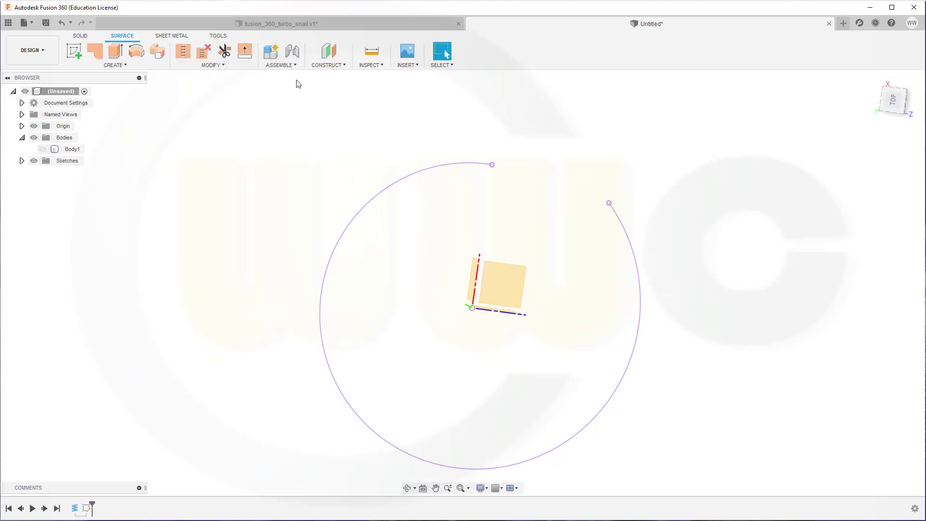
- Add a plane along the spiral path and set its distance to 1, placing it at the open end
left_click(346, 64)
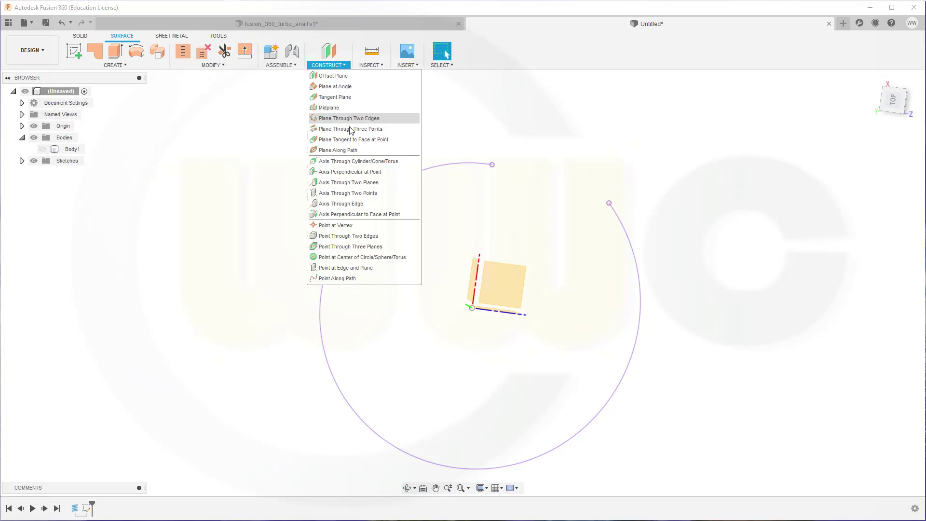
left_click(341, 151)
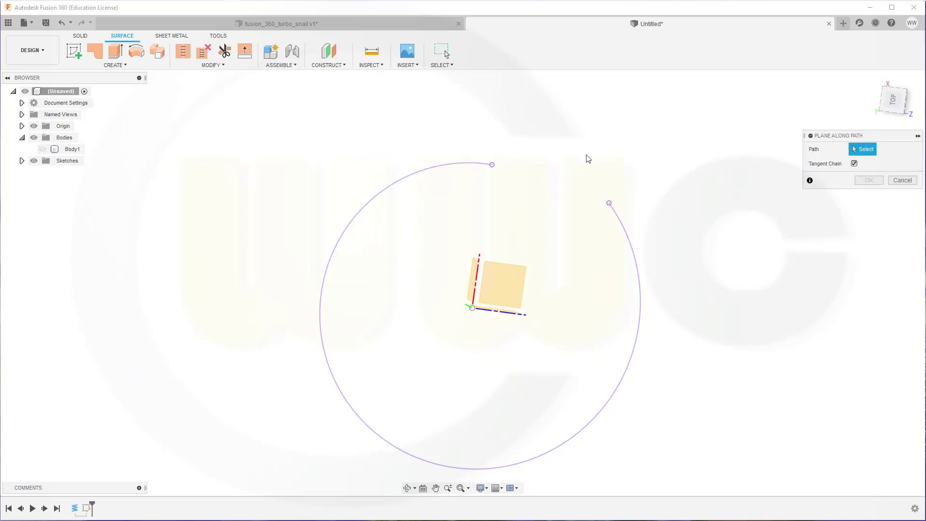
left_click(618, 216)
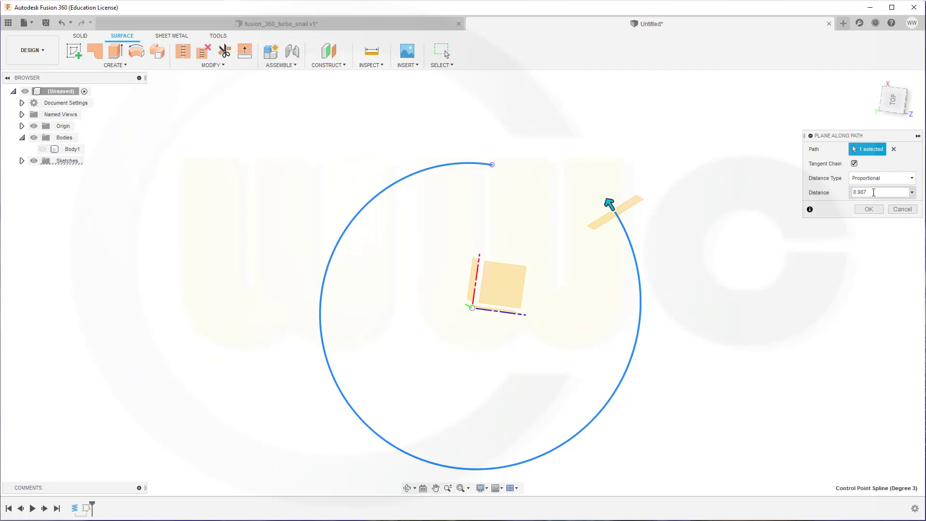
key("Return")
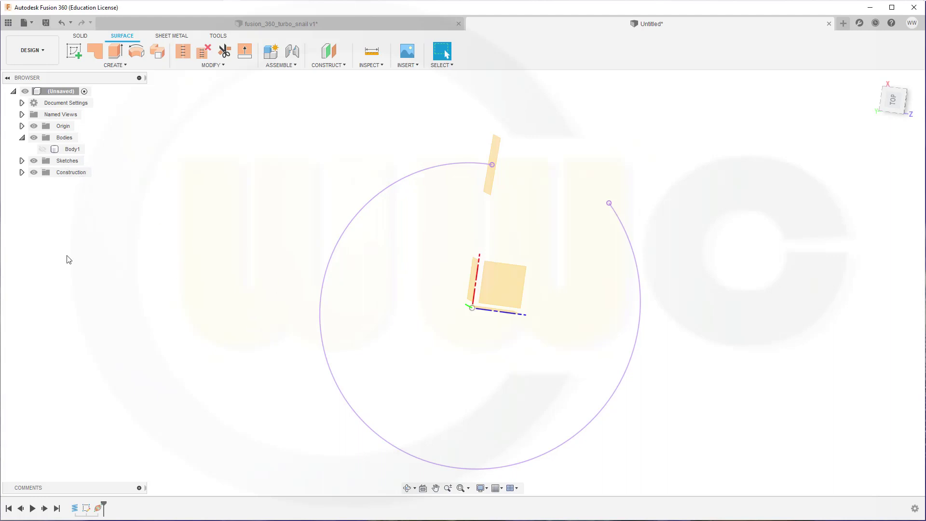
double_click(98, 508)
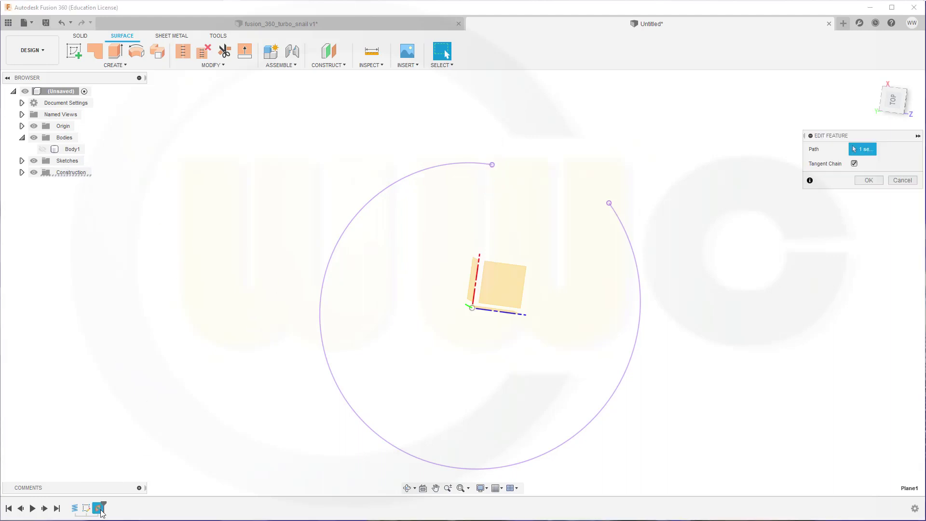
left_click(886, 191)
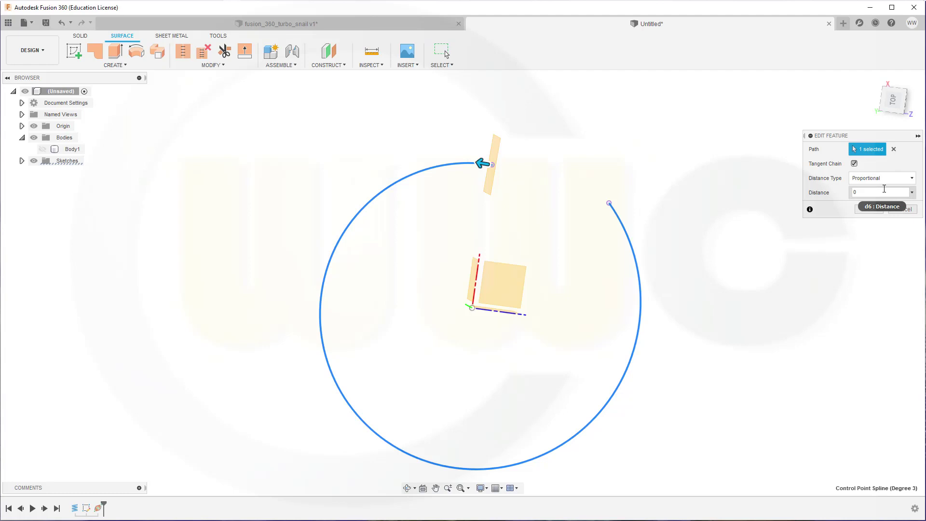
key("Return")
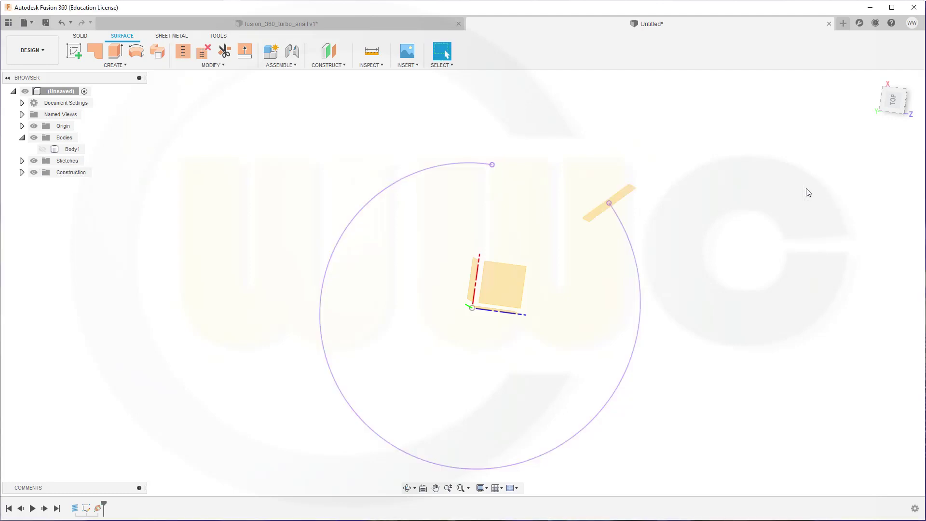
- Sketch on the new construction plane and project the spiral path's end point into it
left_click(76, 50)
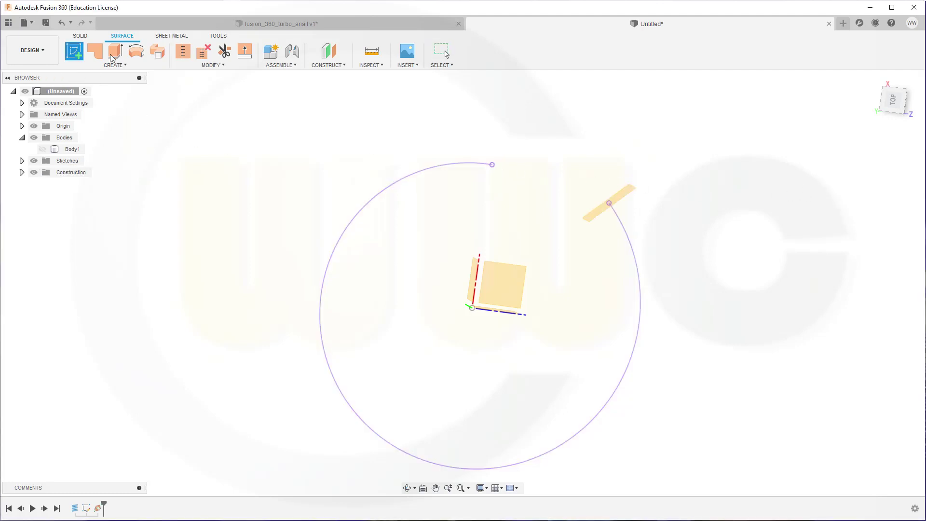
left_click(622, 196)
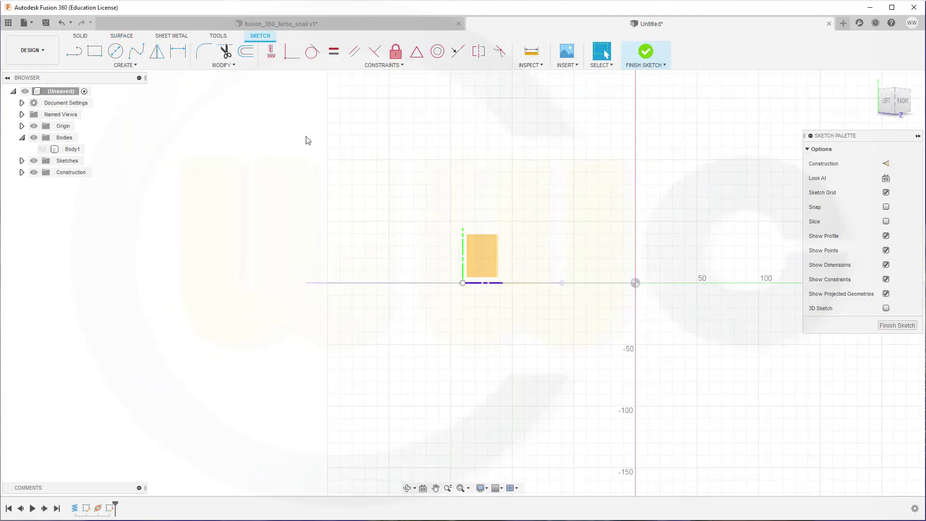
left_click(135, 65)
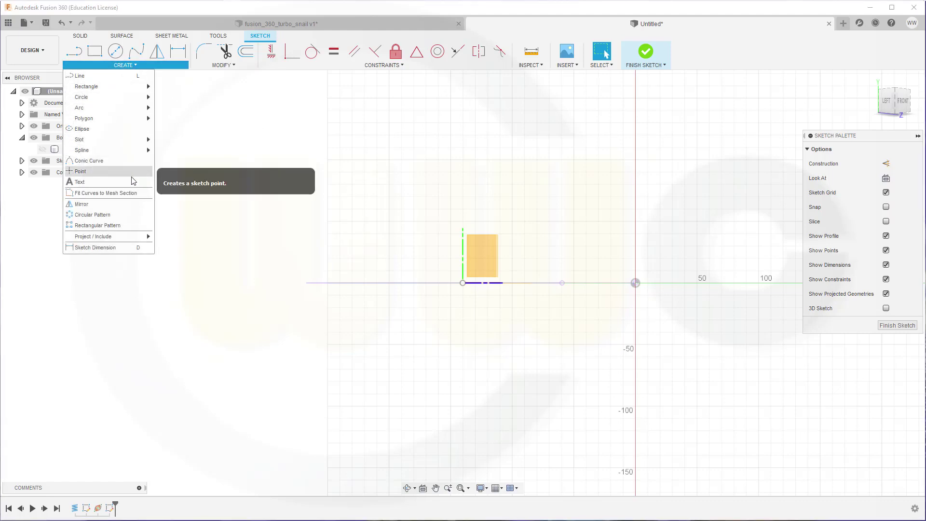
mouse_move(125, 239)
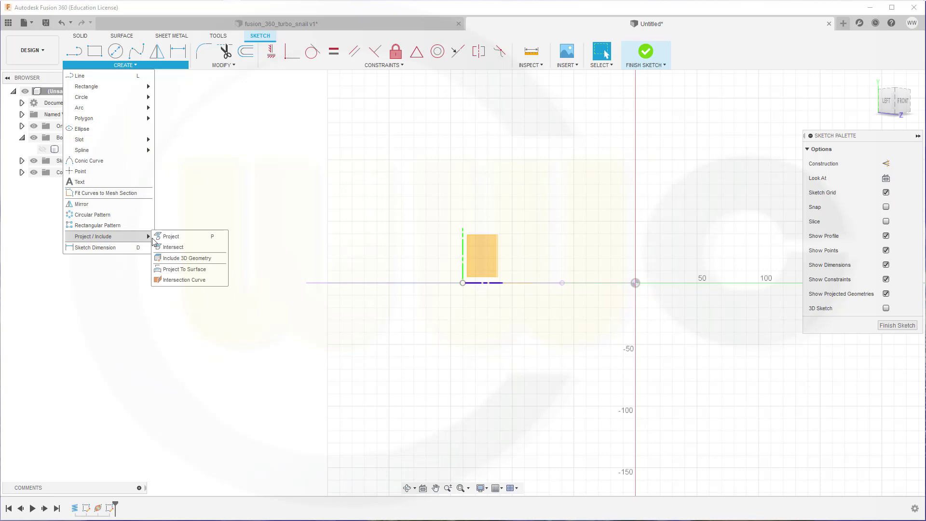
left_click(166, 236)
mouse_move(394, 212)
middle_mouse_down()
mouse_move(391, 229)
mouse_move(400, 233)
middle_mouse_up()
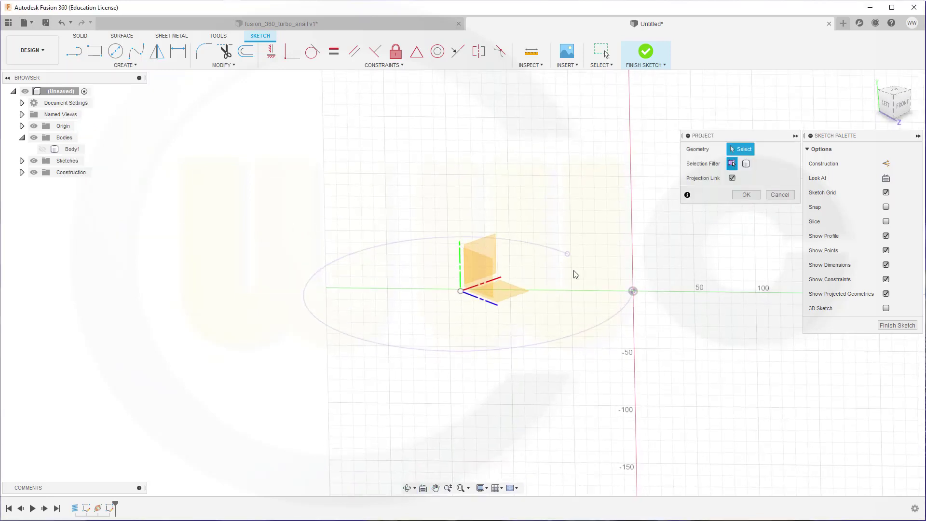
left_click(632, 292)
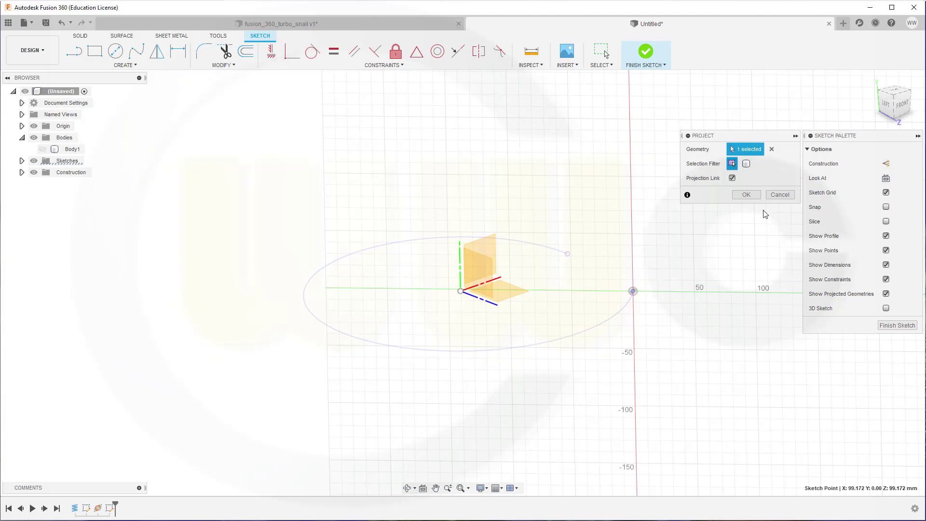
left_click(746, 194)
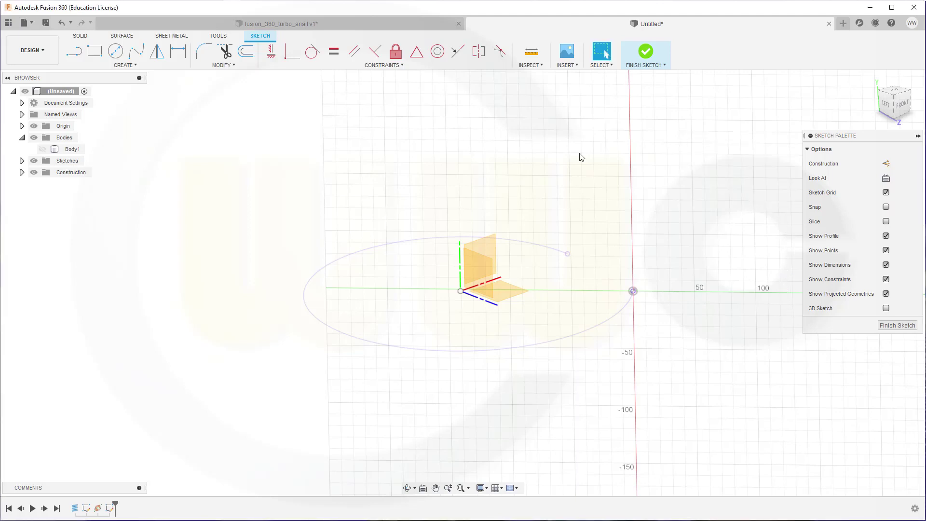
- Draw a 50 mm diameter circle centred on the projected end point and finish the sketch
left_click(116, 51)
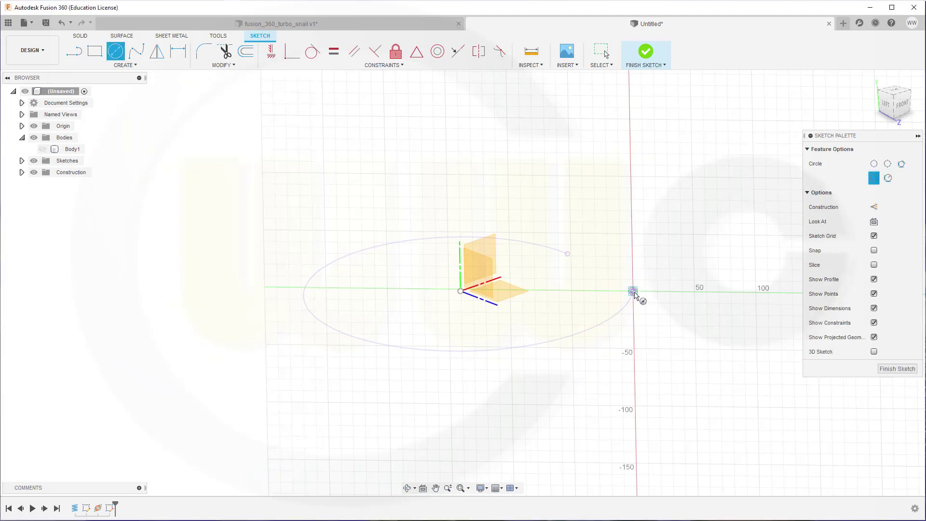
left_click(633, 290)
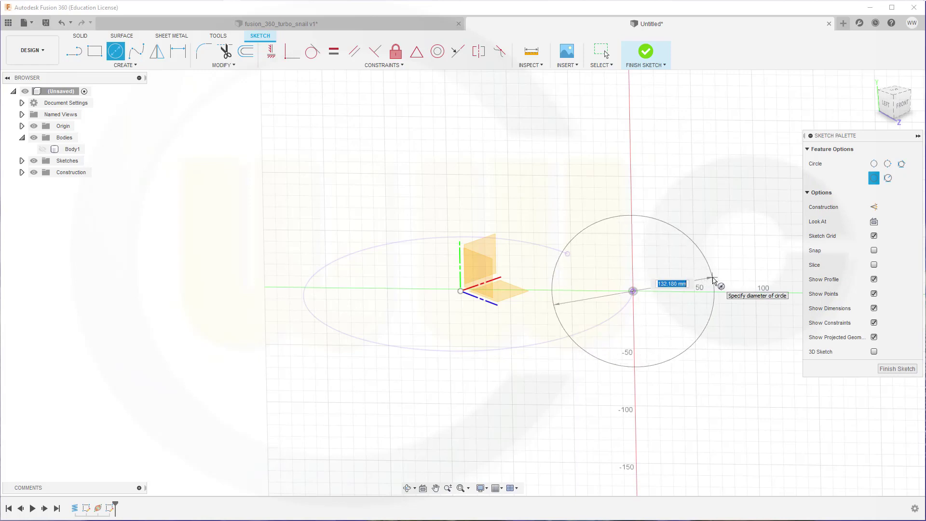
type("50")
key("Return")
key("Escape")
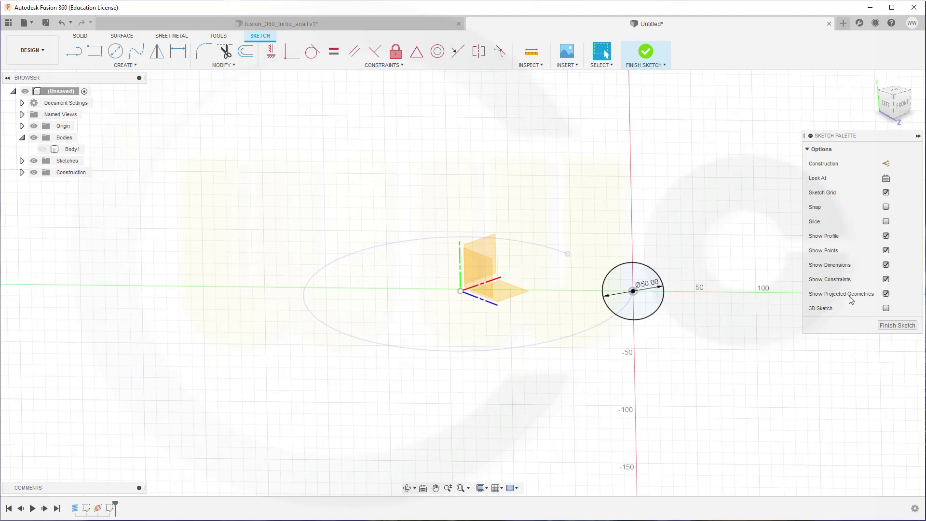
left_click(897, 326)
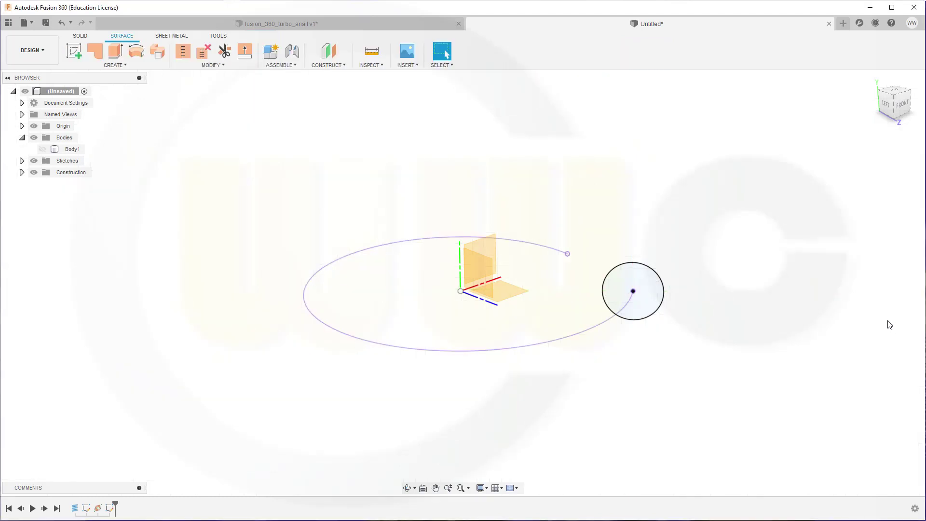
- Sketch on the XY origin plane and project the ellipse's end point into it
middle_click_drag(565, 295, 510, 282, "shift")
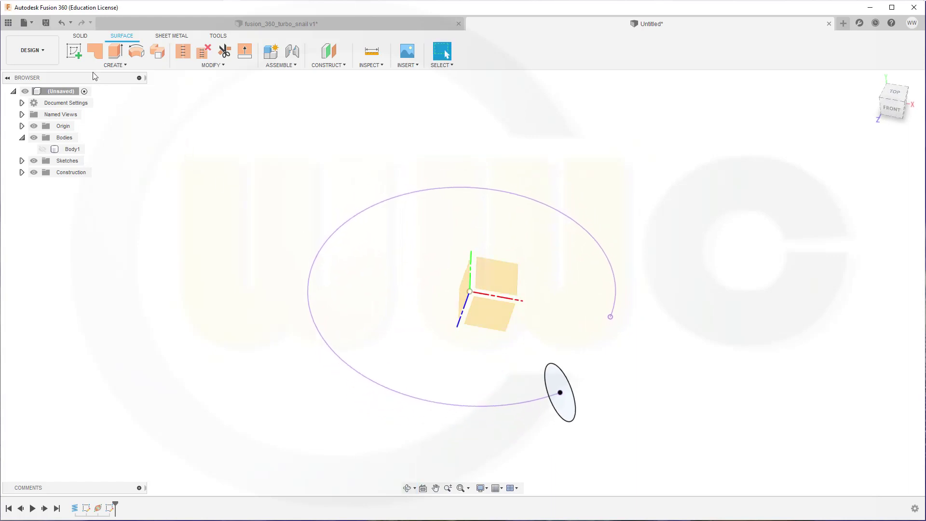
left_click(74, 50)
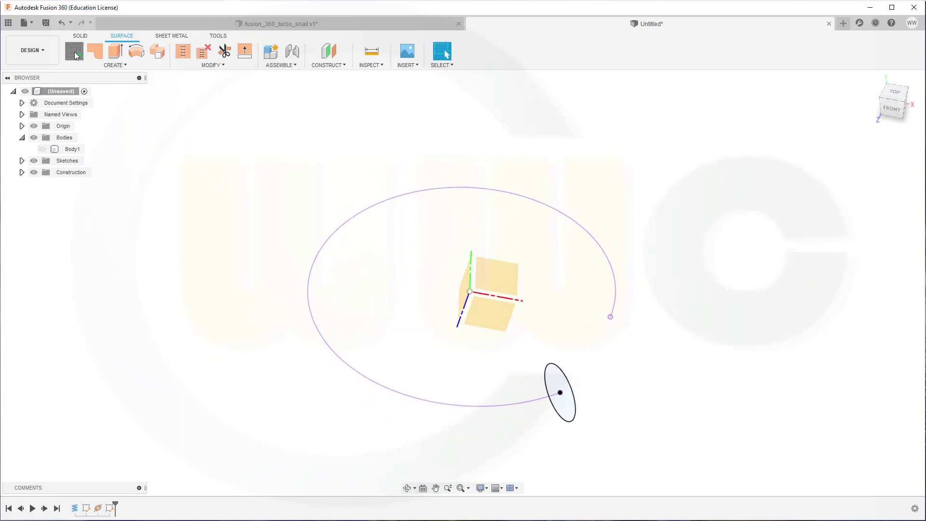
left_click(497, 267)
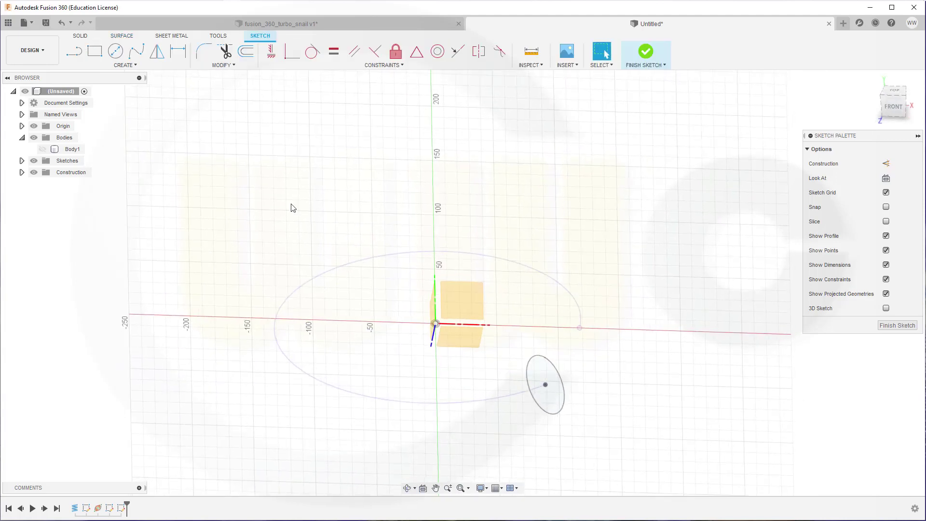
left_click(137, 65)
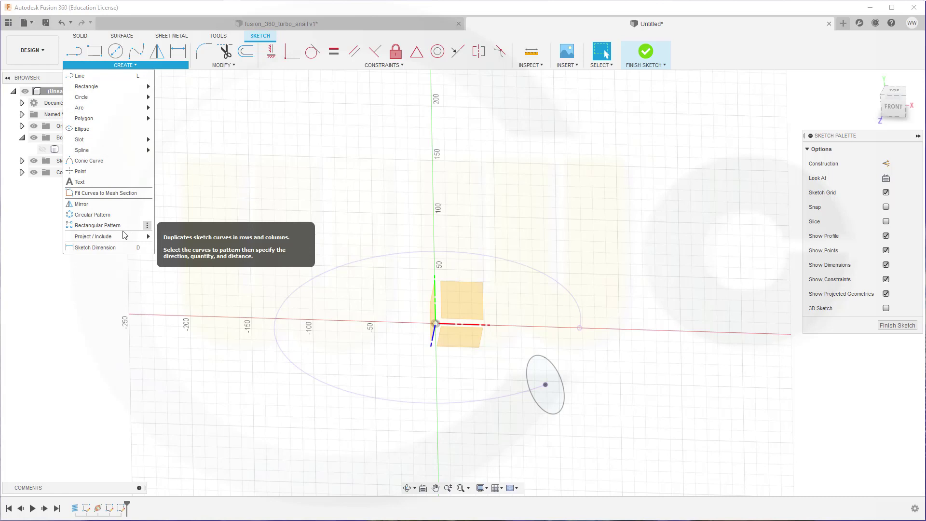
mouse_move(125, 237)
left_click(158, 234)
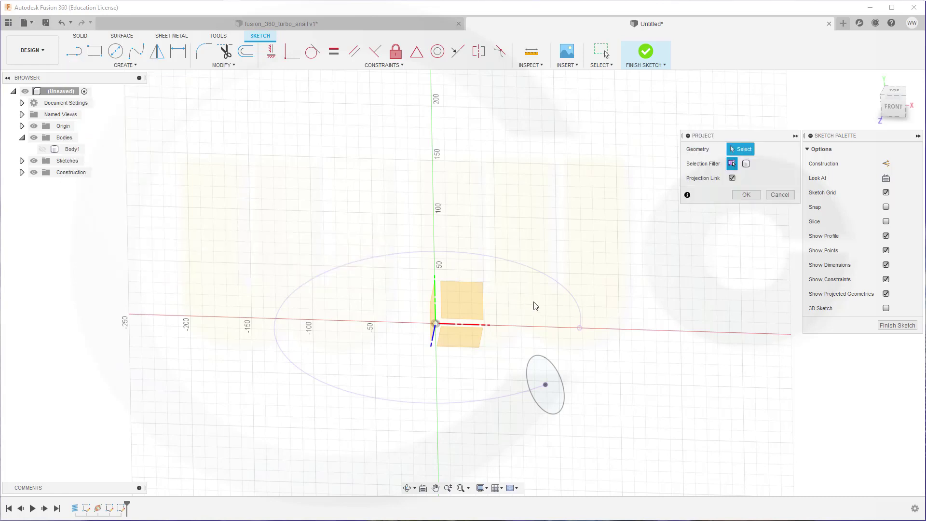
left_click(578, 328)
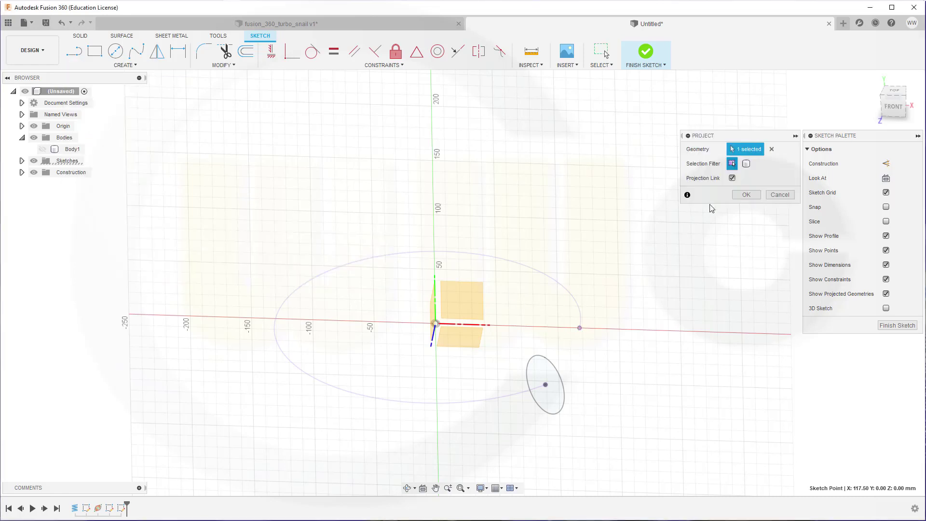
left_click(747, 195)
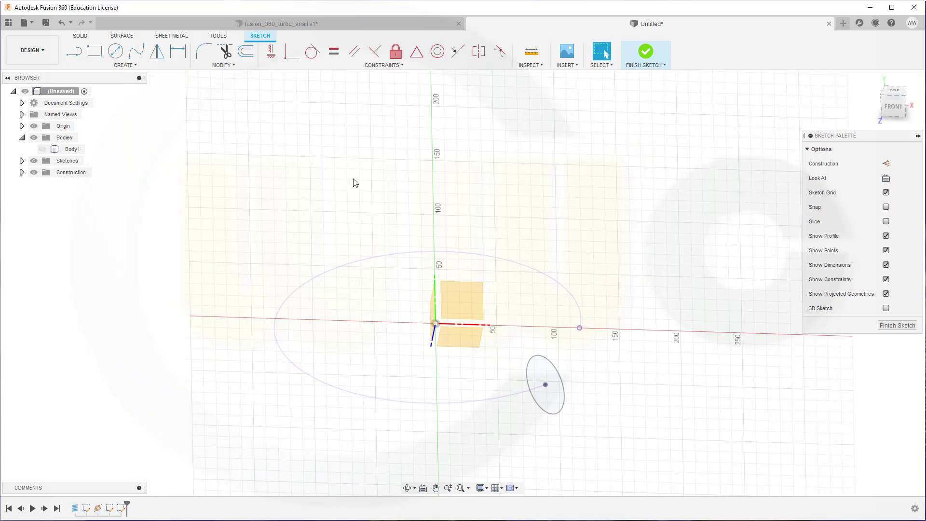
- Draw an 18 mm diameter circle centred on the projected point and finish the sketch
left_click(115, 50)
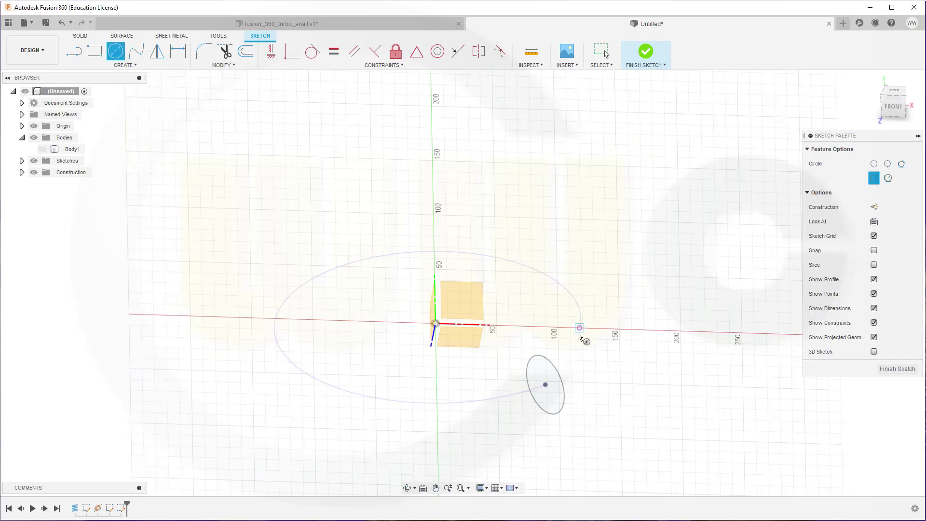
left_click(579, 329)
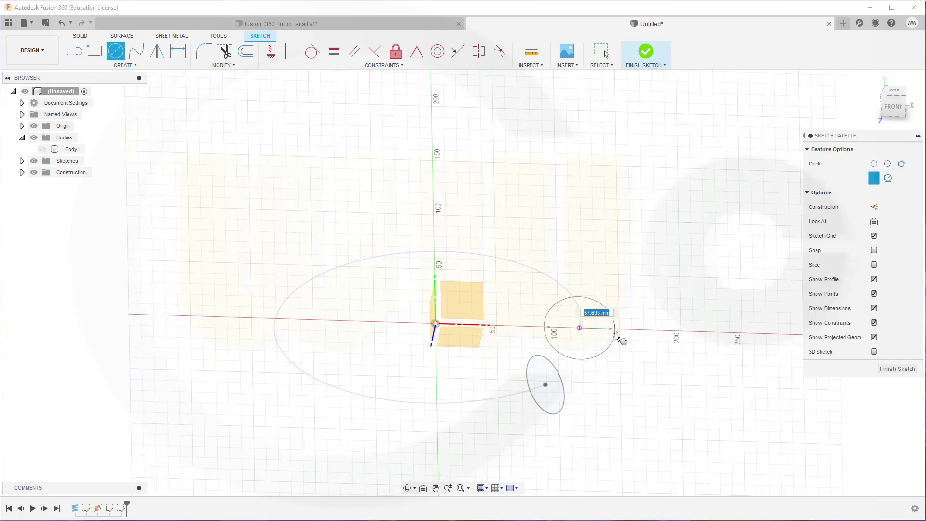
type("18")
key("Return")
key("Escape")
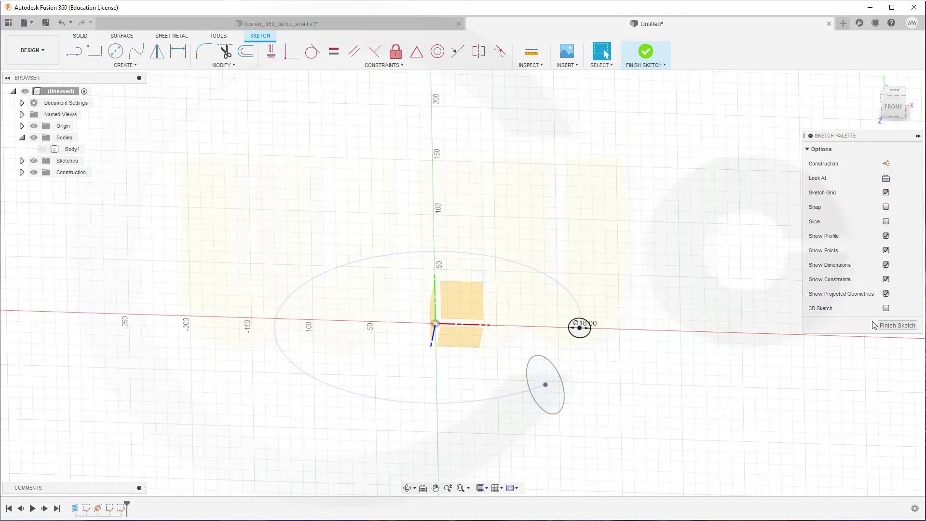
left_click(897, 325)
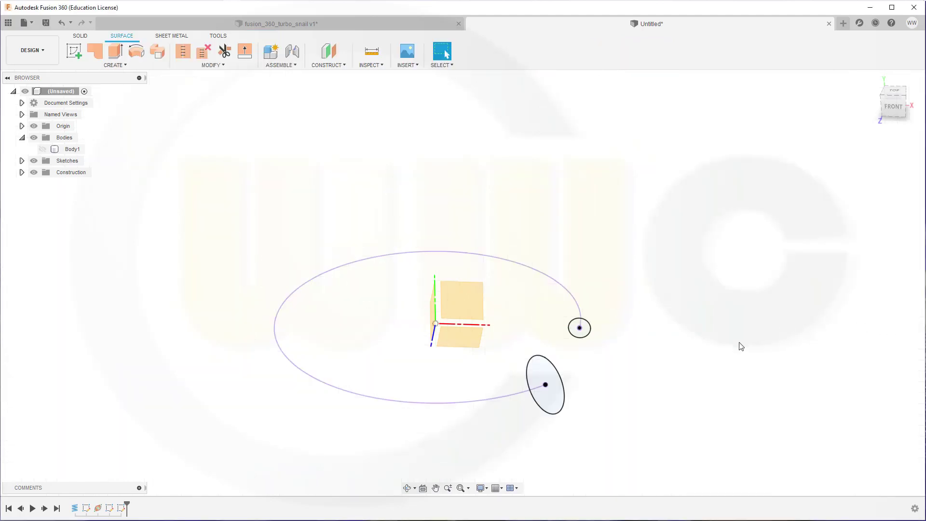
mouse_move(741, 346)
middle_mouse_down("shift")
mouse_move(666, 331)
mouse_move(731, 326)
mouse_move(757, 343)
mouse_move(738, 351)
mouse_move(746, 352)
middle_mouse_up("shift")
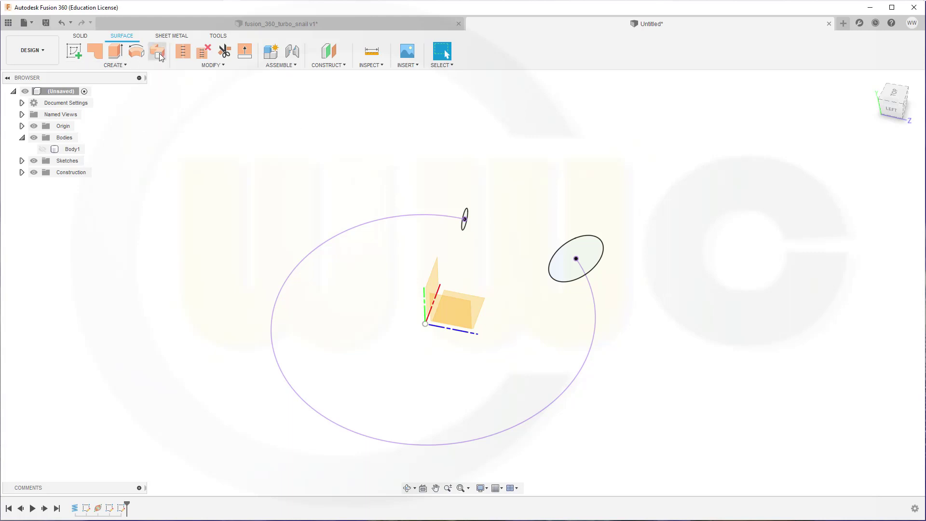
- Loft from the tilted ellipse to the small circle, using the large ellipse as centerline
left_click(126, 63)
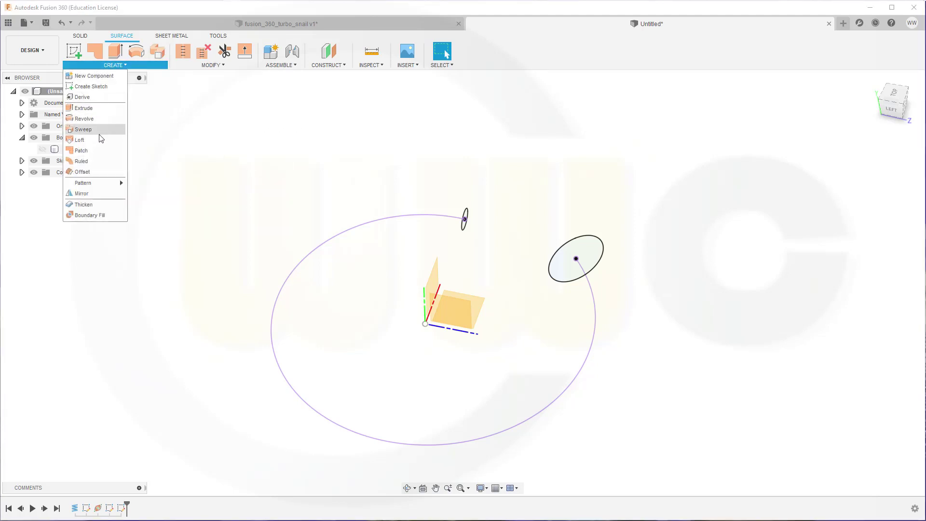
left_click(80, 140)
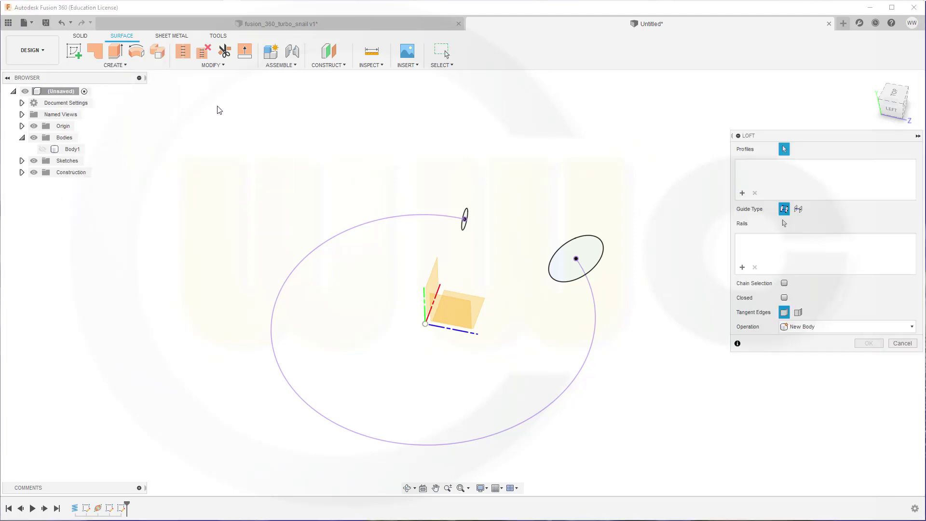
left_click(589, 236)
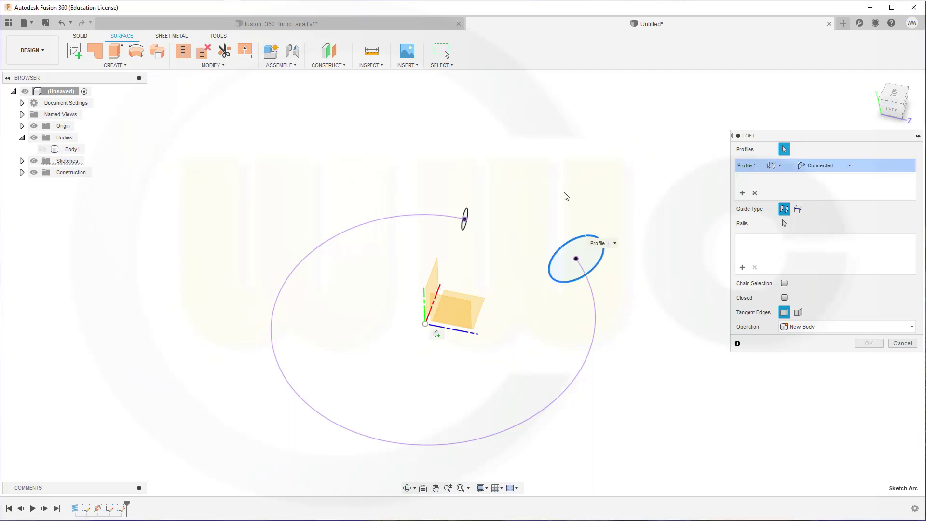
left_click(467, 213)
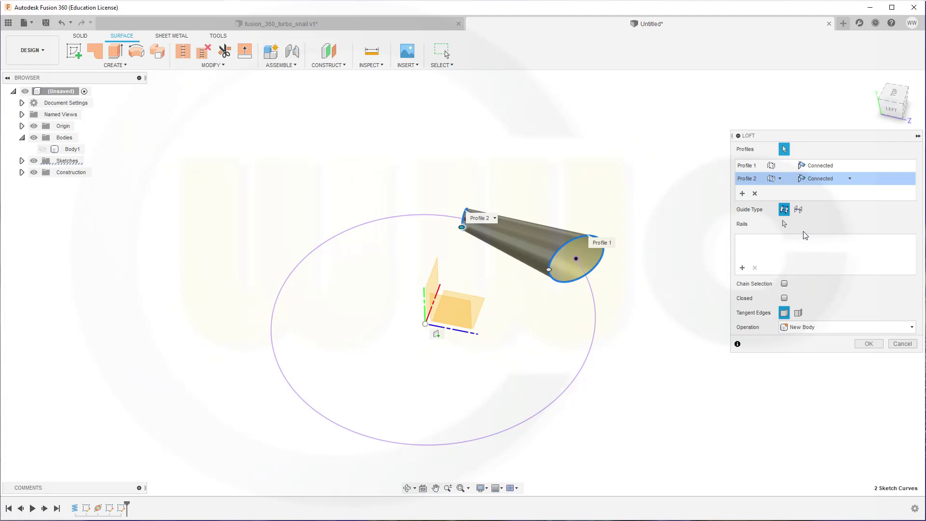
left_click(798, 209)
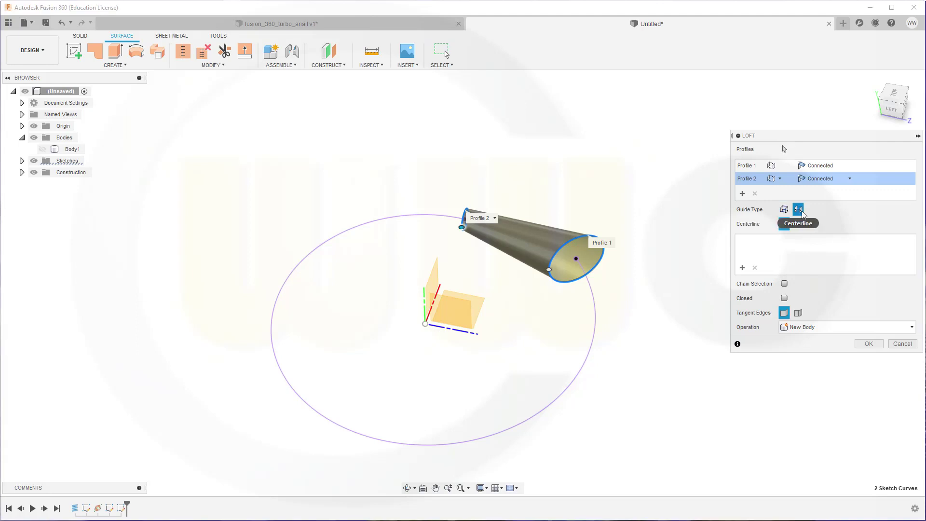
left_click(596, 298)
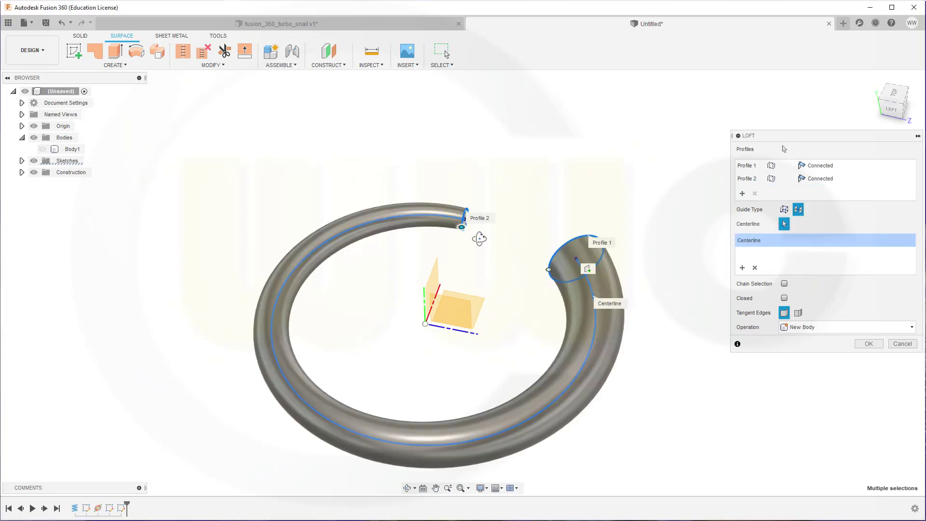
mouse_move(479, 238)
middle_mouse_down("shift")
mouse_move(477, 270)
mouse_move(467, 262)
mouse_move(496, 244)
mouse_move(533, 252)
mouse_move(490, 251)
mouse_move(486, 240)
mouse_move(540, 253)
middle_mouse_up("shift")
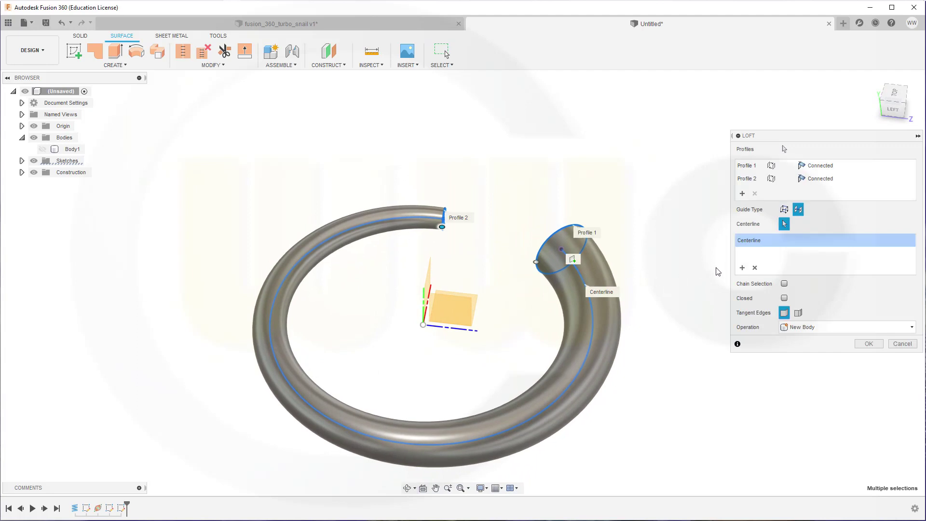
left_click(867, 344)
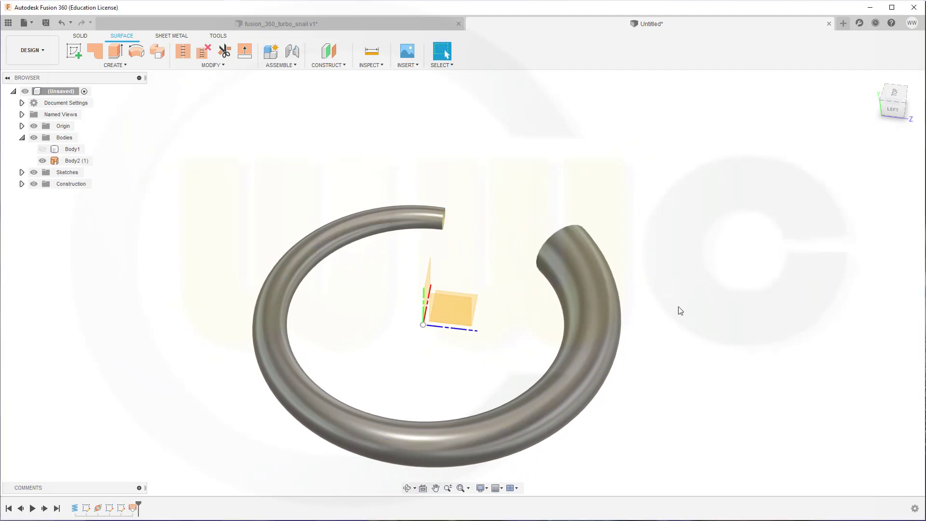
- Add a first construction plane offset from the XZ origin plane
mouse_move(405, 290)
middle_mouse_down("shift")
mouse_move(393, 254)
mouse_move(420, 289)
mouse_move(406, 274)
middle_mouse_up("shift")
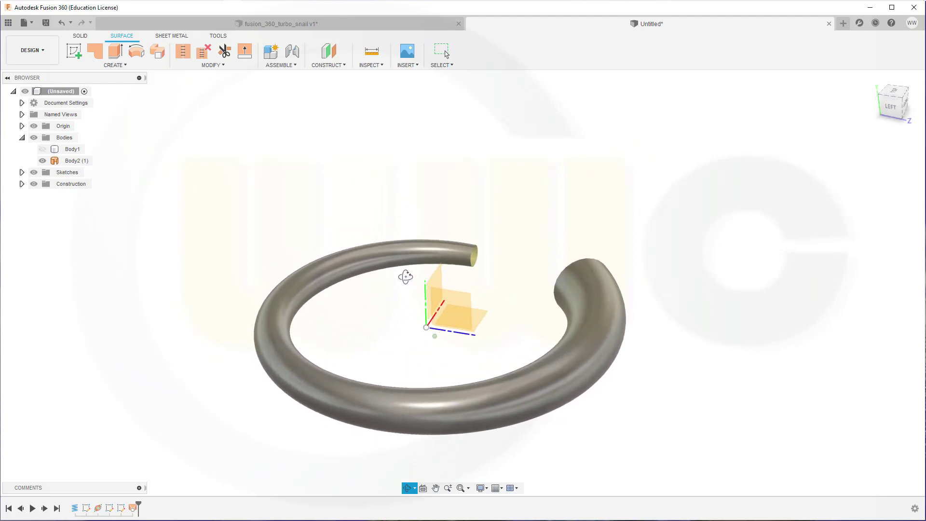
left_click(328, 51)
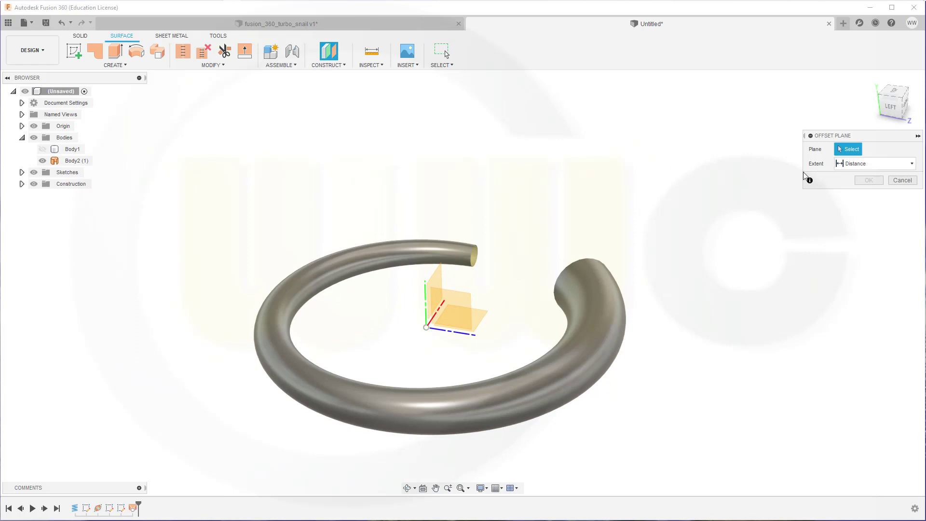
left_click(488, 311)
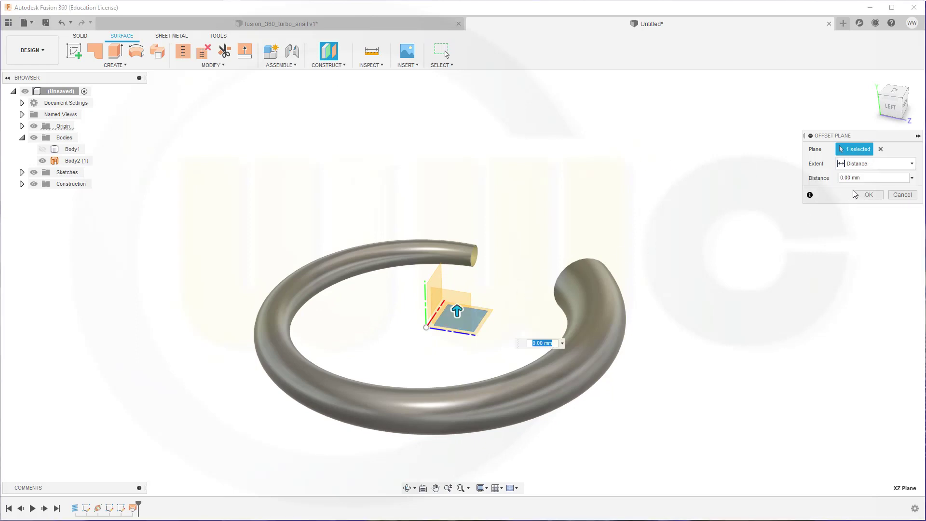
left_click(866, 178)
key("Return")
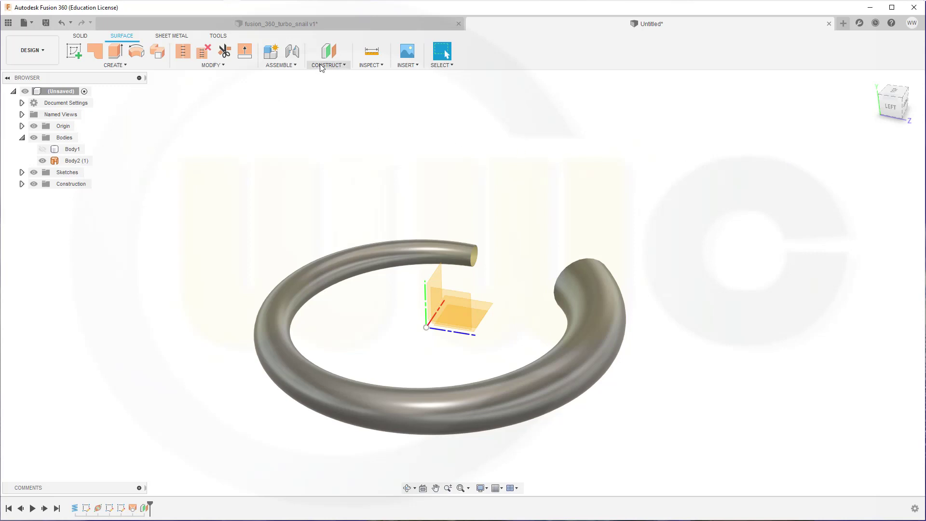
- Add a second construction plane offset from the XZ plane with a negative distance
left_click(329, 50)
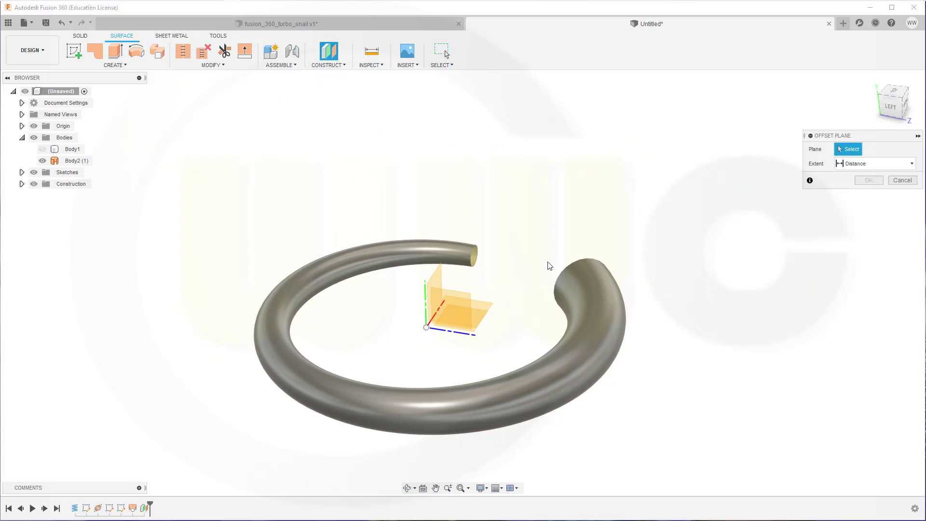
left_click(475, 333)
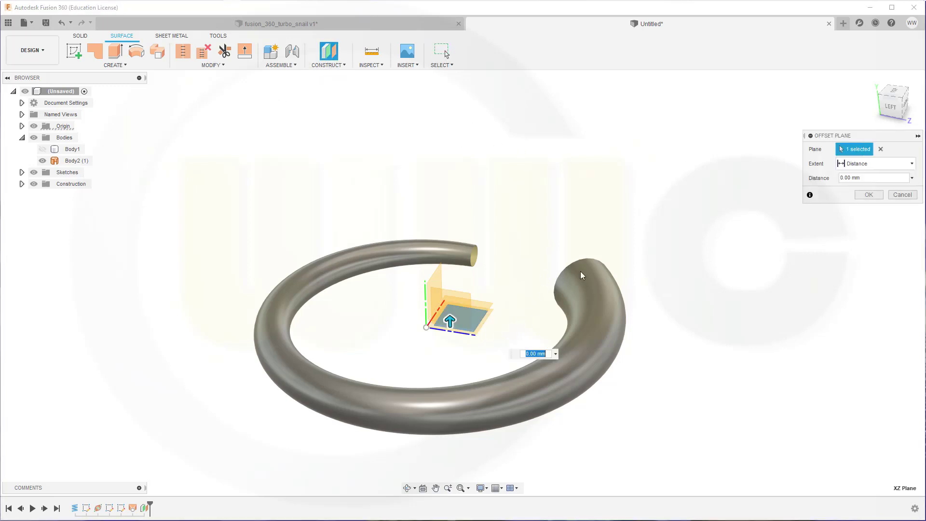
left_click(852, 178)
type("-8")
key("Return")
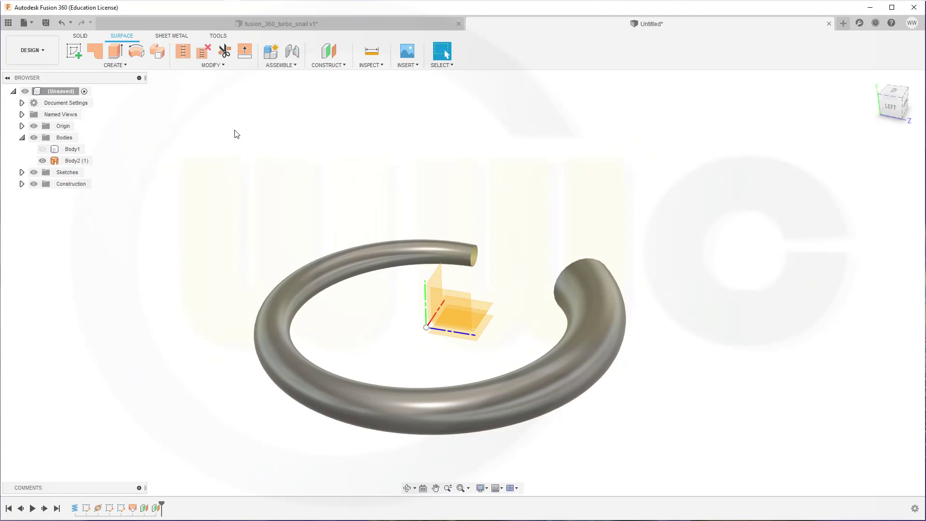
- Split the torus body with the horizontal offset construction plane into Body2 and Body3
left_click(222, 66)
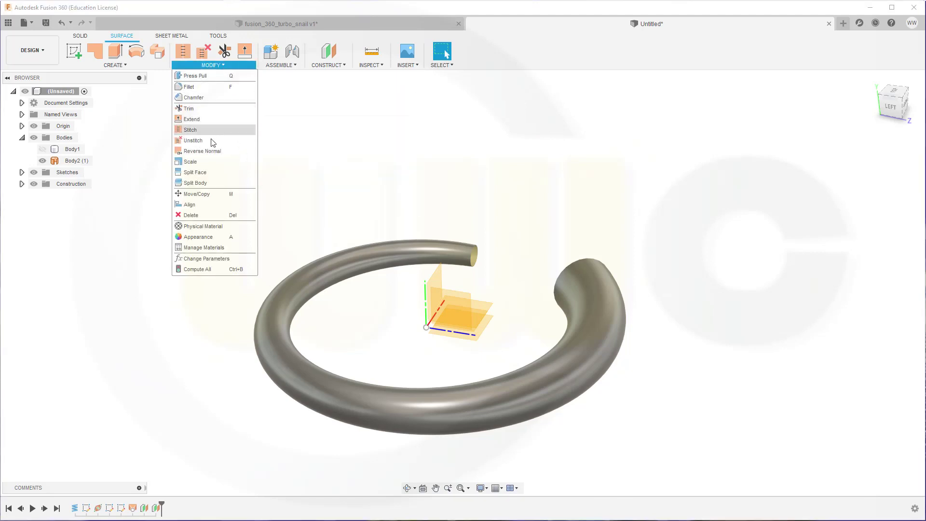
left_click(199, 184)
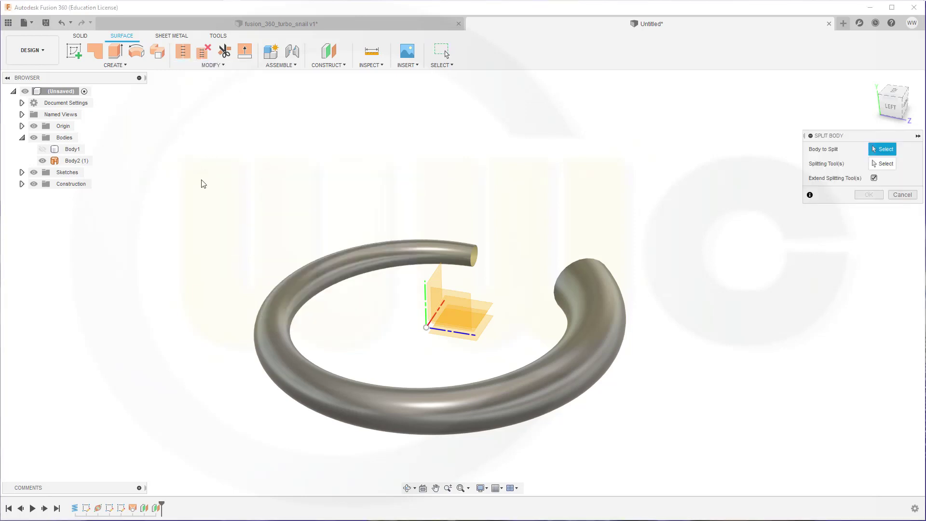
left_click(351, 257)
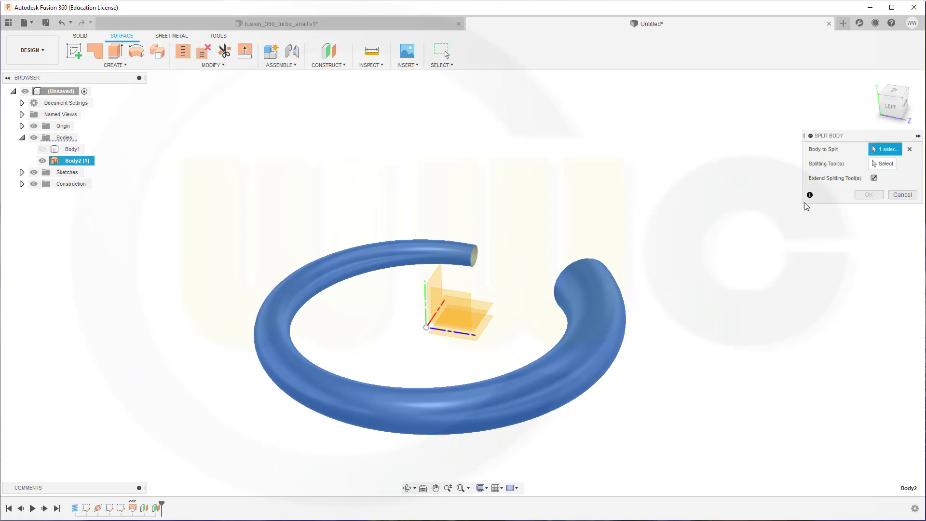
left_click(883, 164)
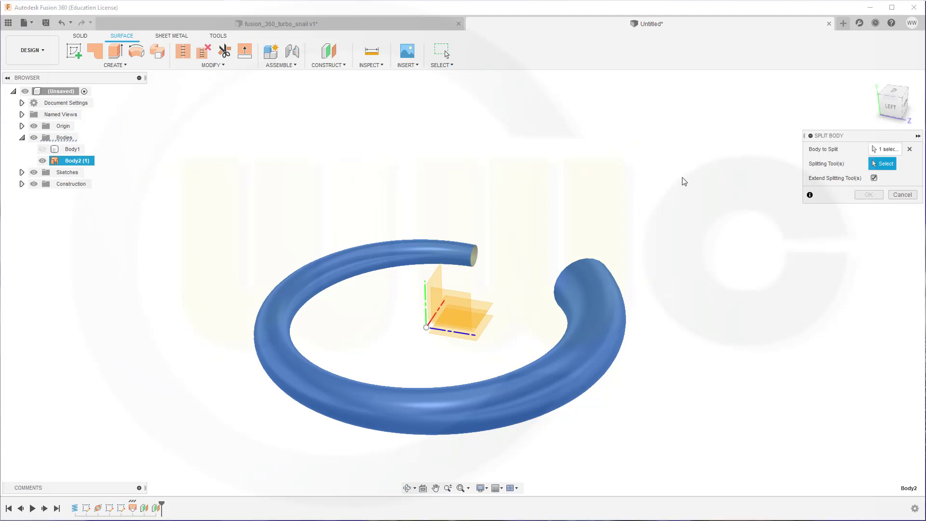
left_click(488, 306)
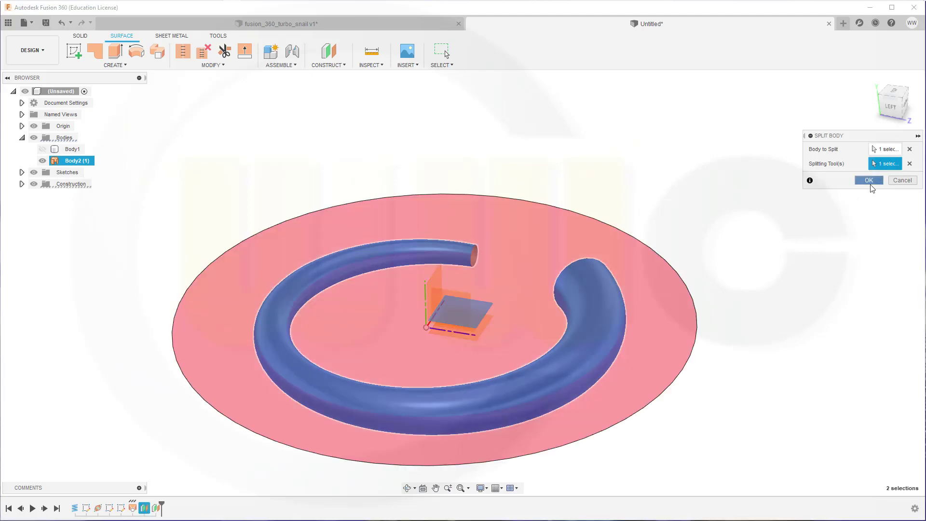
left_click(869, 180)
middle_click_drag(452, 204, 458, 203, "shift")
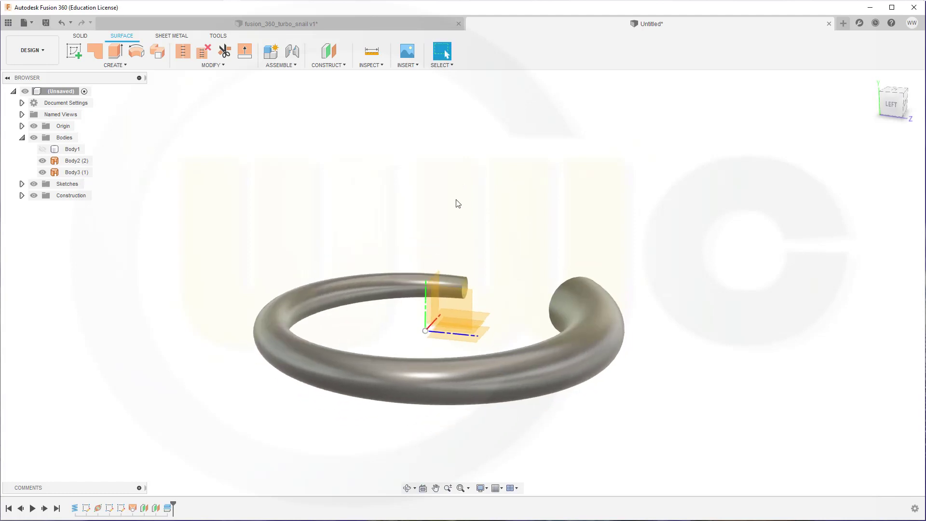
- Set the visual style to Shaded with Visible Edges Only
left_click(485, 488)
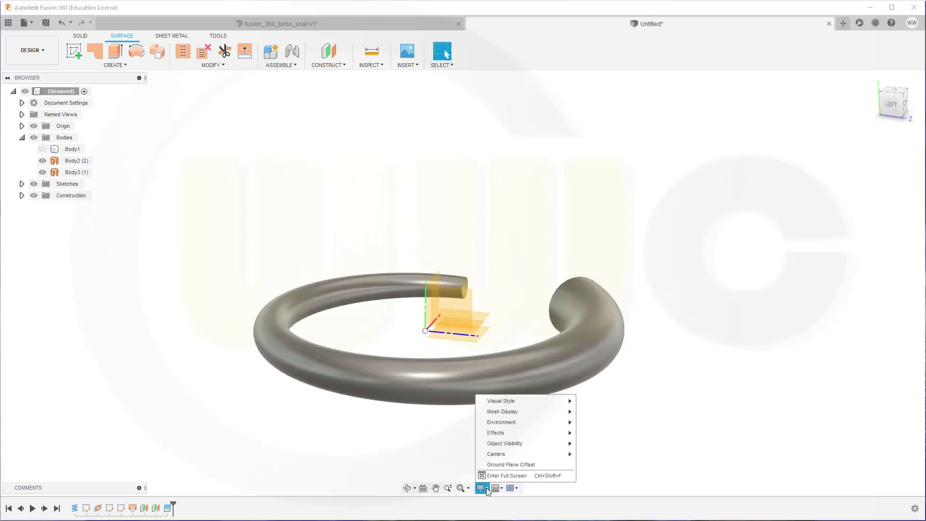
mouse_move(560, 401)
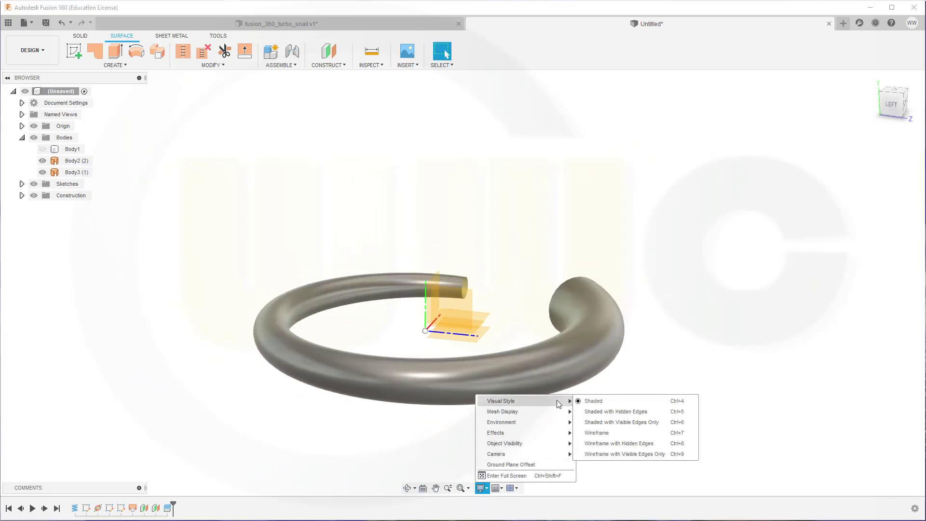
left_click(624, 423)
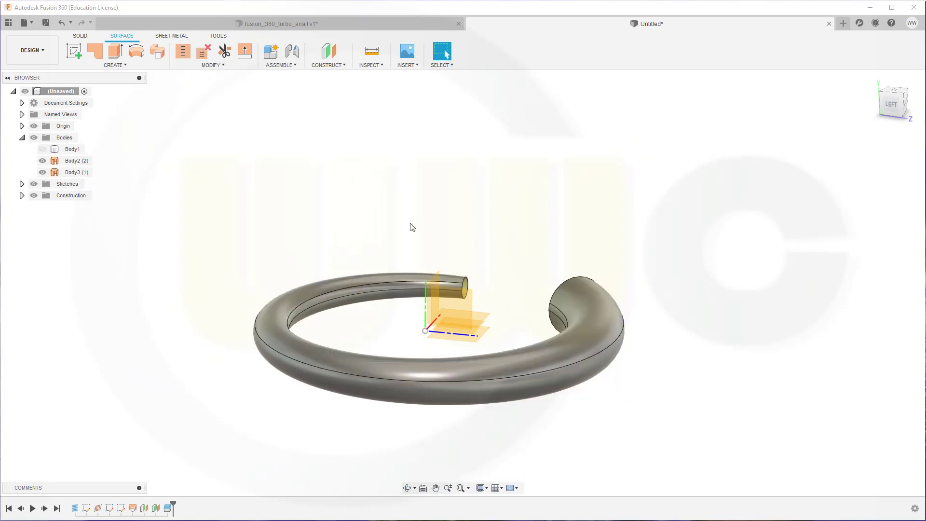
- Repeat Split Body on the torus with the horizontal construction plane, producing Body4 and Body5
right_click(351, 121)
left_click(357, 90)
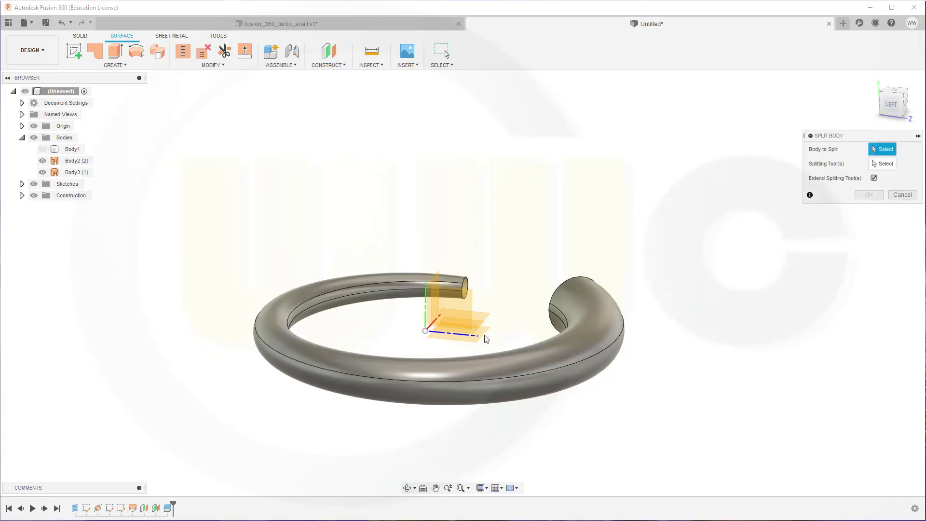
left_click(480, 402)
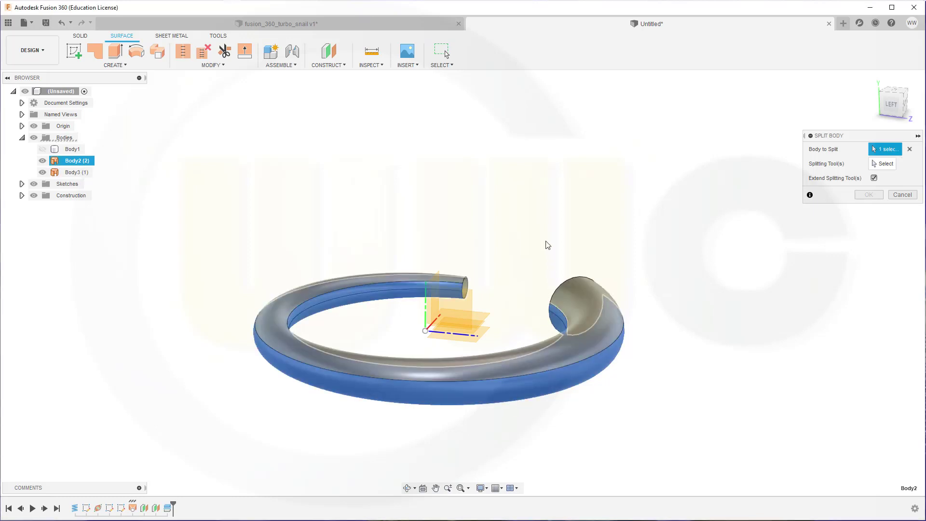
left_click(883, 164)
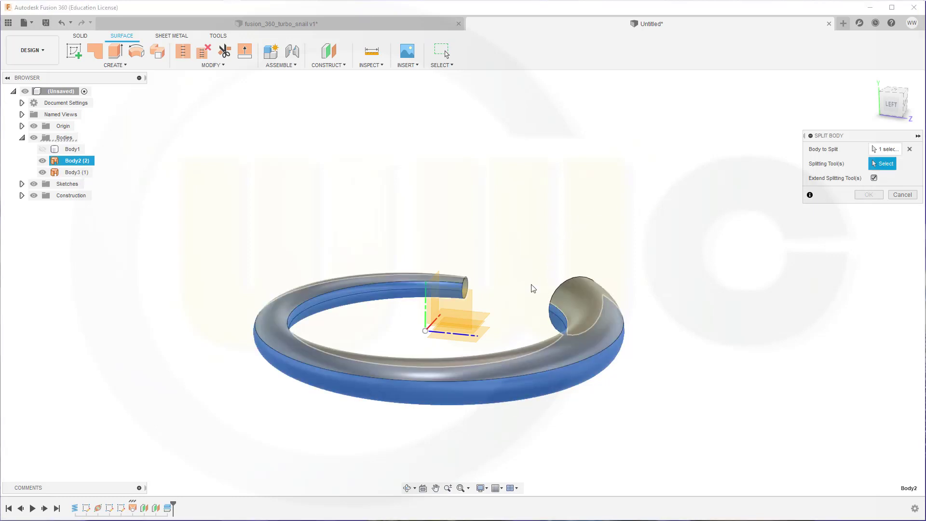
left_click(490, 333)
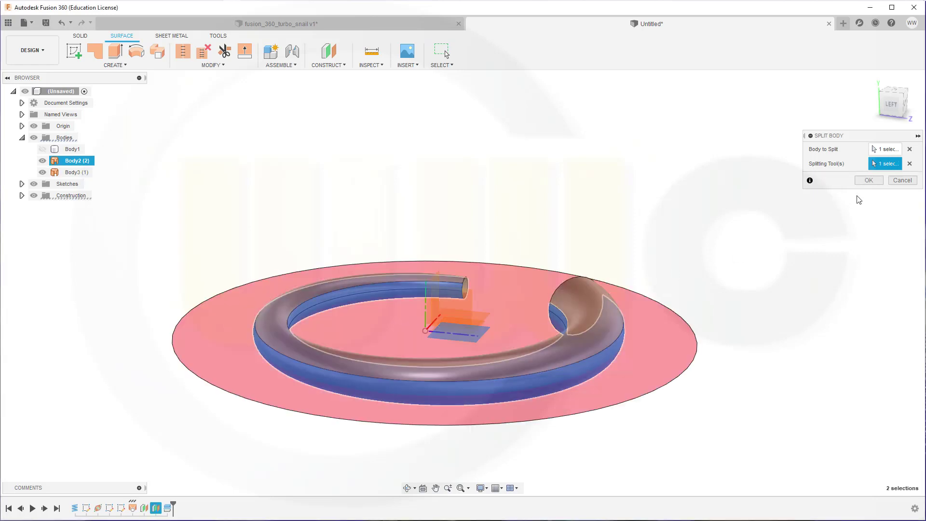
left_click(869, 180)
middle_click_drag(705, 205, 647, 217, "shift")
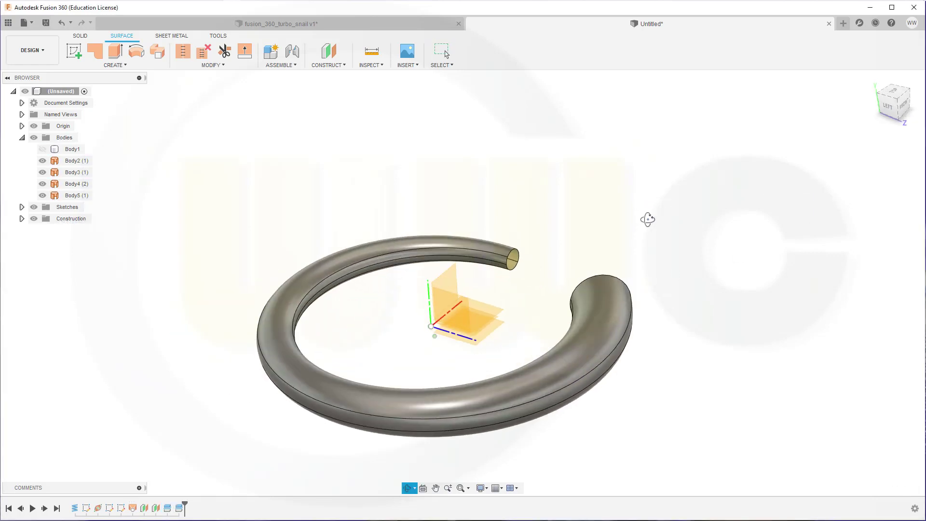
- Hide Body4 to reveal the open interior of the split torus
left_click(493, 257)
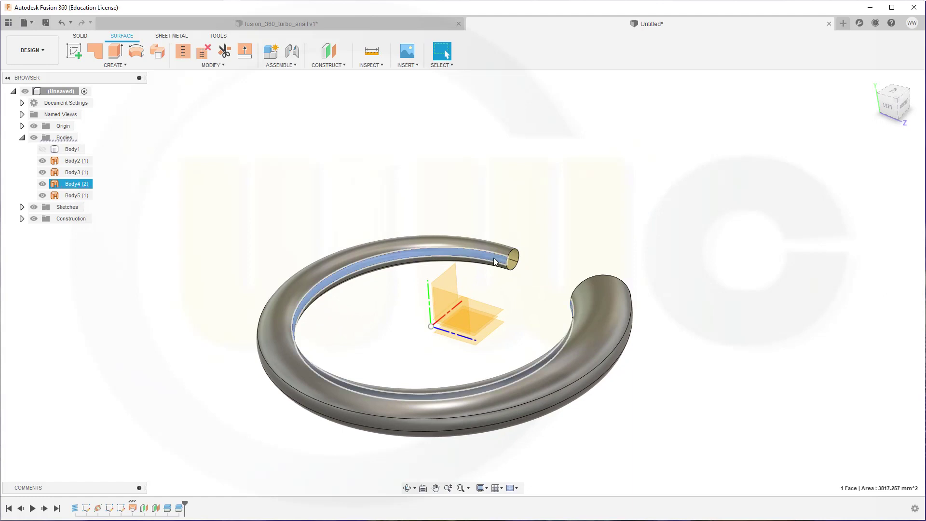
left_click(42, 183)
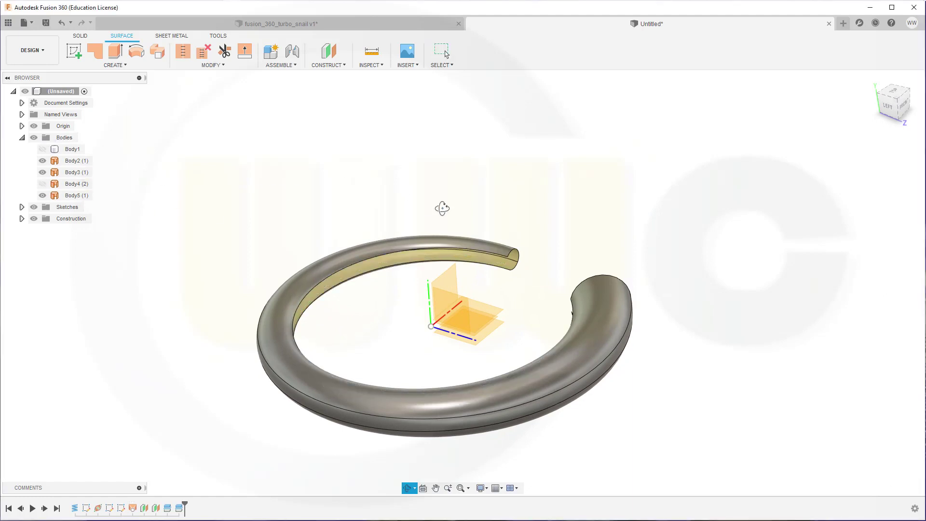
middle_click_drag(442, 207, 347, 226, "shift")
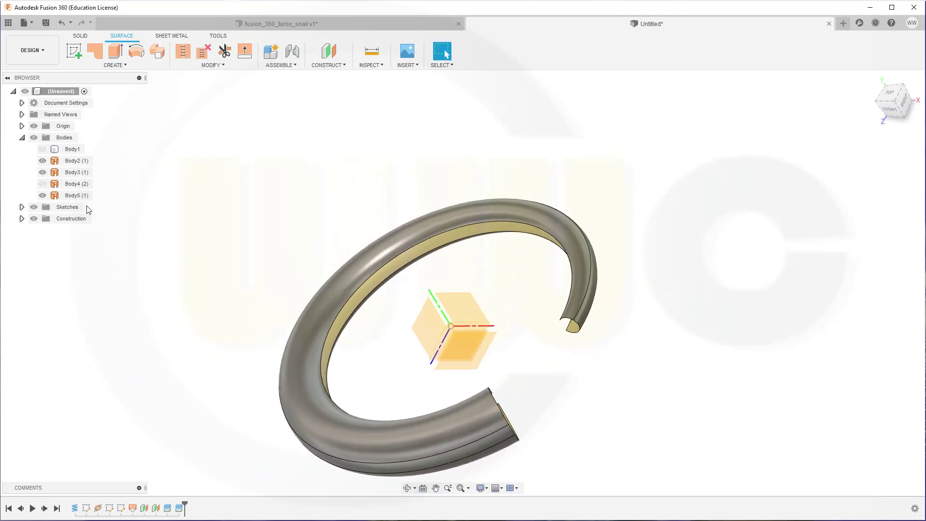
- Expand the Sketches folder and orbit the ring to view its cut end
left_click(22, 207)
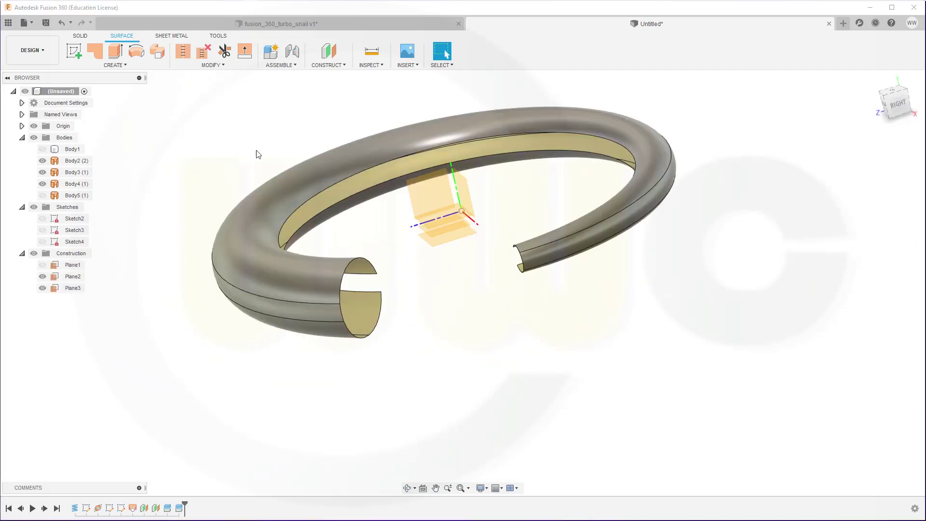
middle_click_drag(258, 154, 309, 173, "shift")
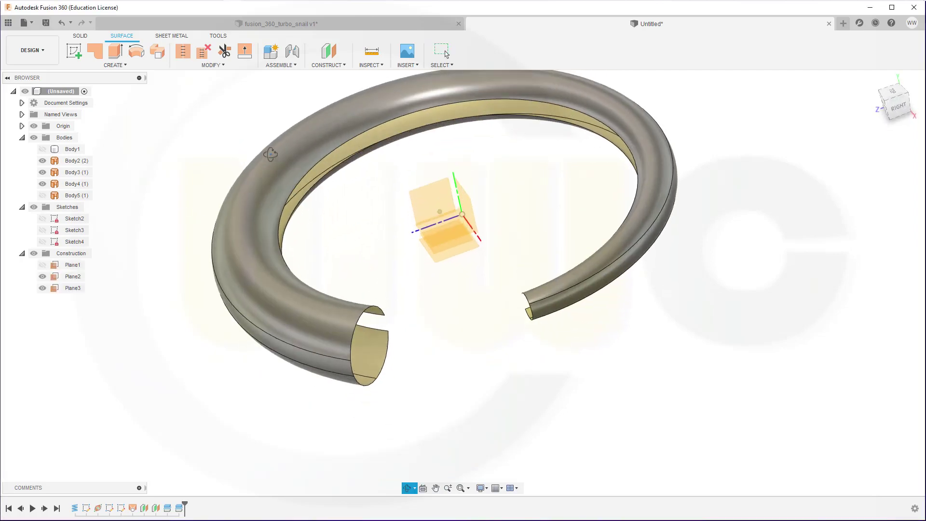
left_click(333, 191)
left_click(393, 211)
middle_click_drag(393, 211, 400, 264, "shift")
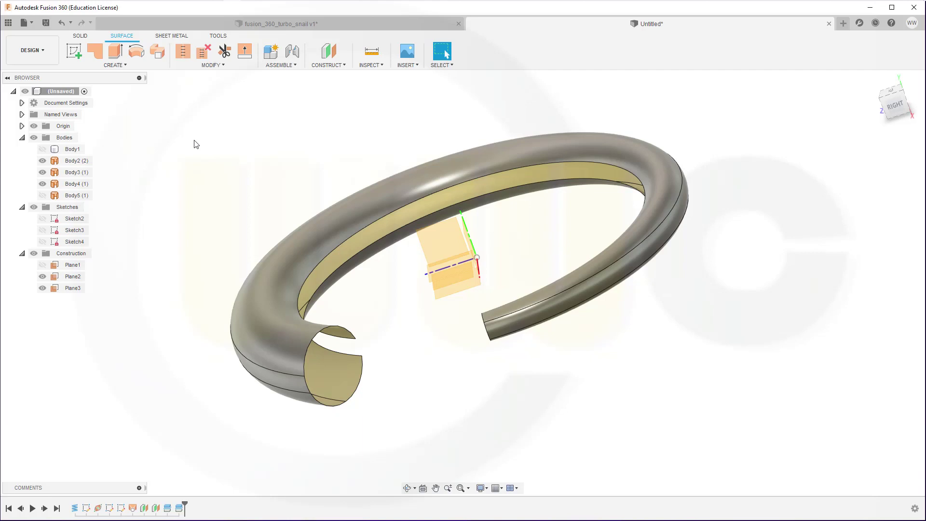
- Start a sketch on Plane1 and project the upper and lower vertices at the ring's cut end
left_click(42, 267)
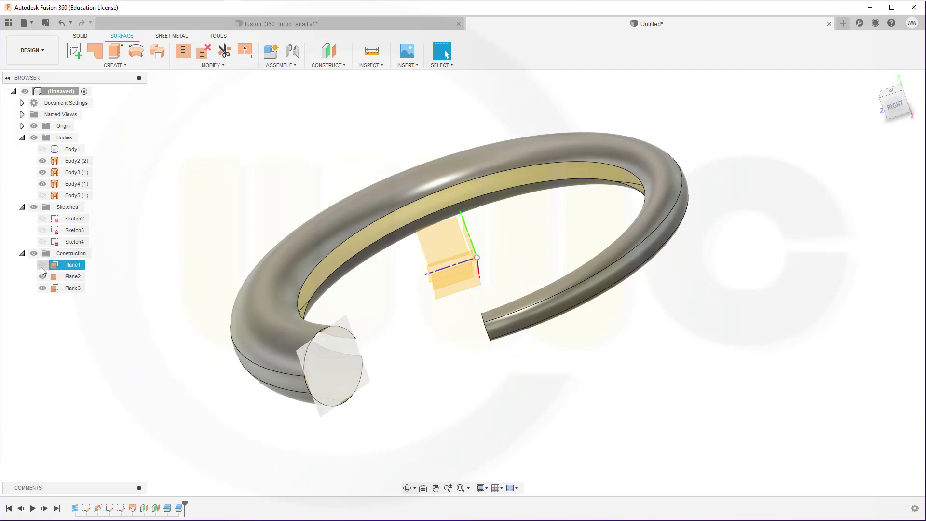
left_click(198, 150)
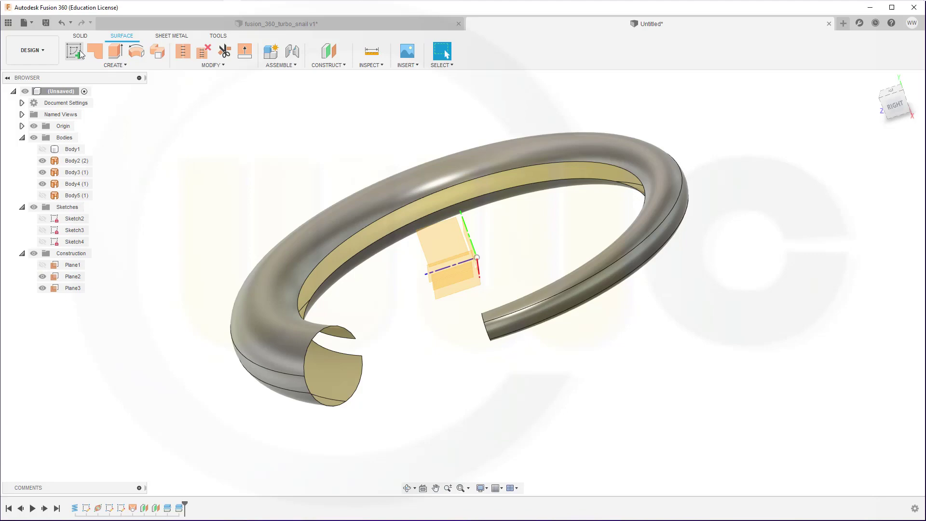
left_click(72, 265)
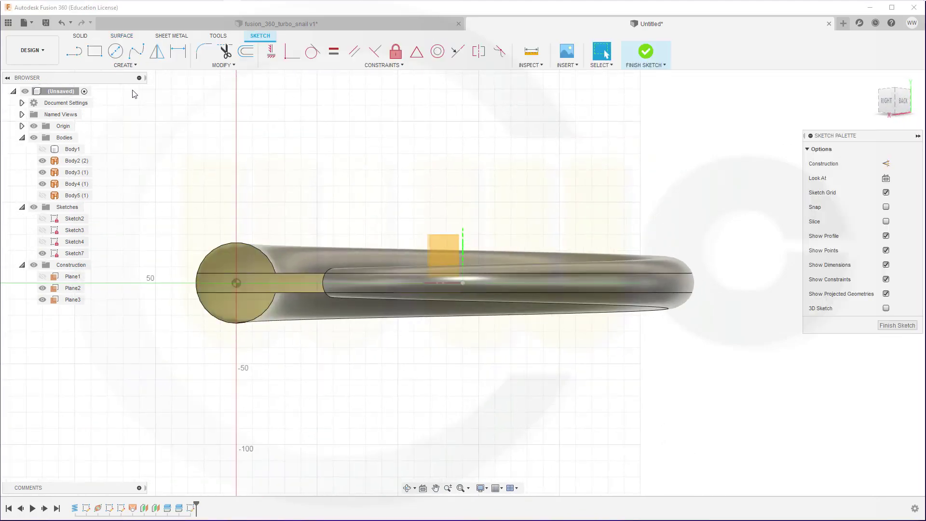
left_click(133, 65)
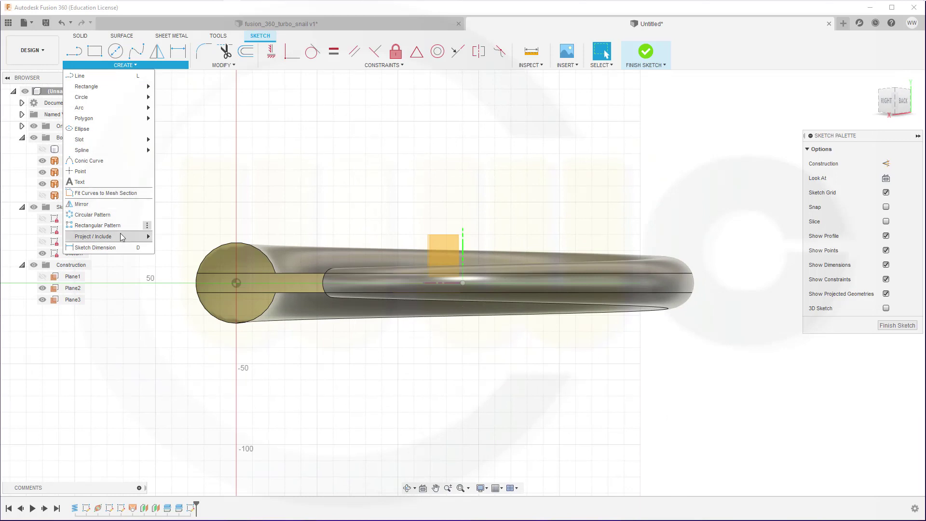
mouse_move(124, 236)
left_click(161, 239)
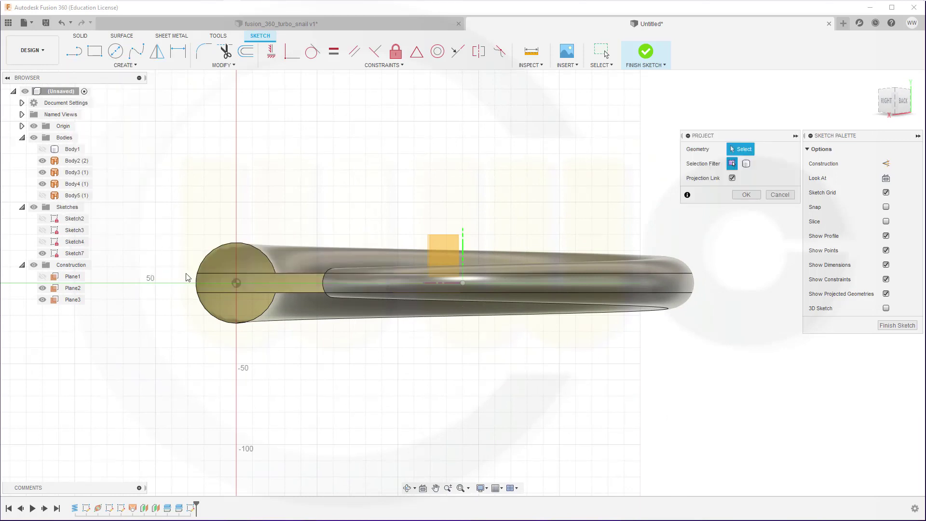
left_click(273, 277)
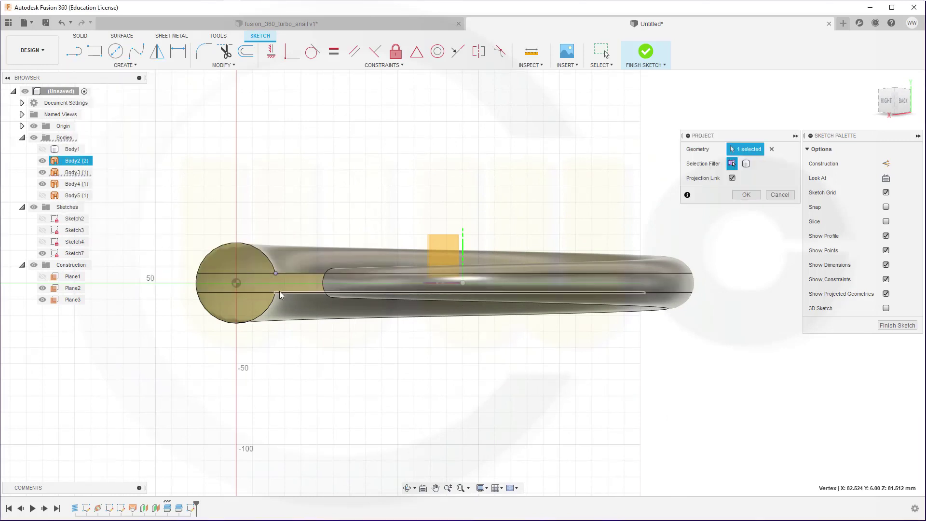
left_click(275, 292)
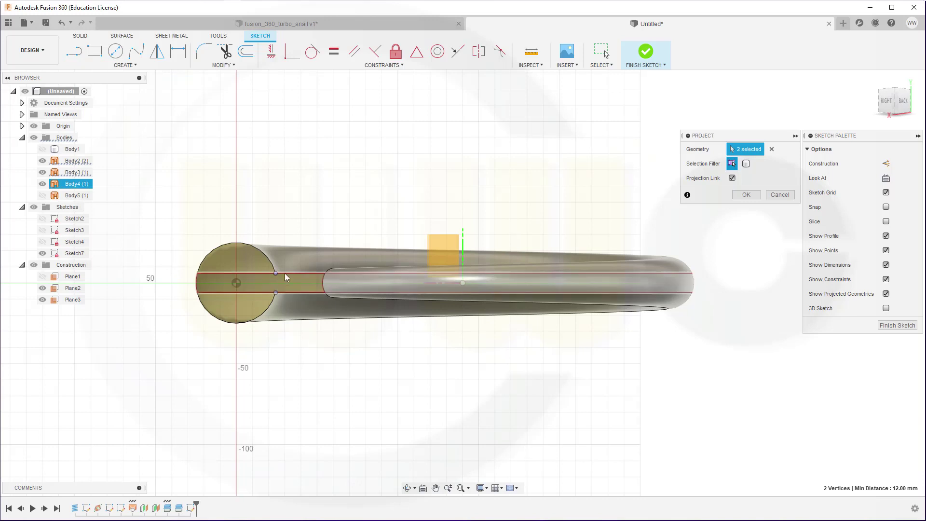
left_click(746, 194)
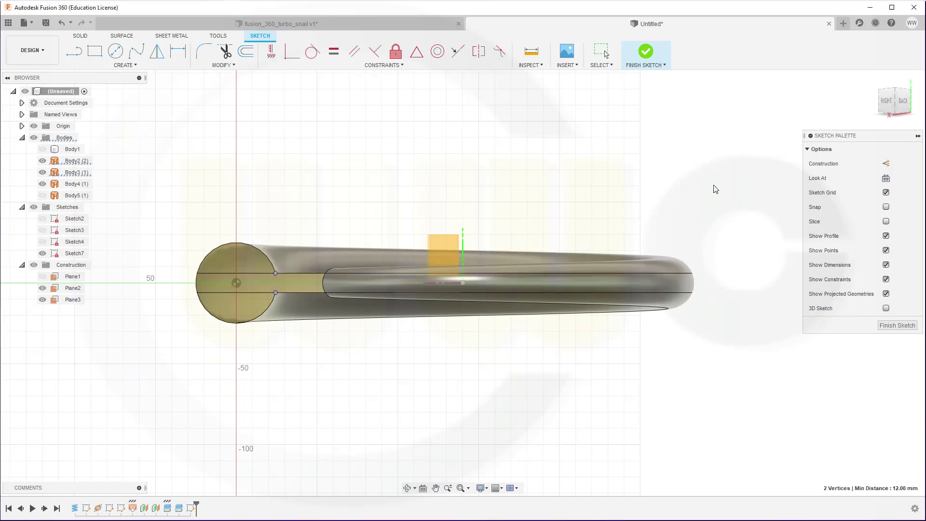
- Draw a vertical line joining the two projected vertices and finish the sketch
left_click(73, 50)
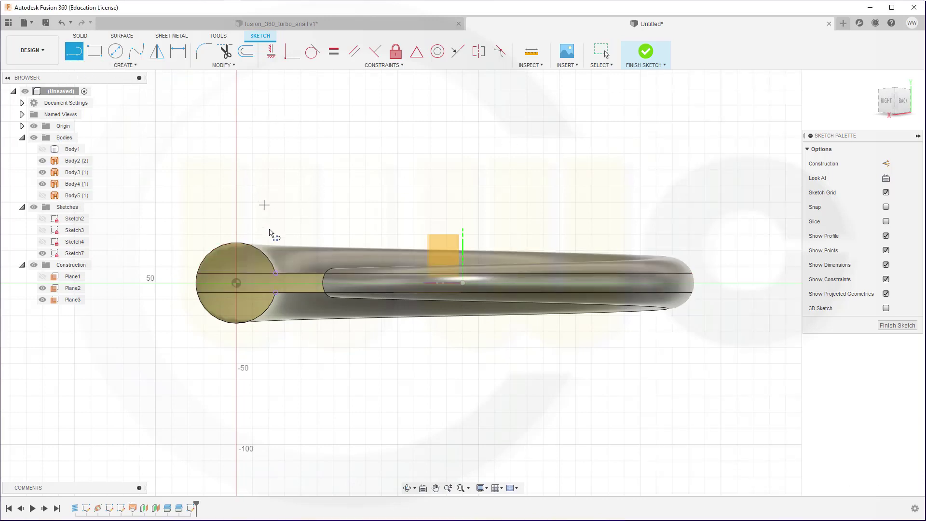
left_click(276, 274)
left_click(276, 293)
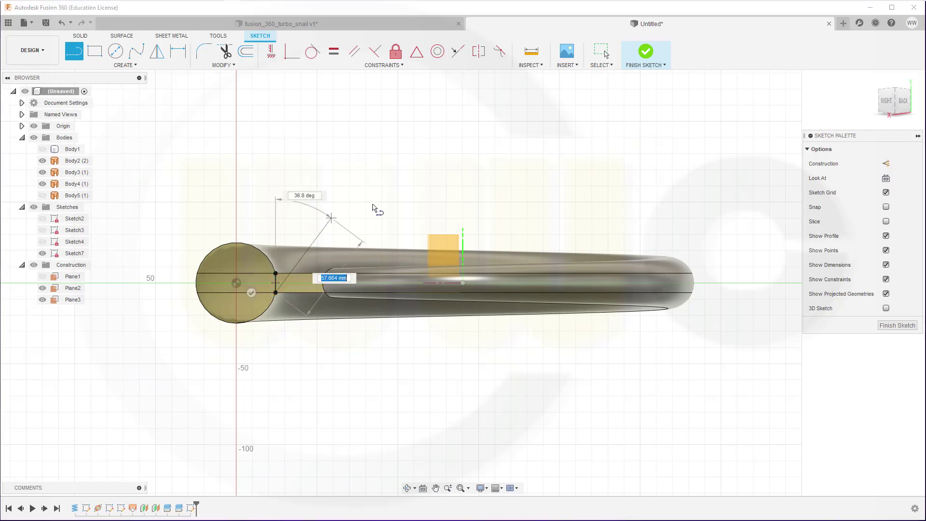
right_click(373, 182)
left_click(406, 180)
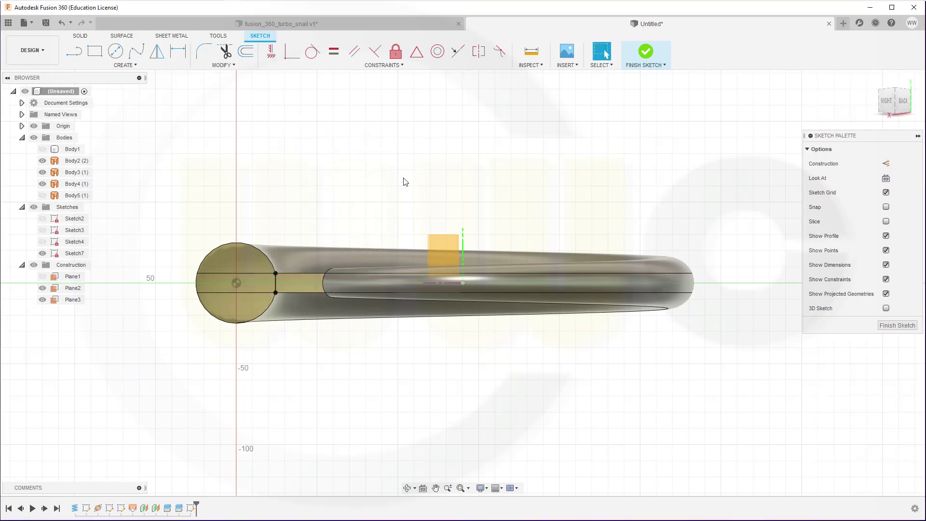
left_click(896, 325)
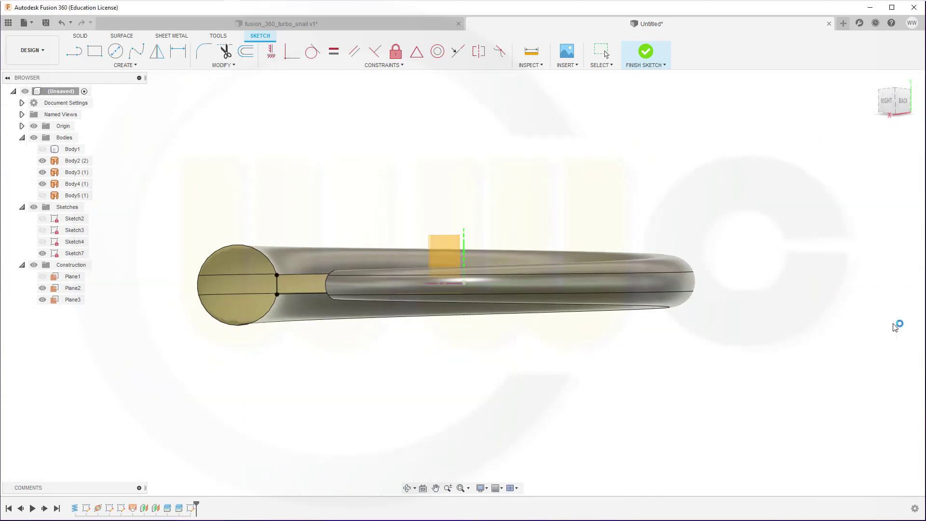
- Start a sketch on the XY plane and project the two vertices of the ring's narrow open end
middle_click_drag(516, 221, 526, 223, "shift")
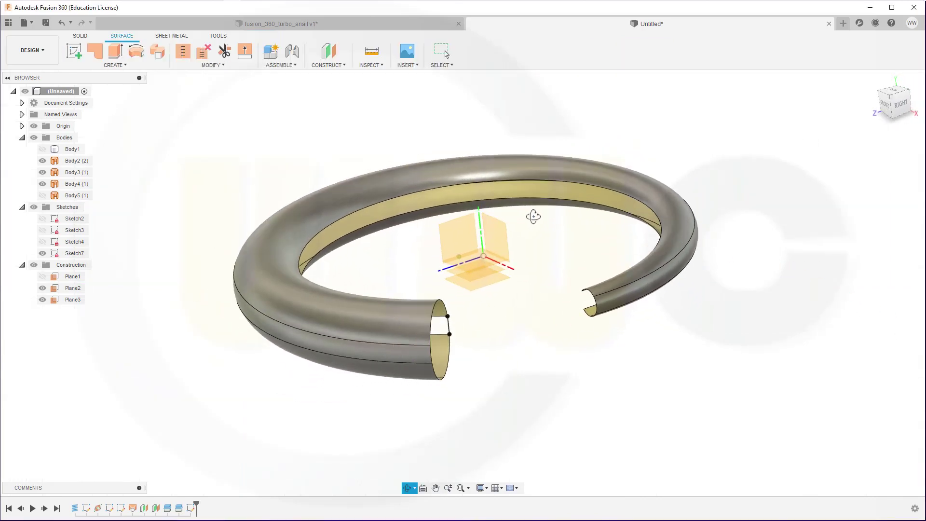
left_click(502, 237)
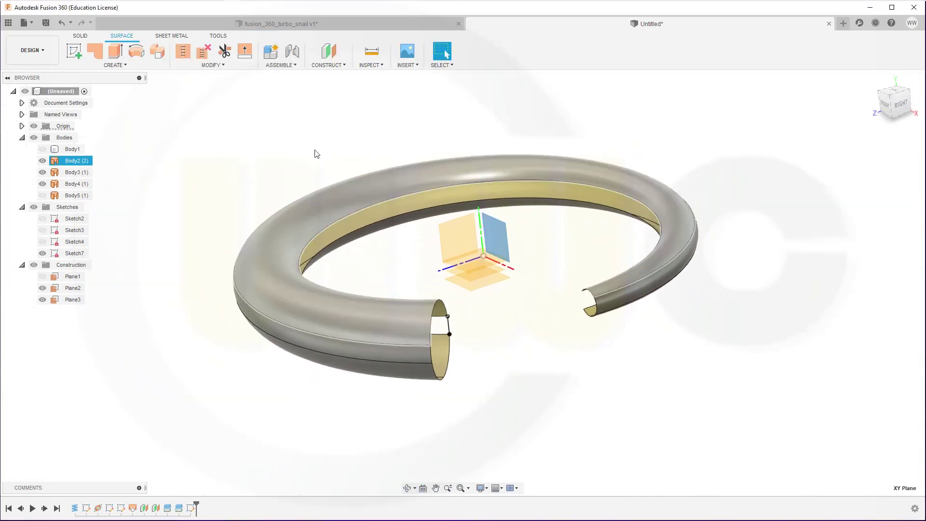
left_click(75, 51)
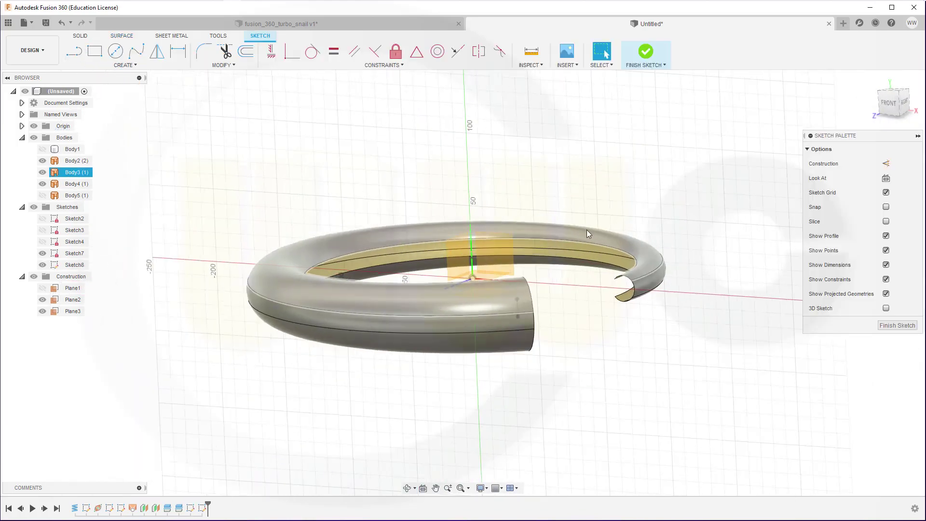
scroll(587, 229, "up", 3)
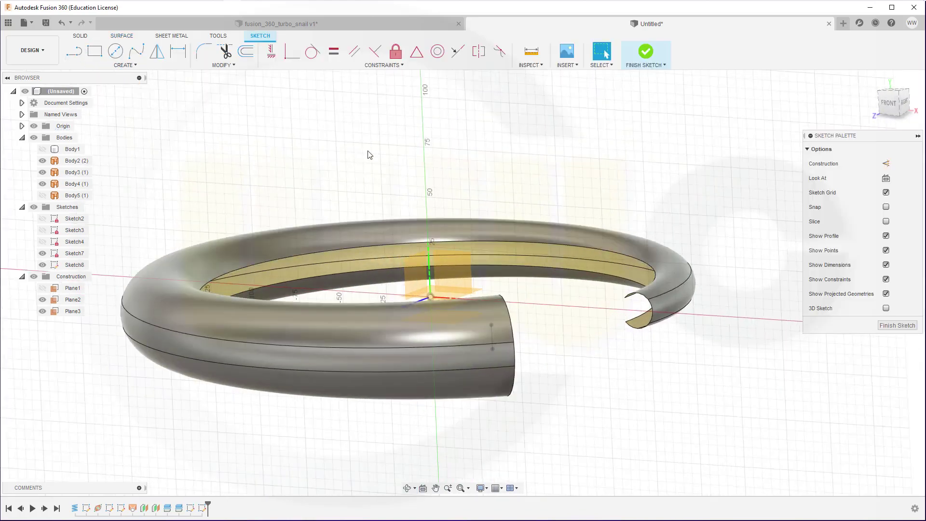
left_click(136, 64)
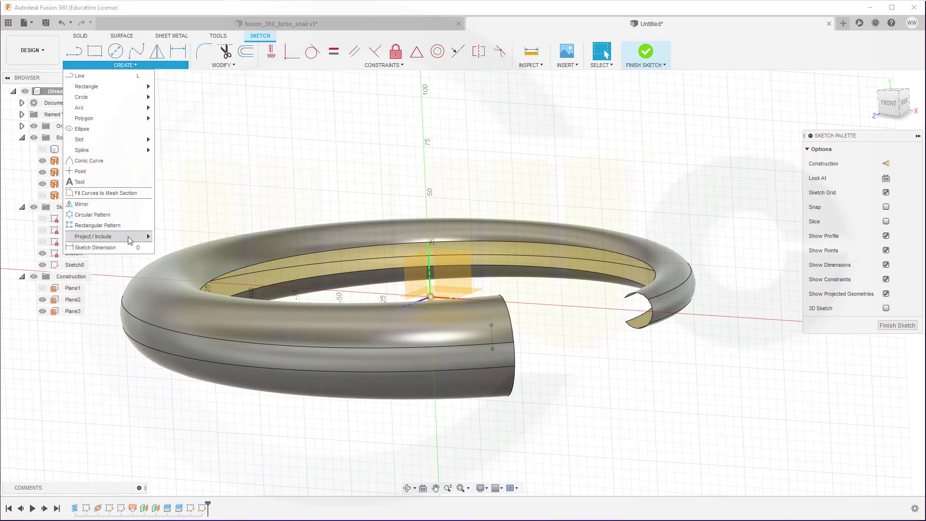
mouse_move(129, 237)
left_click(170, 236)
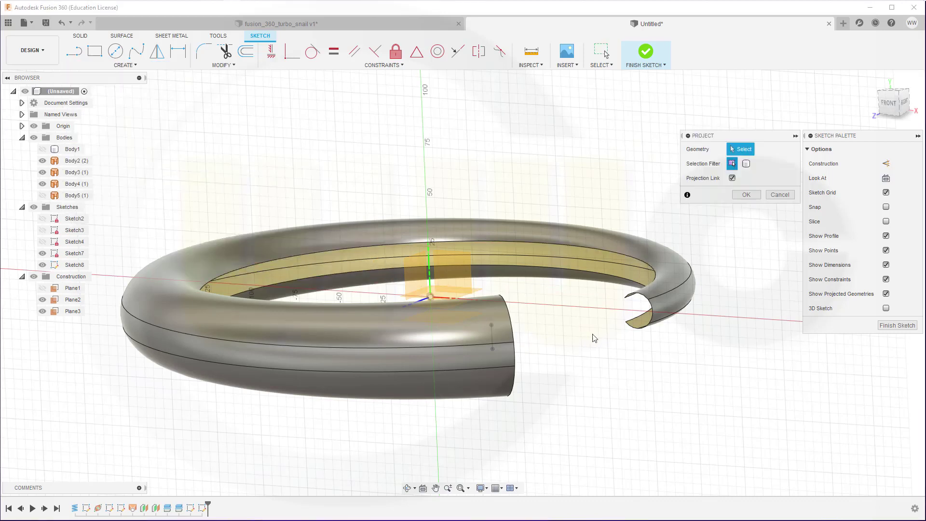
left_click(625, 322)
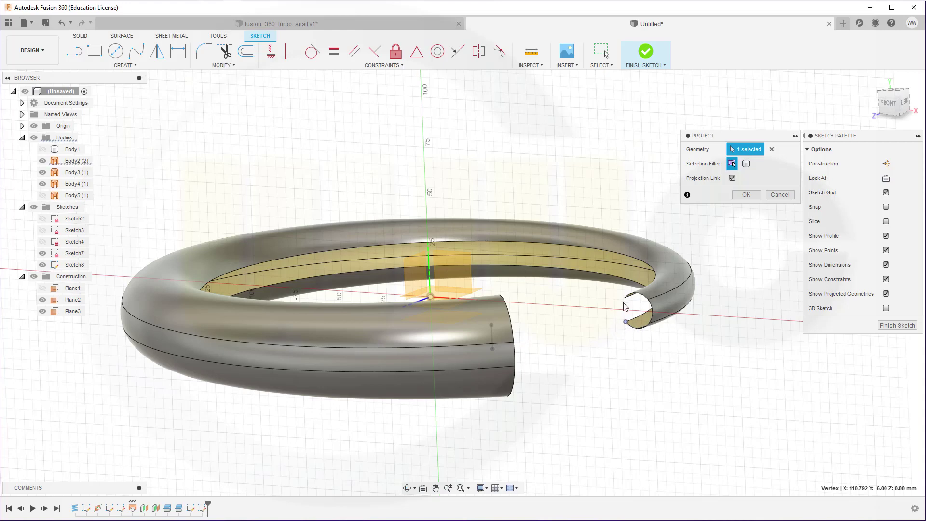
left_click(625, 298)
left_click(746, 195)
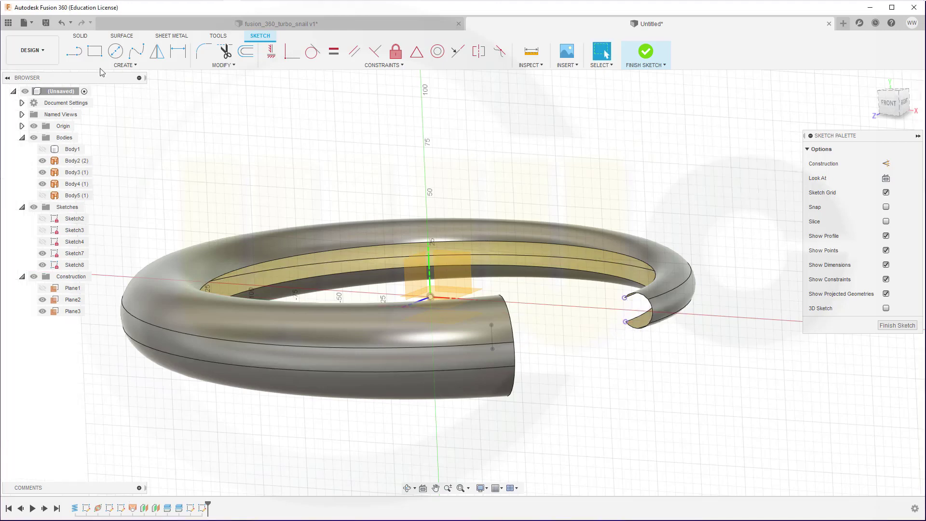
- Draw a straight line between the two projected vertices and finish the sketch
left_click(74, 50)
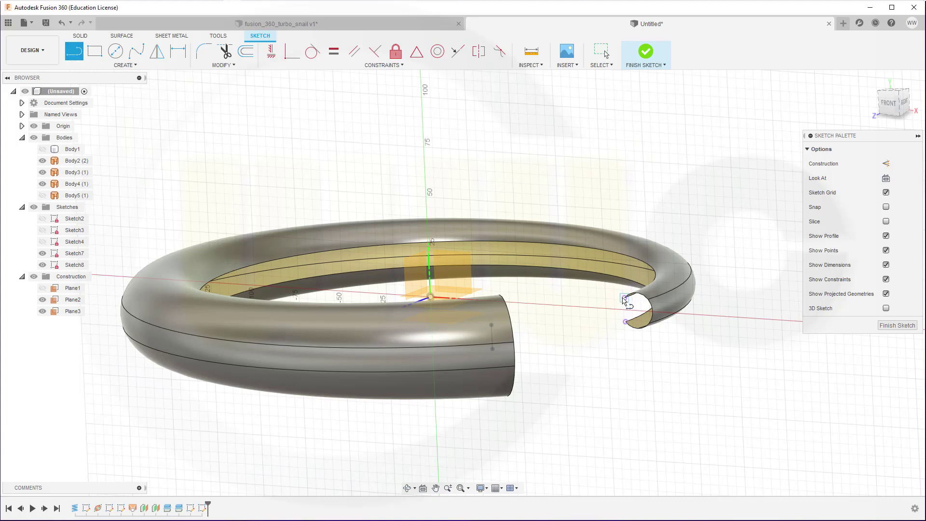
left_click(625, 298)
left_click(626, 321)
right_click(647, 186)
left_click(677, 187)
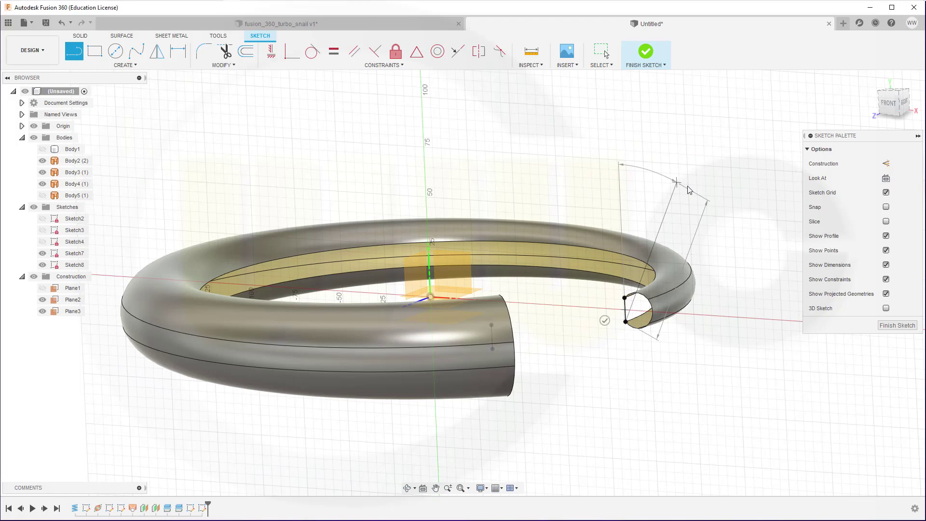
left_click(894, 325)
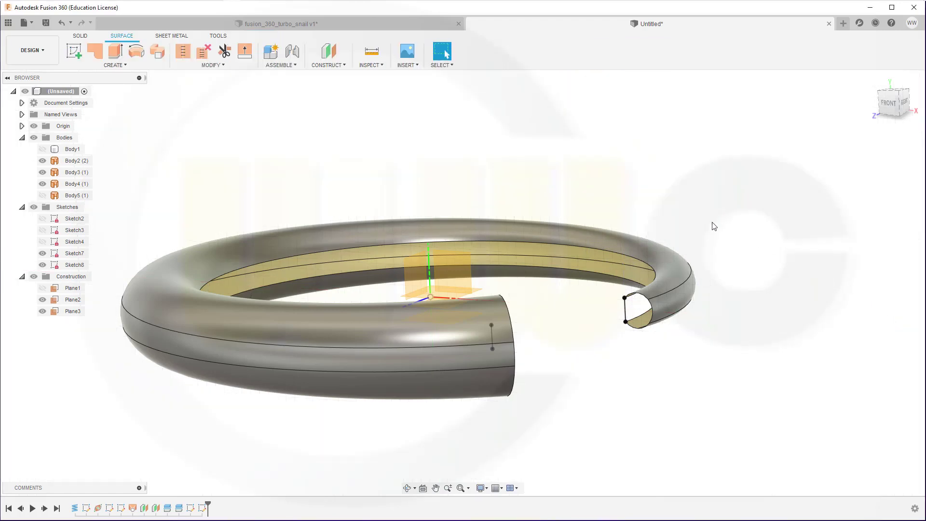
middle_click_drag(713, 227, 567, 239, "shift")
key("Escape")
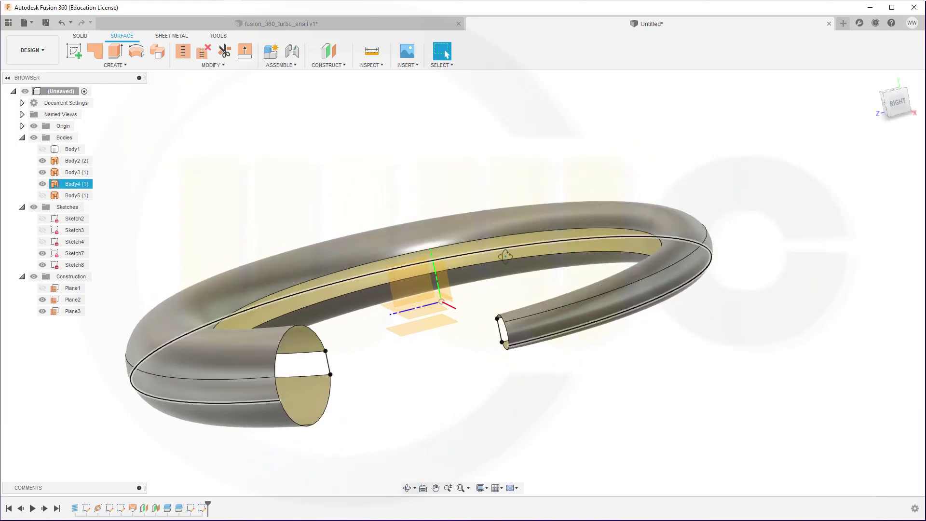
middle_click_drag(483, 217, 478, 188, "shift")
key("Escape")
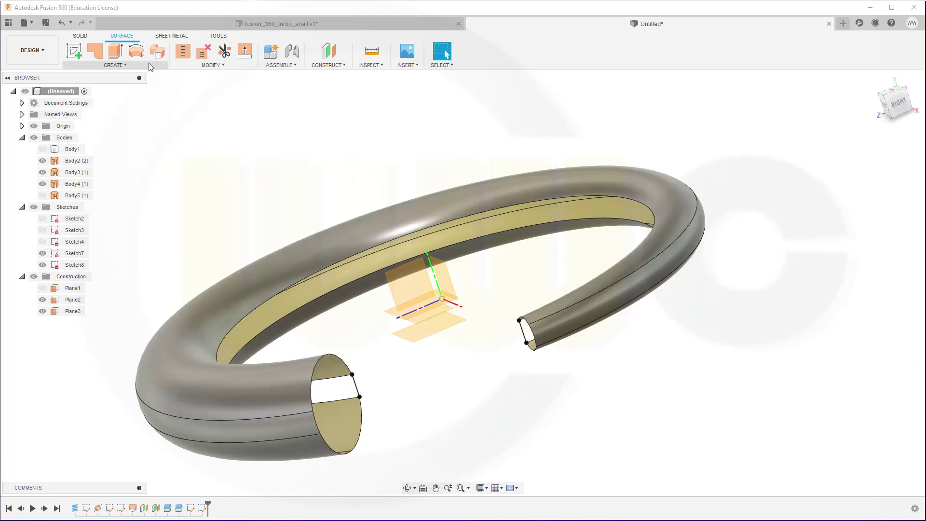
- Sweep the end line along the inner edge with the upper inner edge as guide rail, creating surface Body6
left_click(158, 52)
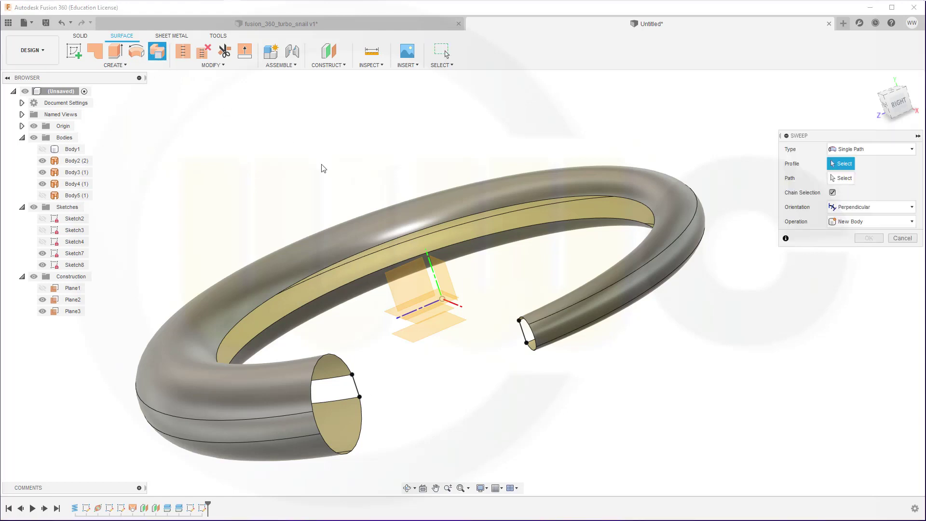
left_click(355, 395)
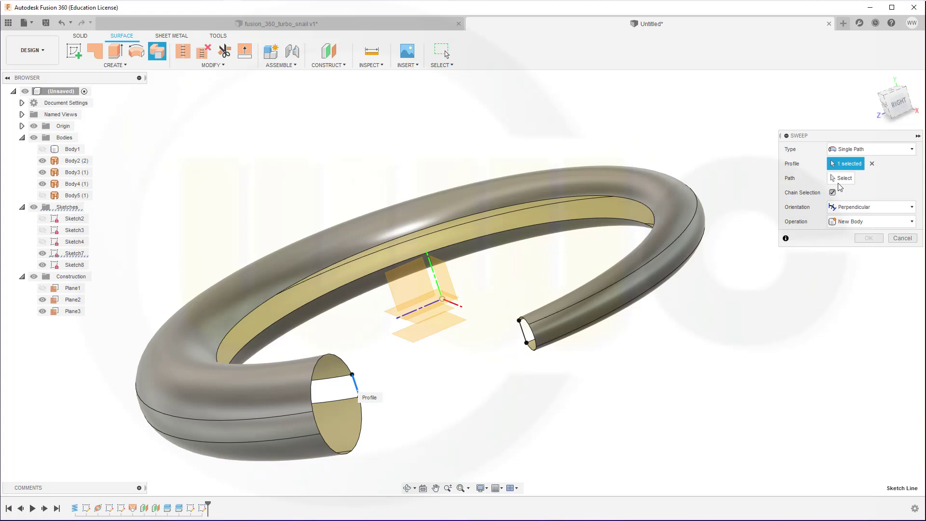
left_click(911, 149)
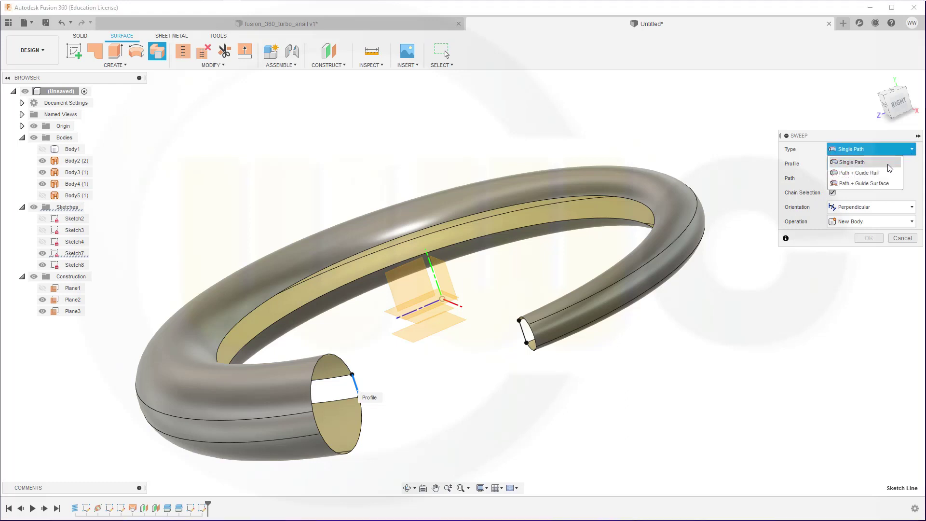
left_click(871, 173)
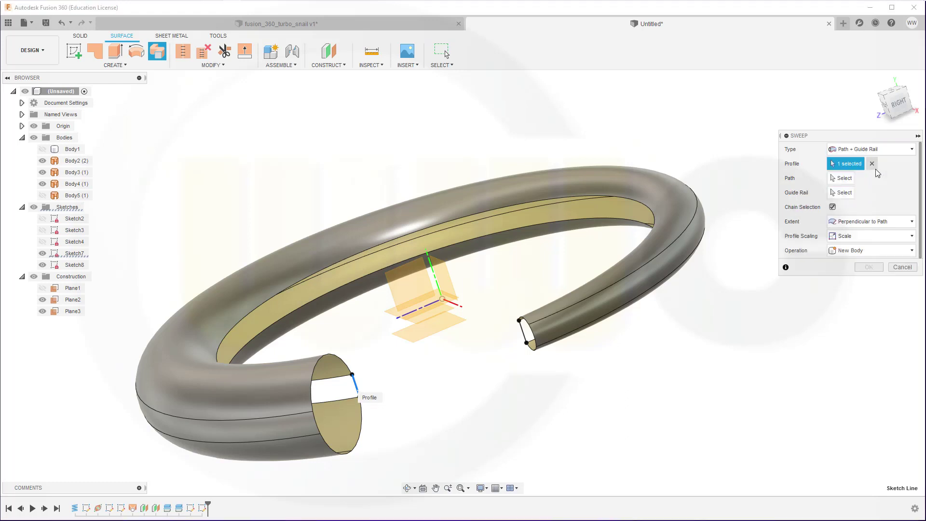
left_click(848, 180)
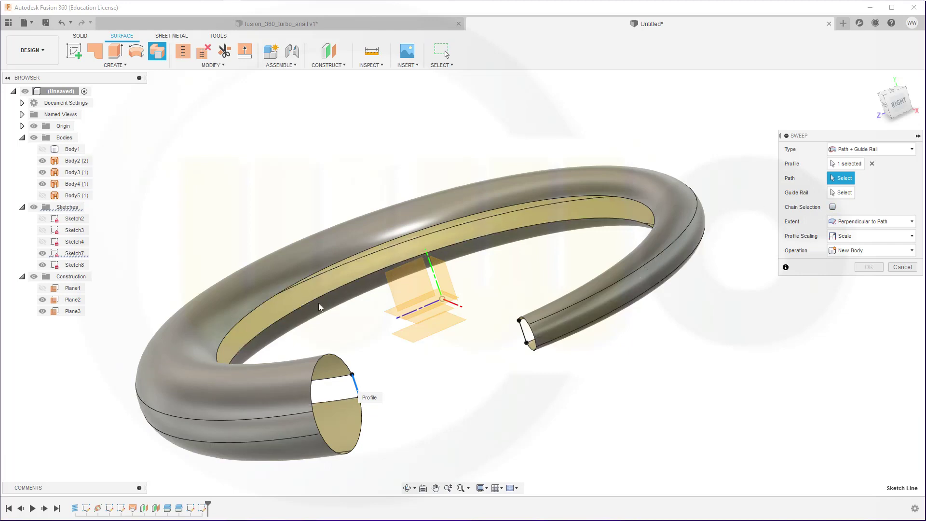
left_click(305, 309)
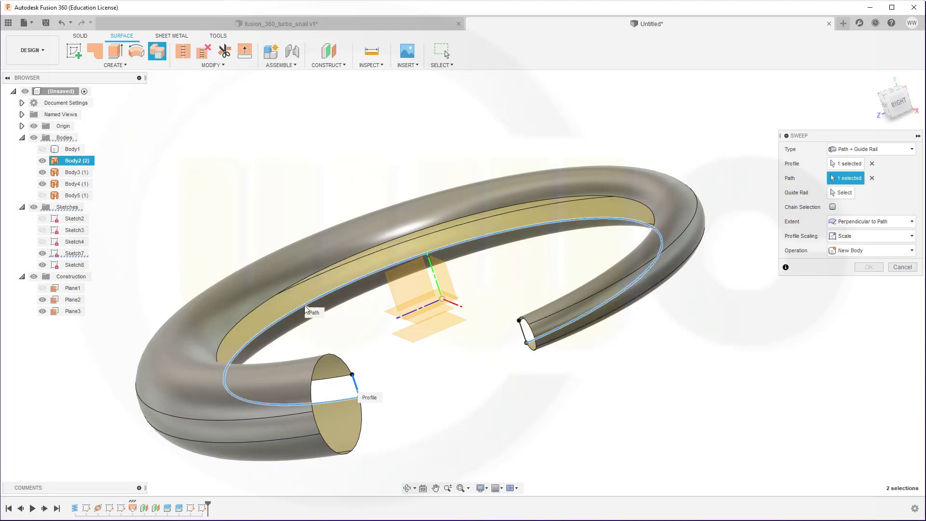
left_click(841, 194)
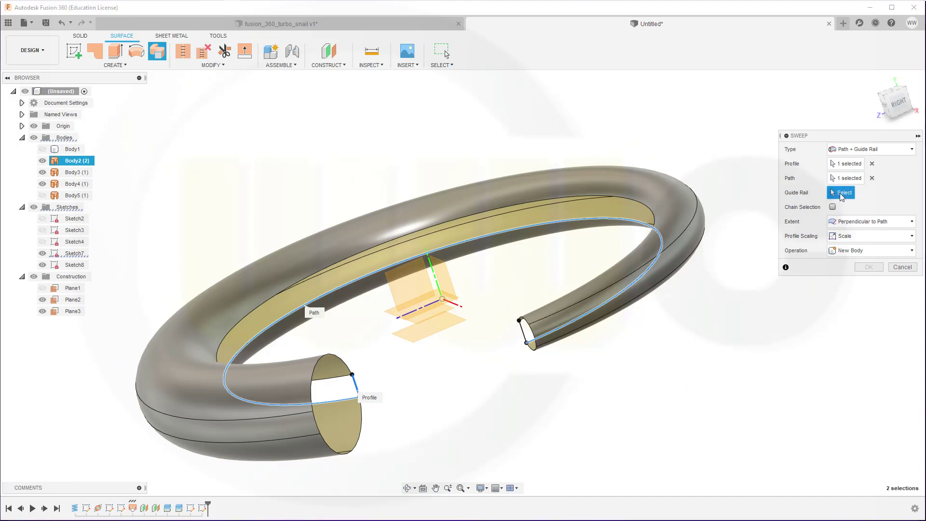
left_click(372, 250)
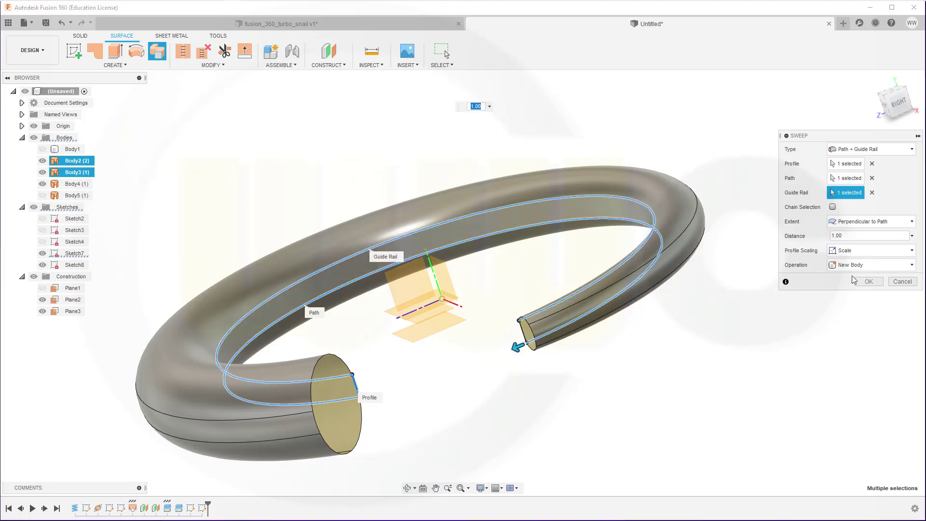
left_click(868, 282)
middle_click_drag(547, 347, 597, 269, "shift")
- Hide Body3 and Sketch8 so only the swept inner surface remains visible
key("Escape")
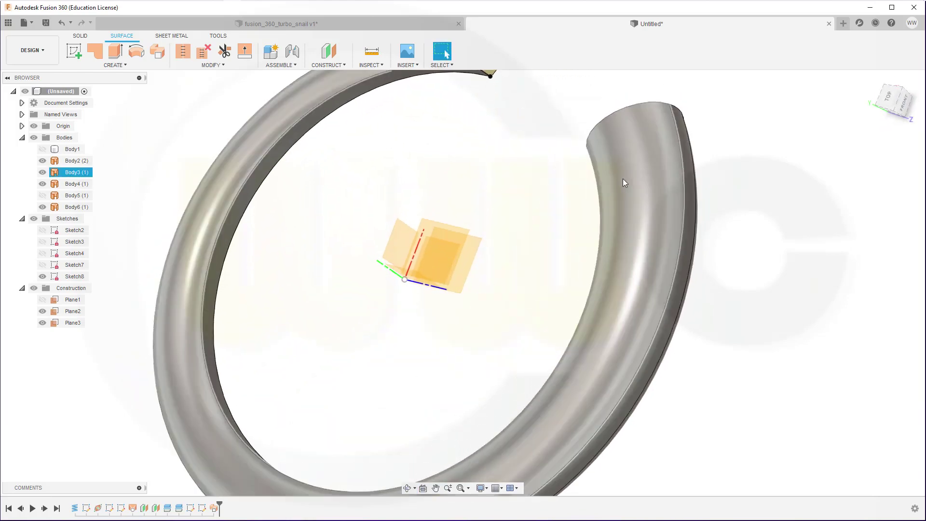
left_click(42, 172)
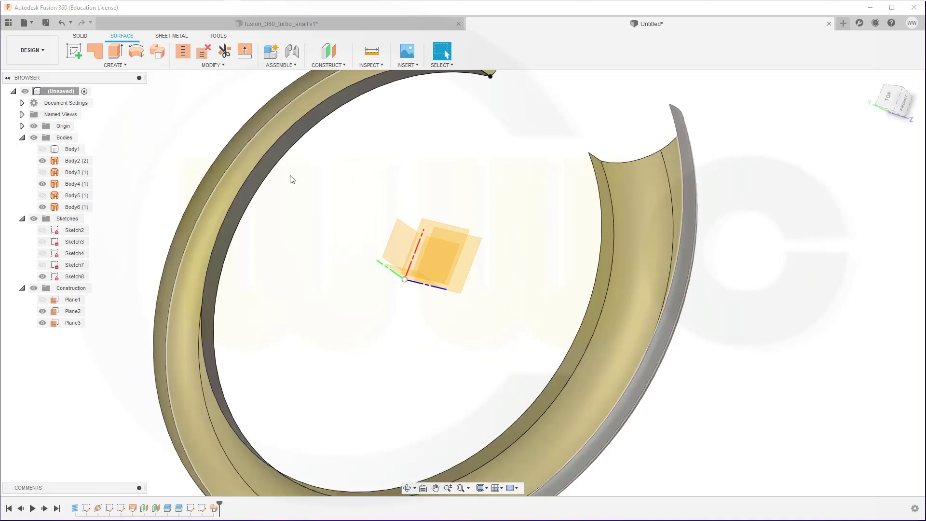
middle_click_drag(292, 180, 415, 222, "shift")
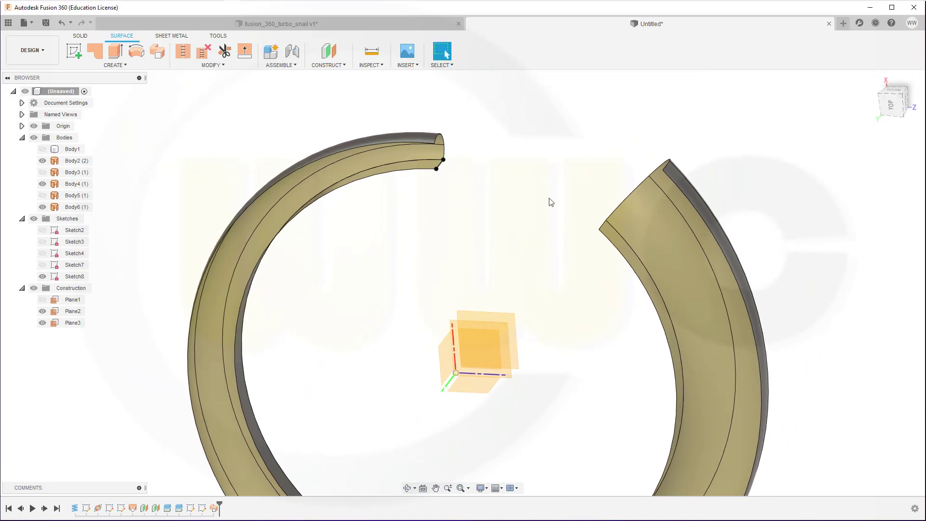
left_click(42, 276)
- Loft between the two surface end edges with Tangent (G1) at both profiles, creating Body7
left_click(126, 65)
left_click(79, 140)
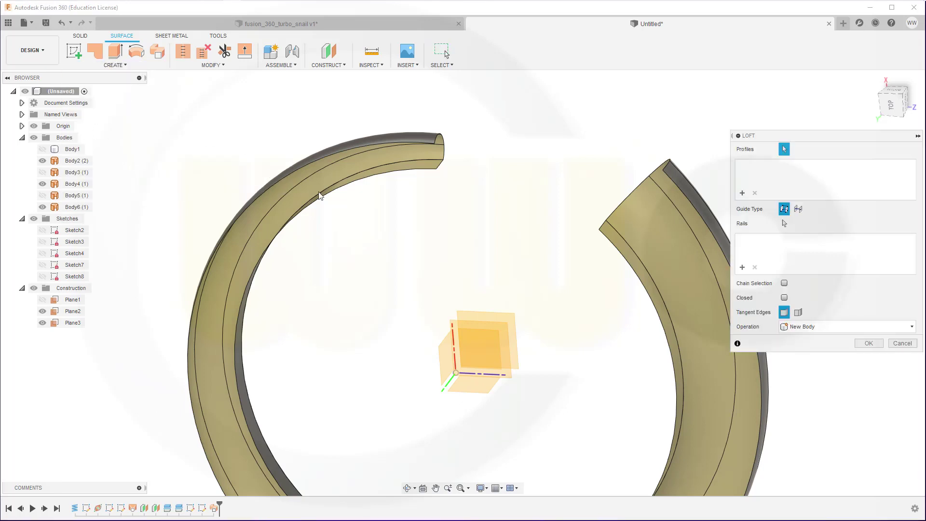
left_click(440, 168)
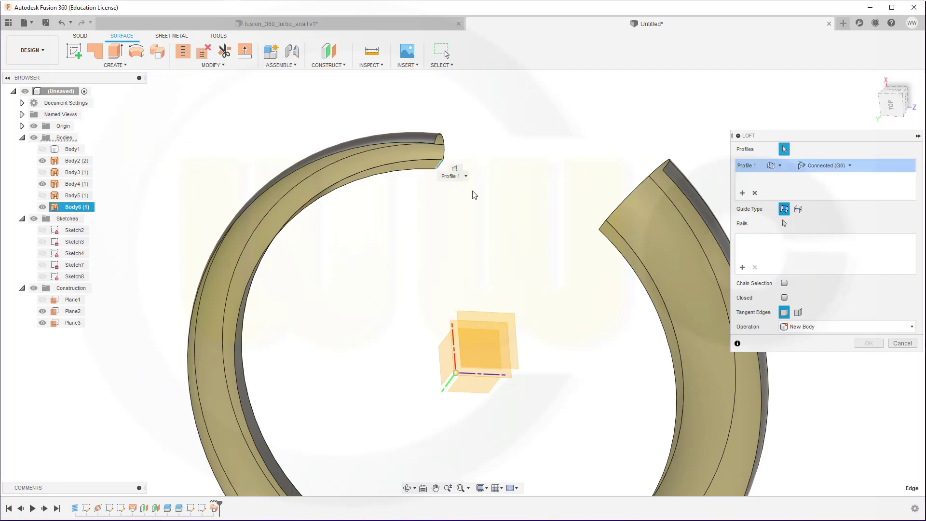
left_click(600, 227)
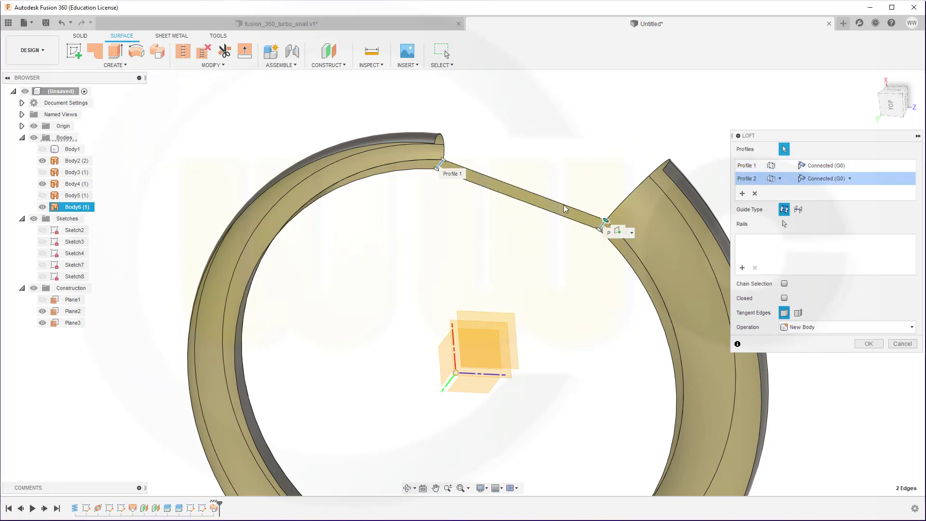
left_click(826, 165)
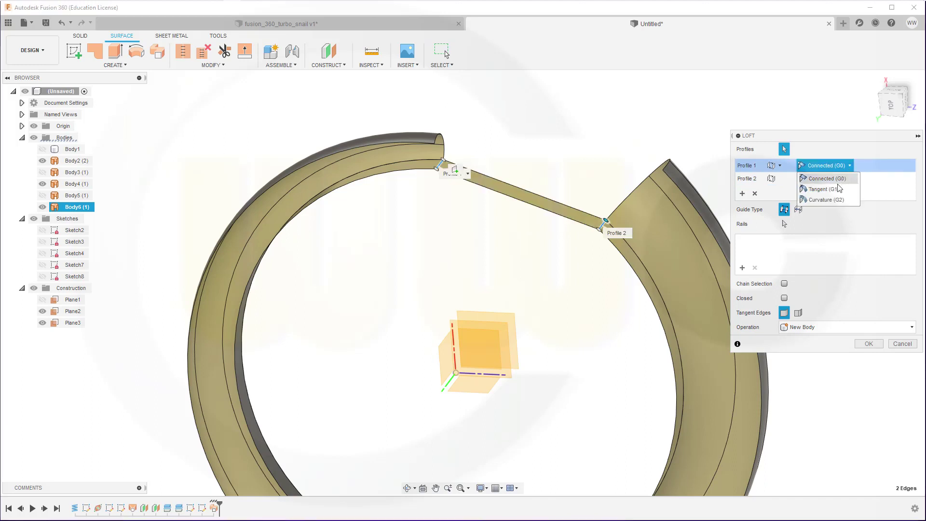
left_click(825, 189)
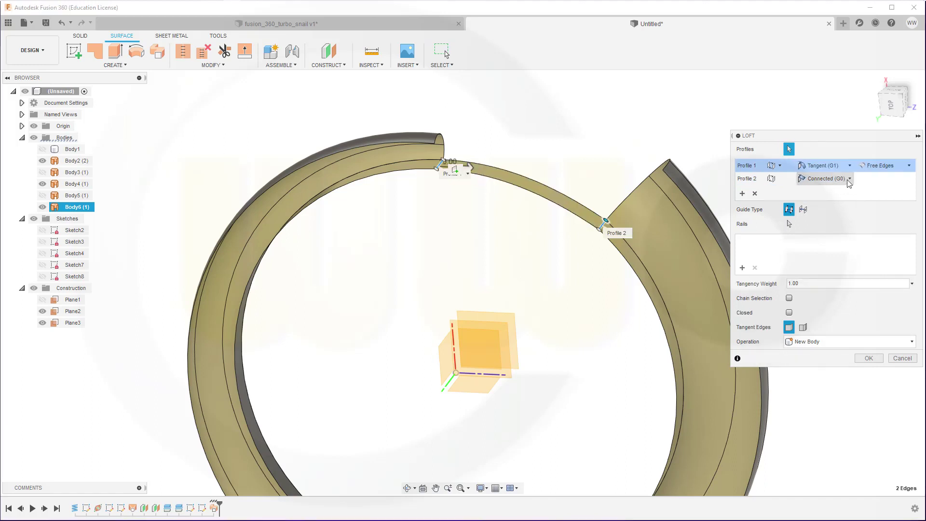
left_click(850, 180)
left_click(827, 201)
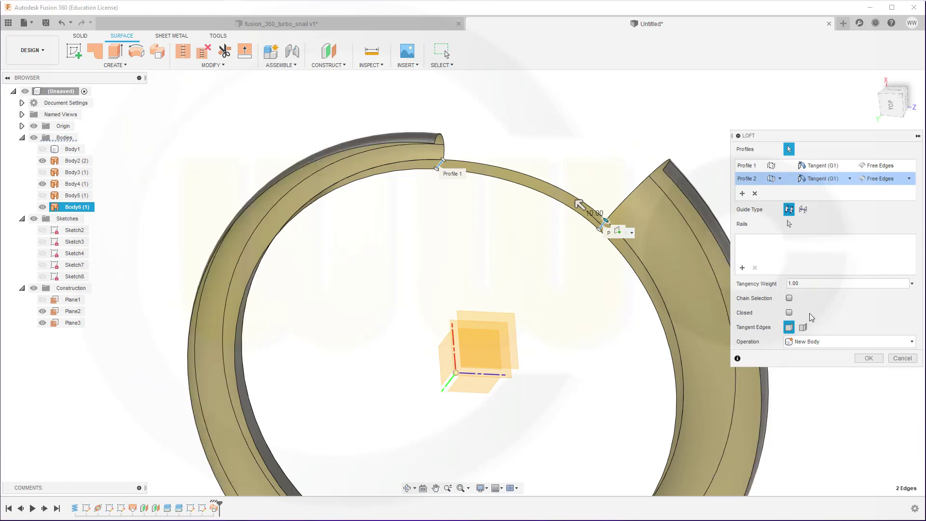
left_click(866, 359)
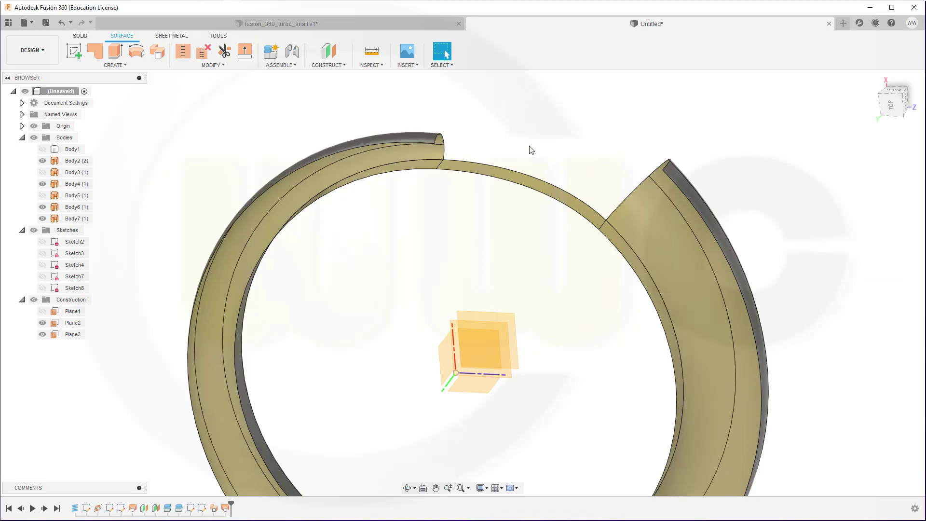
middle_click_drag(529, 149, 514, 160, "shift")
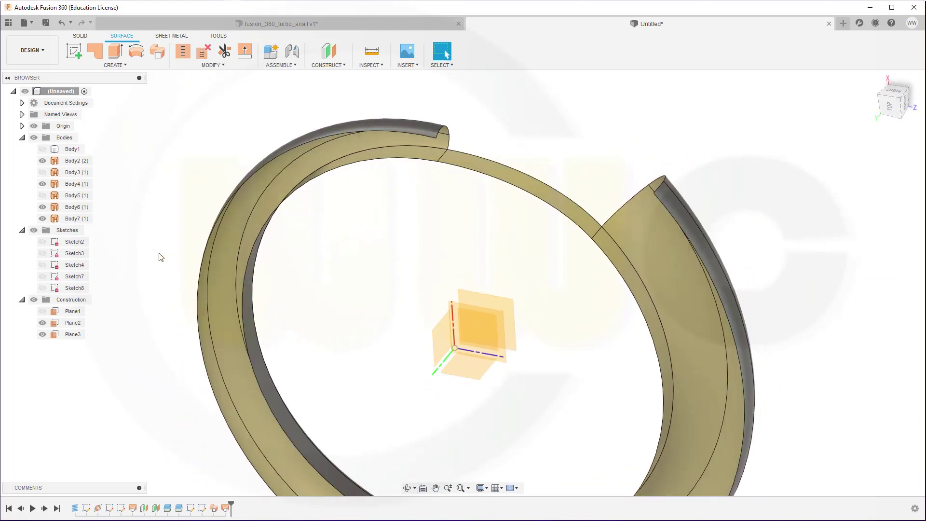
scroll(328, 298, "down", 2)
scroll(343, 288, "down", 1)
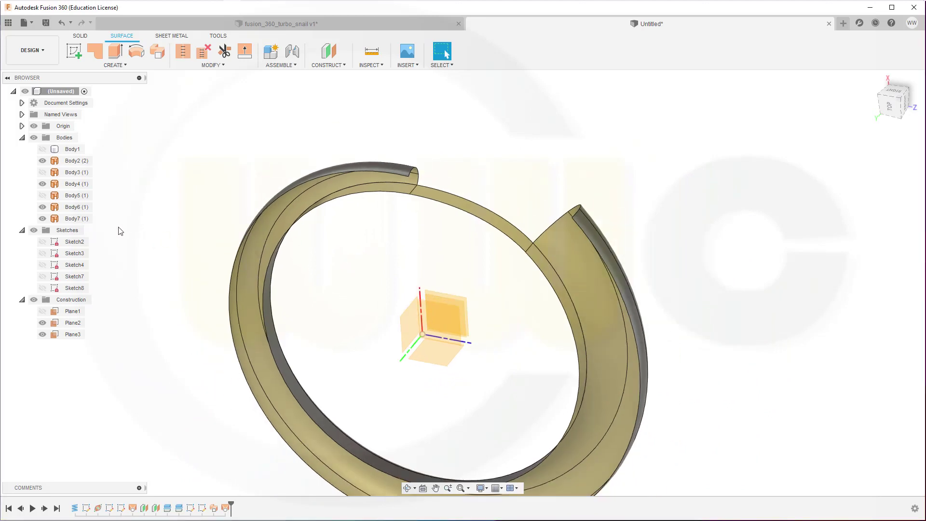
left_click(41, 196)
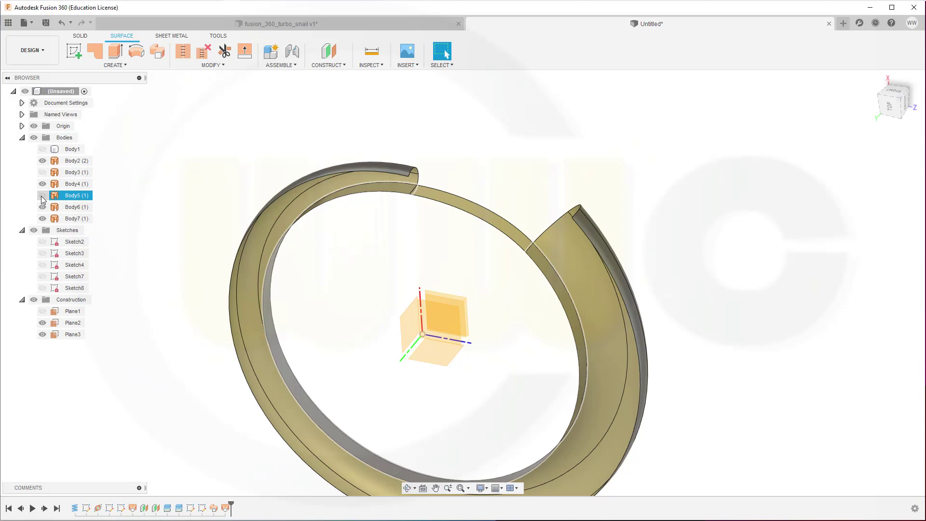
left_click(43, 196)
left_click(42, 195)
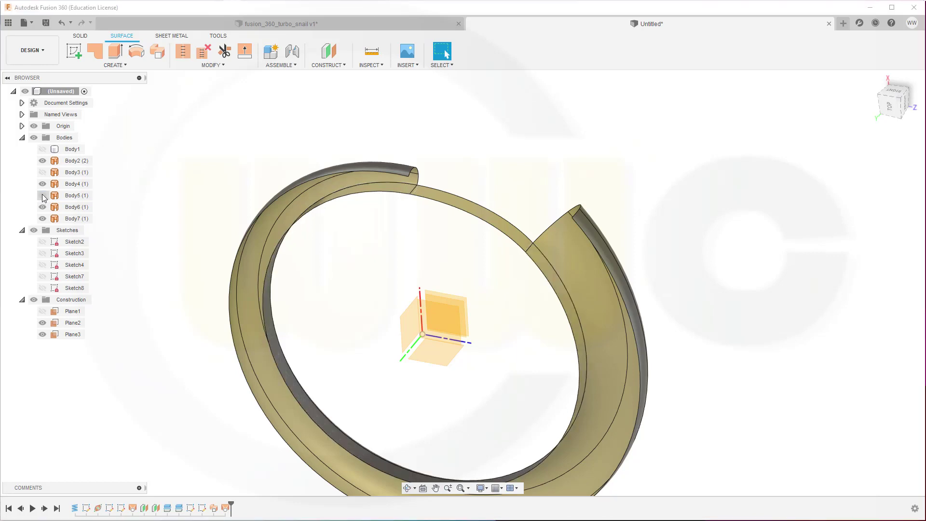
left_click(43, 173)
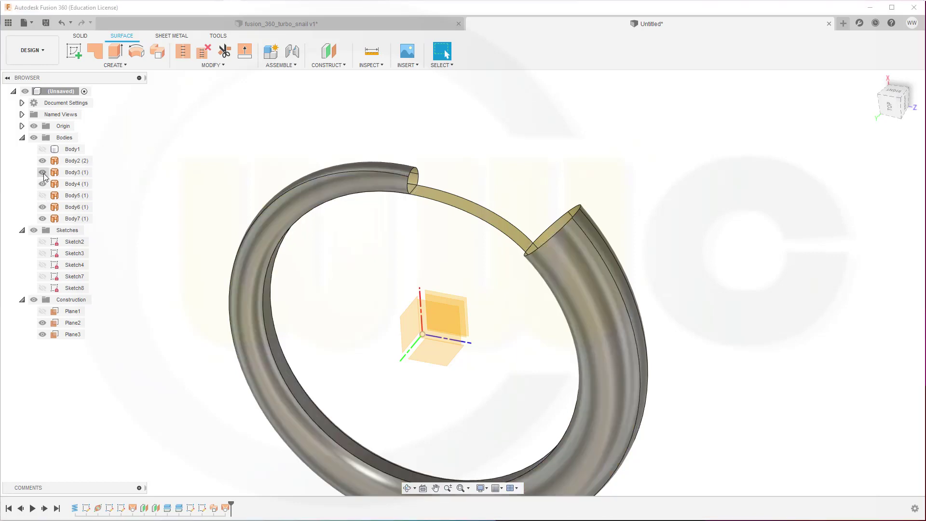
middle_click_drag(240, 235, 246, 198, "shift")
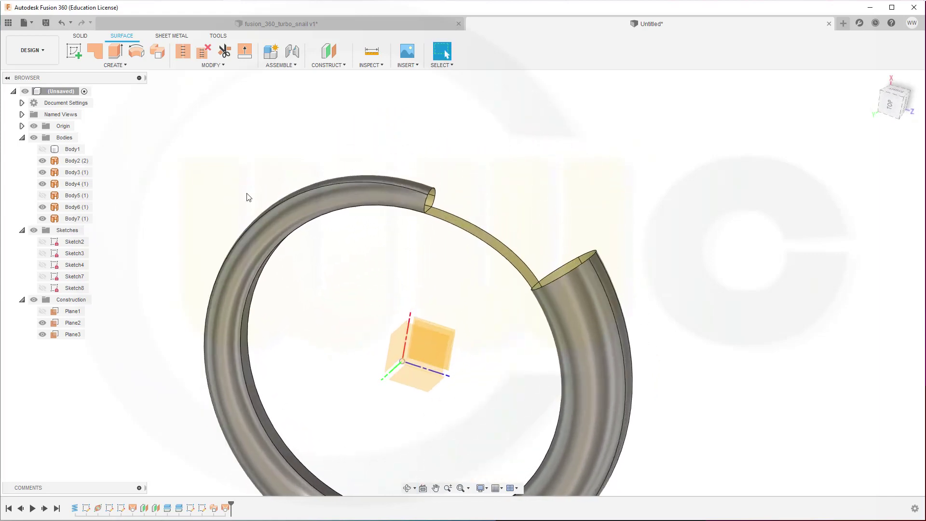
- Stitch tube surfaces Body2, Body3 and Body4 into a single surface body, Body8
left_click(183, 52)
left_click(355, 193)
left_click(354, 190)
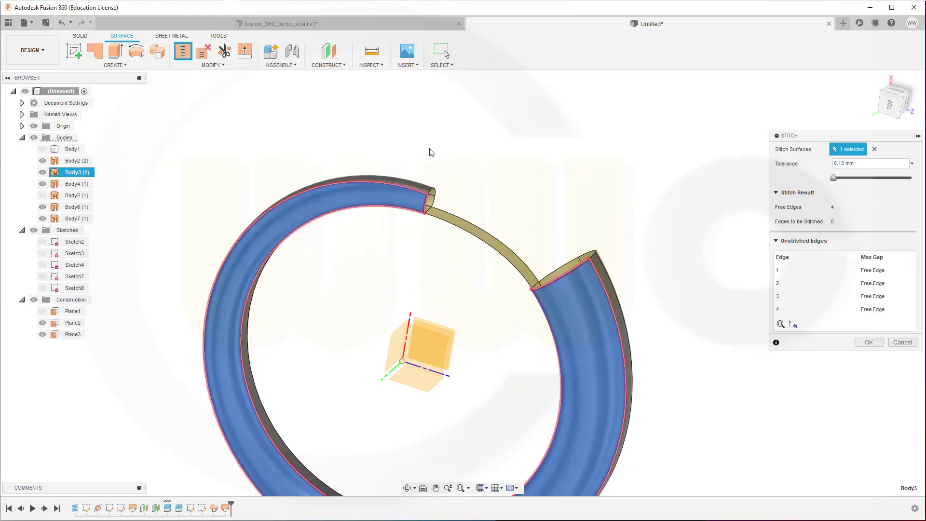
middle_click_drag(431, 152, 395, 192, "shift")
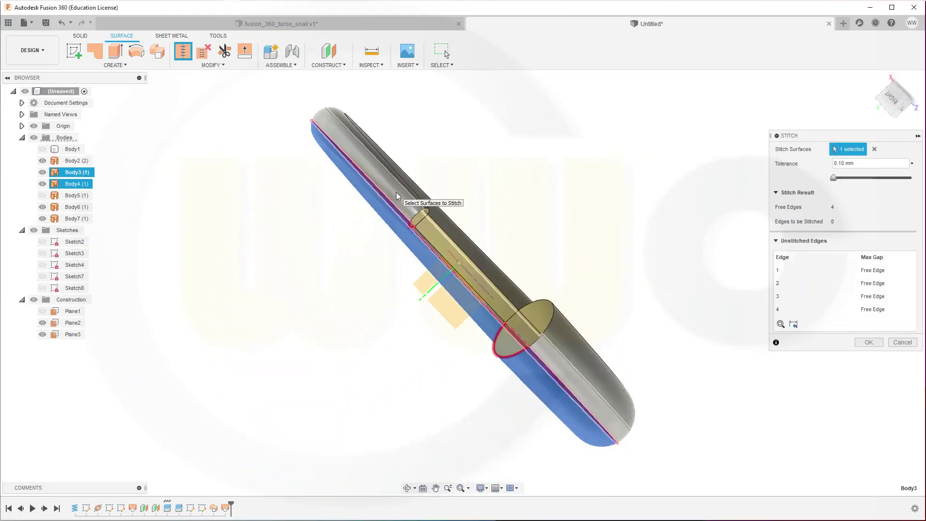
left_click(396, 193)
middle_click_drag(475, 189, 440, 201, "shift")
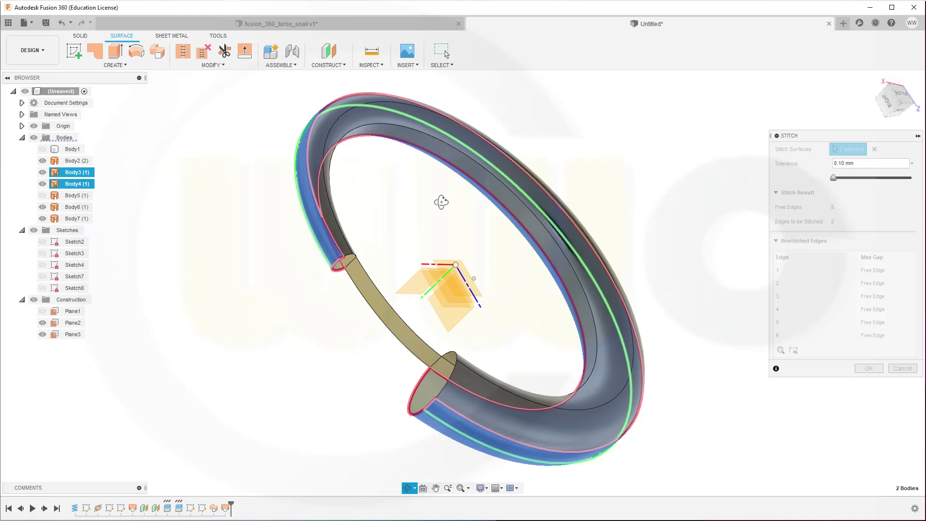
left_click(375, 121)
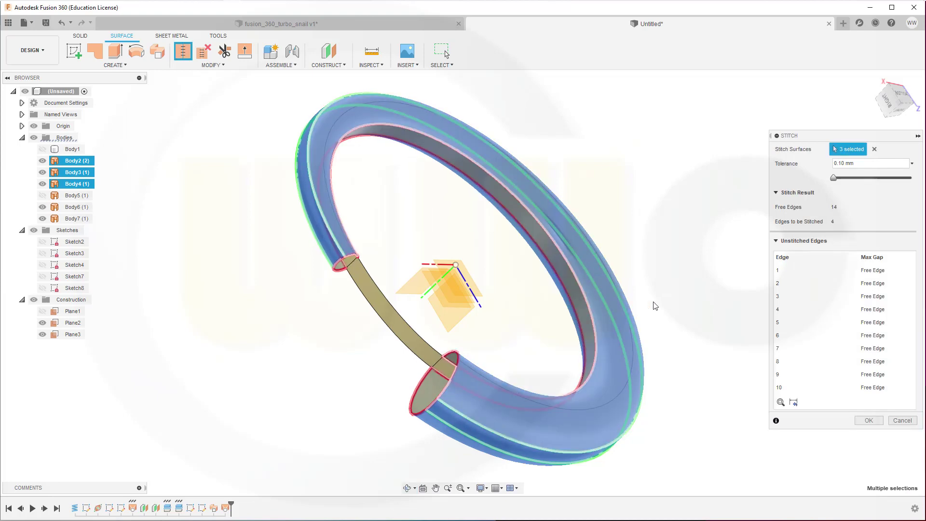
left_click(867, 421)
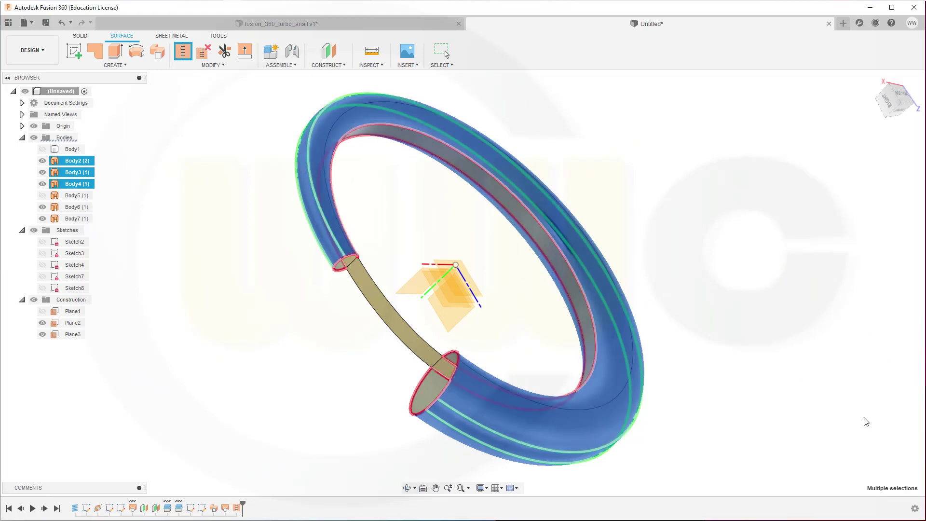
left_click(494, 291)
middle_click_drag(494, 291, 445, 195, "shift")
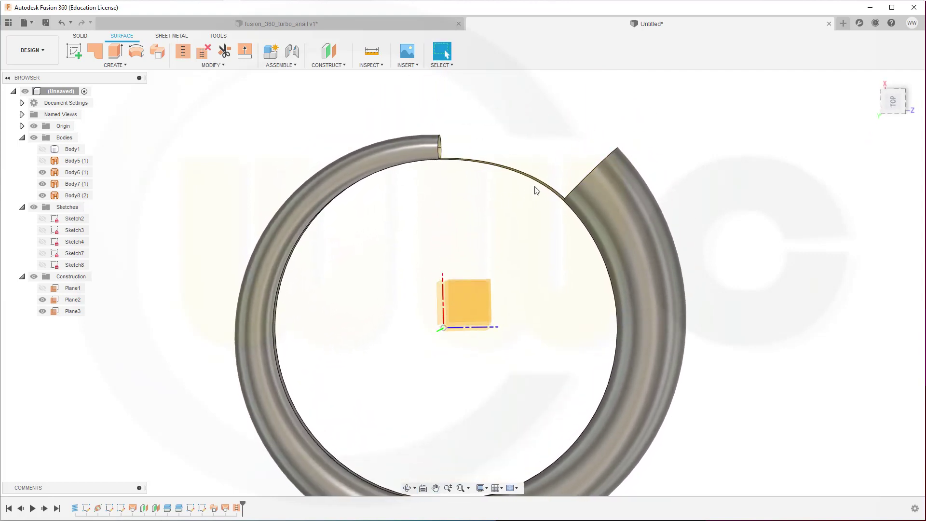
- Hide construction planes Plane2 and Plane3 and bring up the Construct menu
left_click_drag(453, 207, 421, 186)
key("Escape")
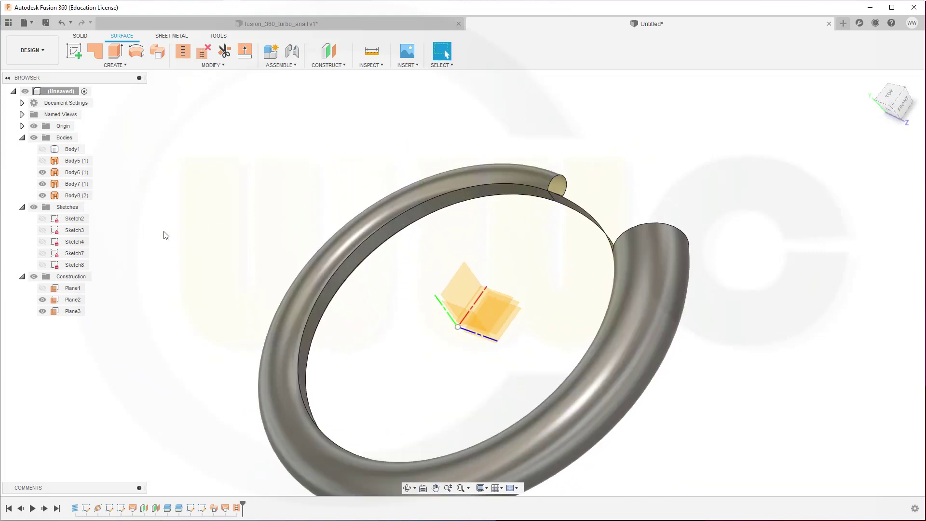
left_click(42, 299)
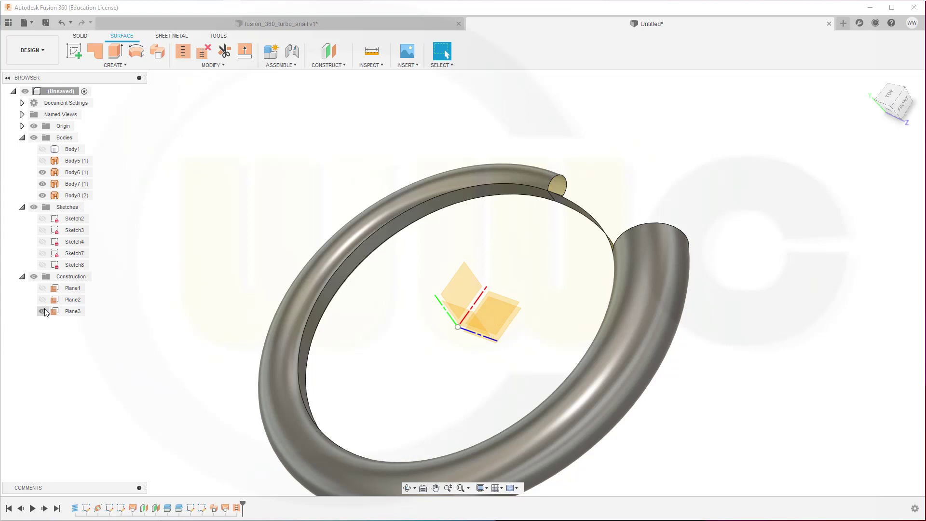
left_click(42, 311)
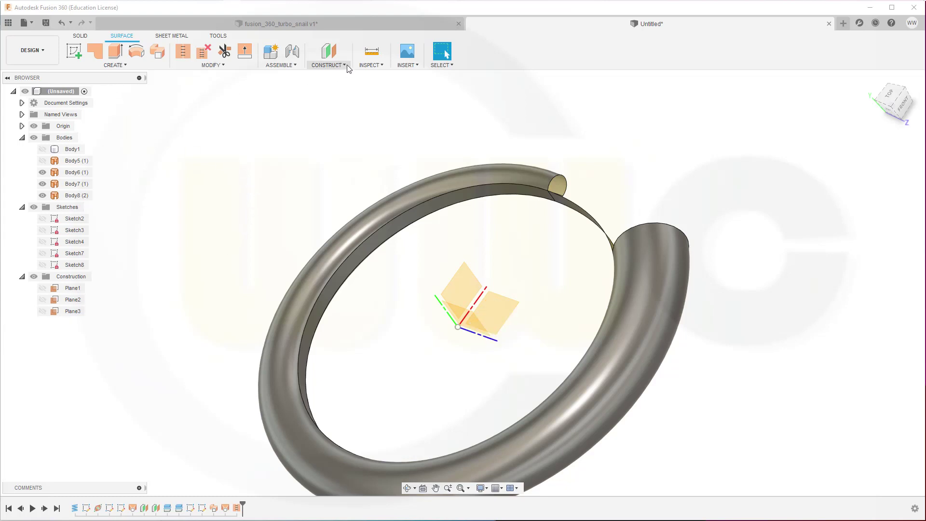
left_click(329, 65)
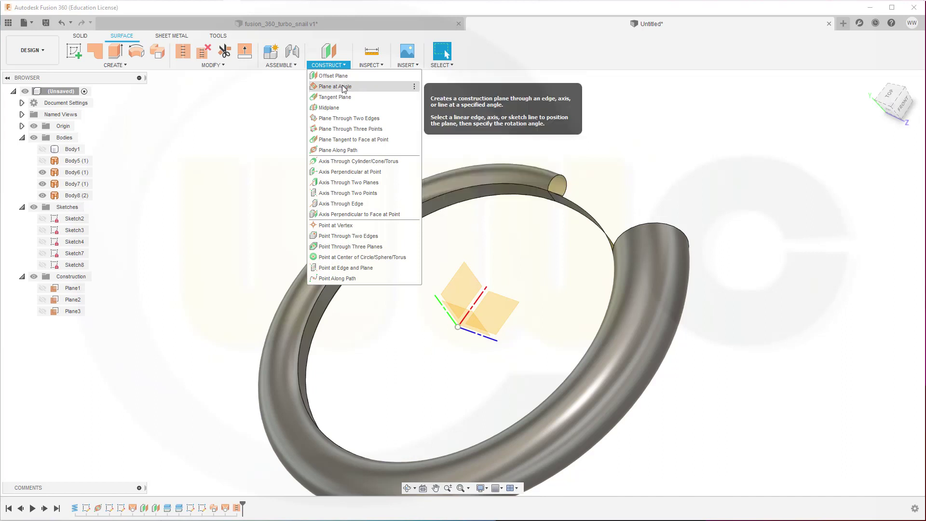
- Create Plane4, a plane at a 45° angle about the Y axis
left_click(344, 86)
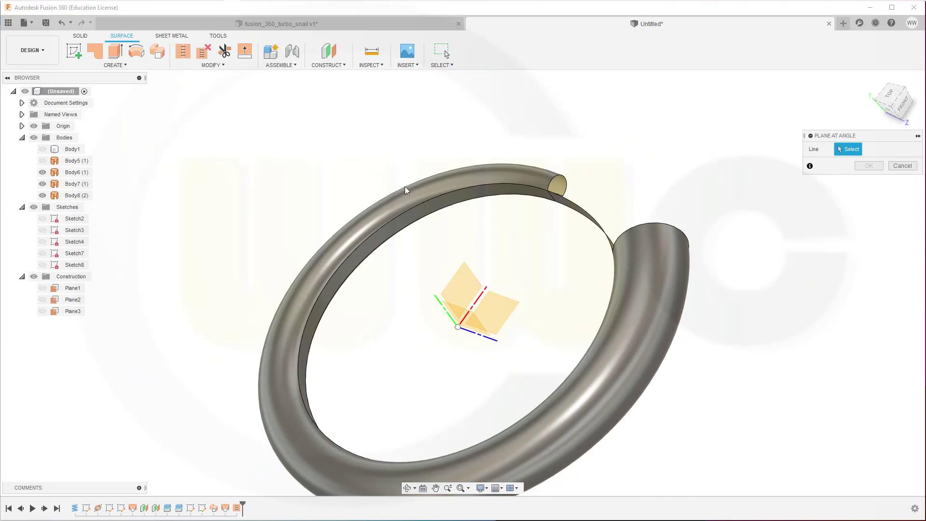
left_click(446, 312)
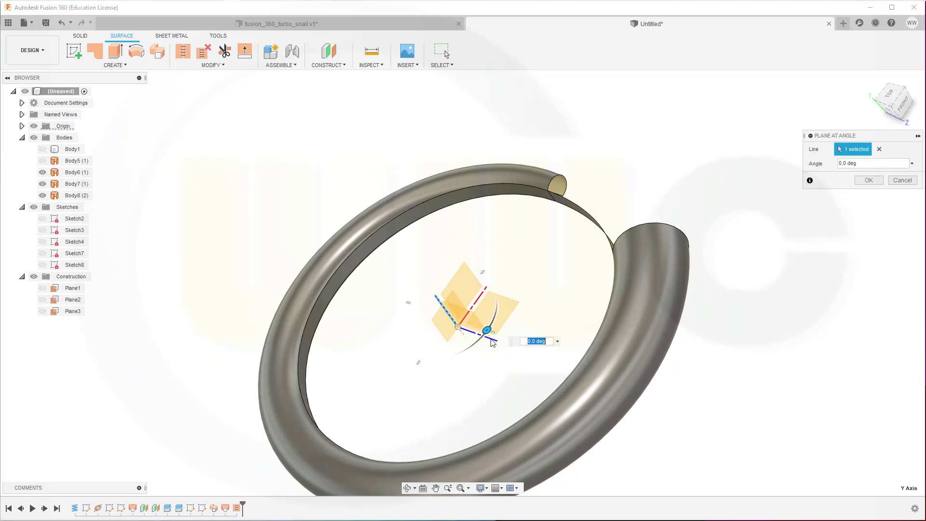
left_click_drag(486, 330, 508, 307)
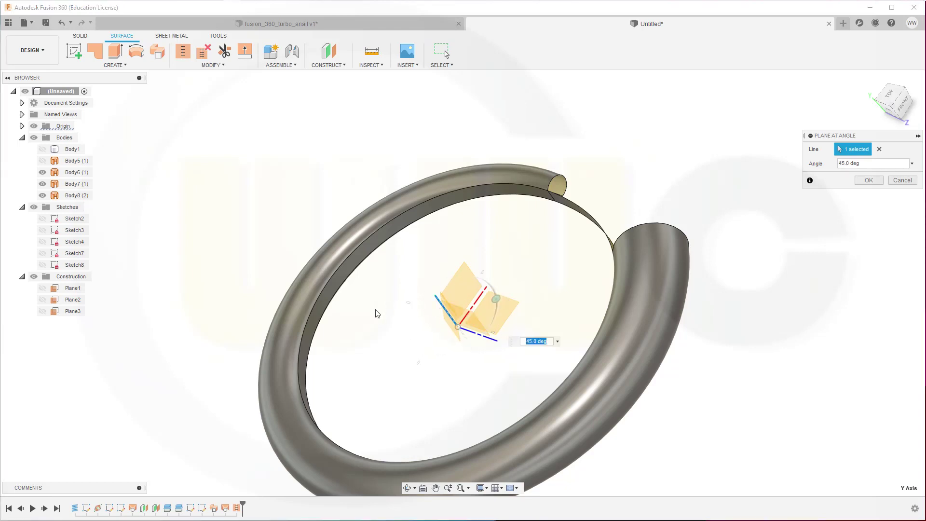
middle_click_drag(375, 314, 472, 309, "shift")
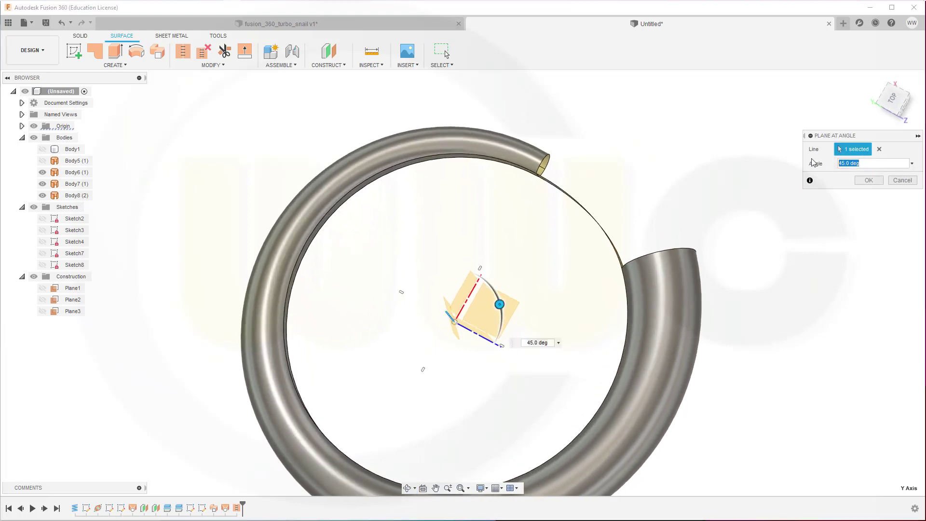
key("Return")
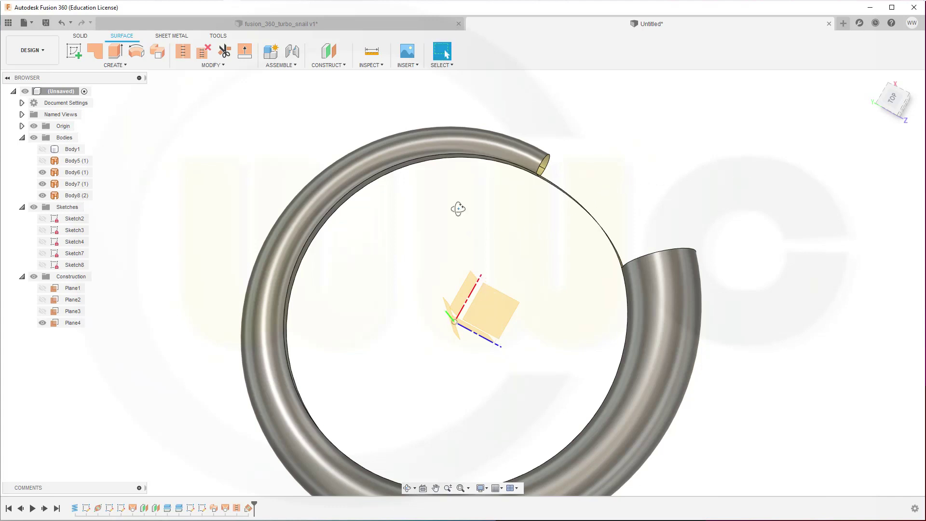
middle_click_drag(459, 206, 435, 221, "shift")
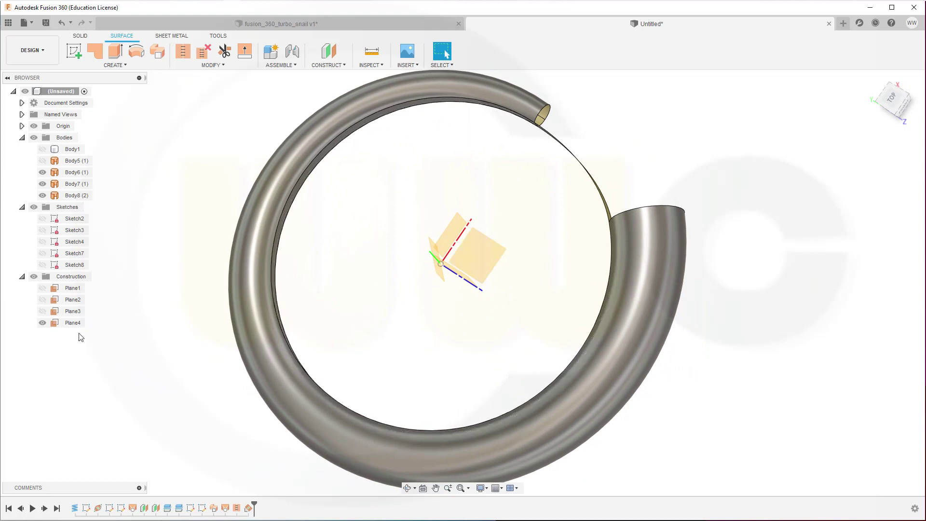
left_click(50, 323)
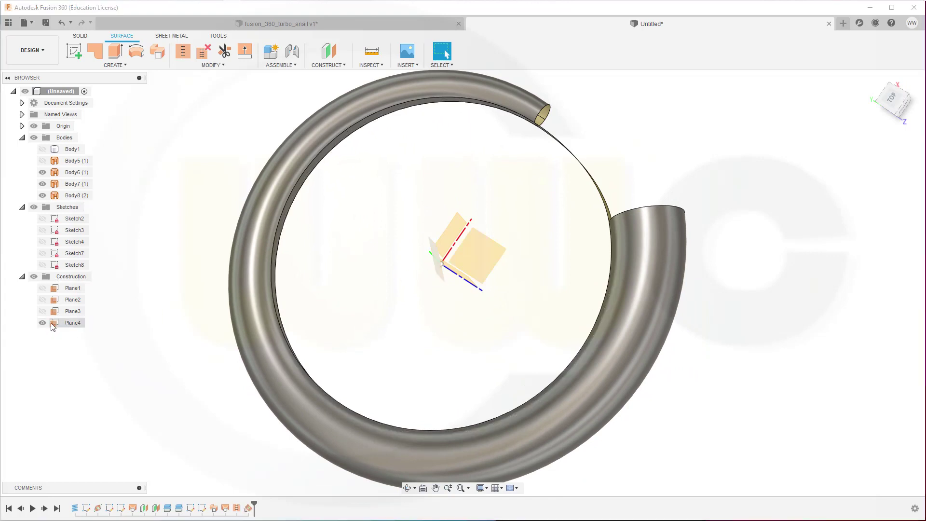
- Edit Plane4's feature so its angle about the Y axis becomes -43 degrees
left_click(61, 322)
right_click(69, 323)
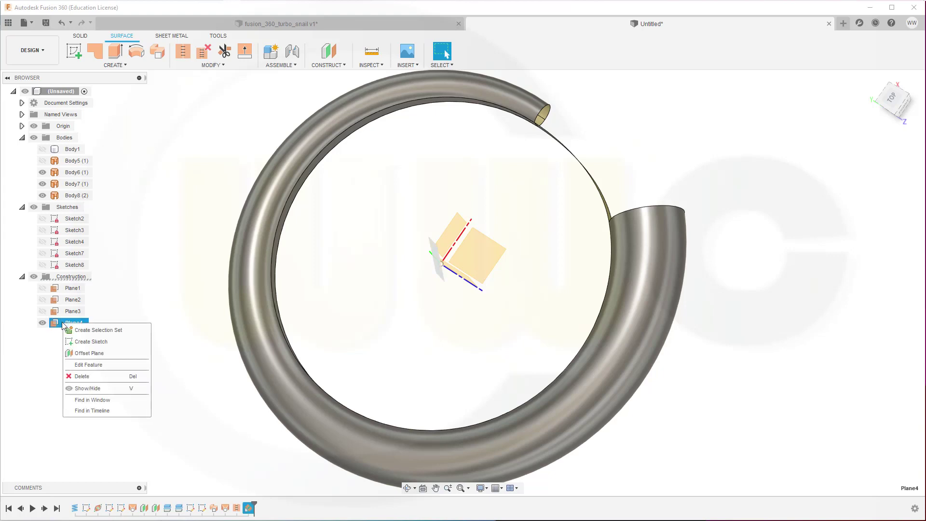
left_click(88, 365)
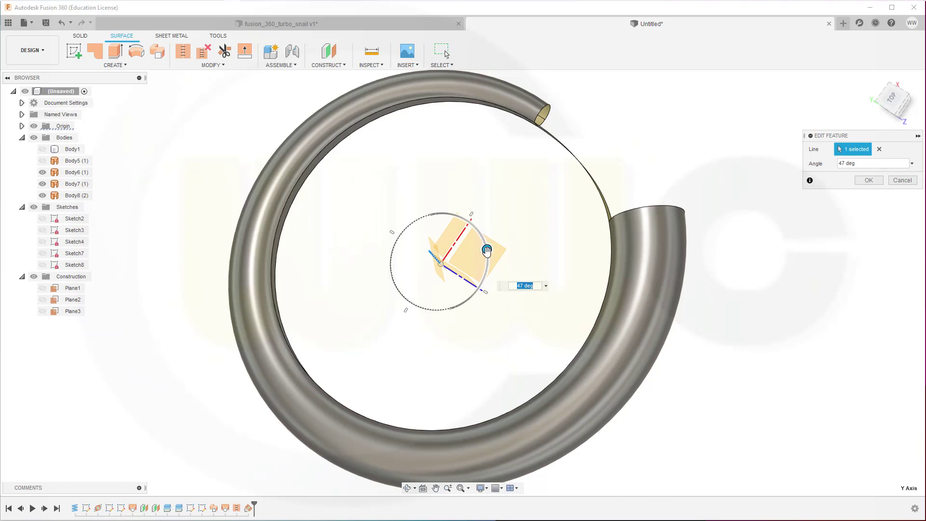
left_click_drag(487, 250, 447, 299)
left_click(874, 164)
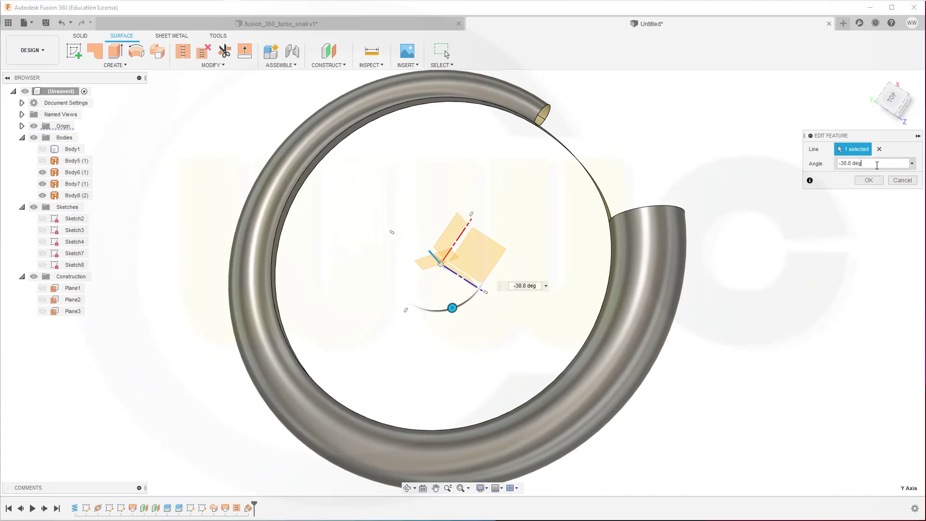
type("-43")
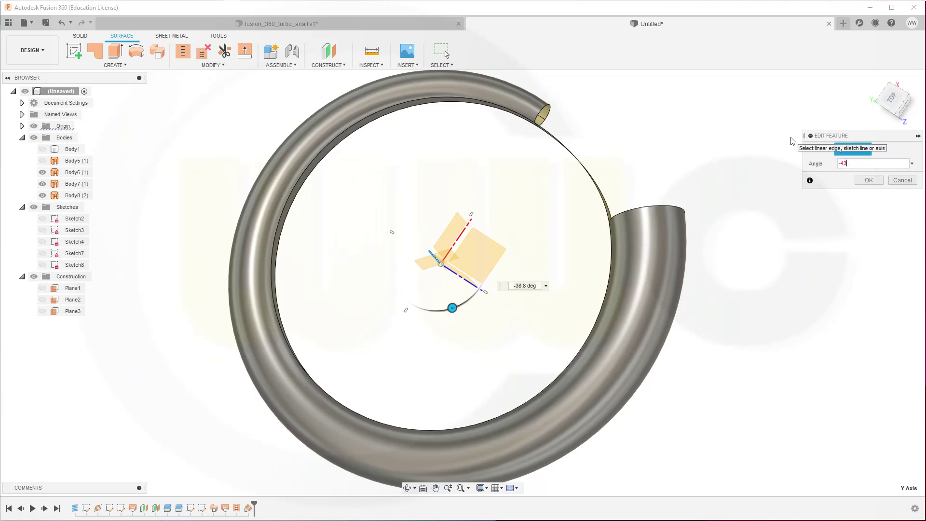
key("Return")
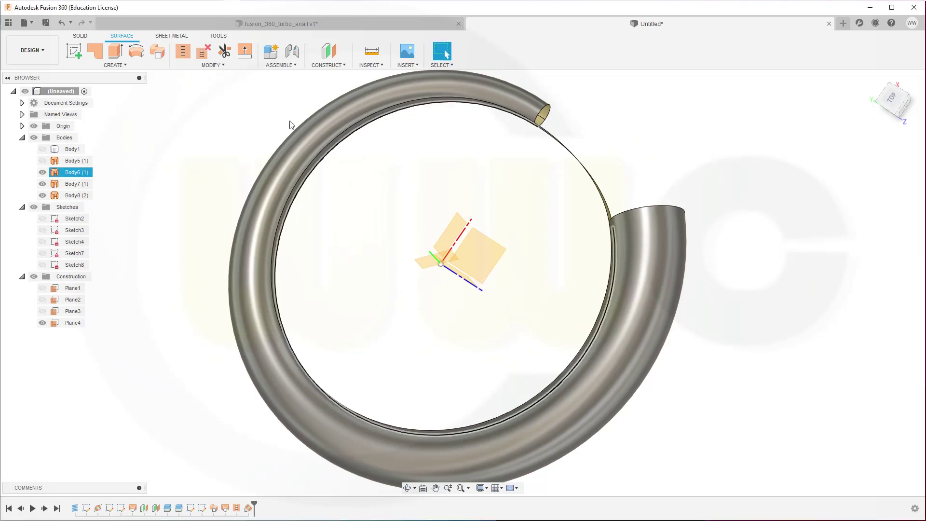
- Split the thin strip body at Plane4, producing Body9
left_click(226, 66)
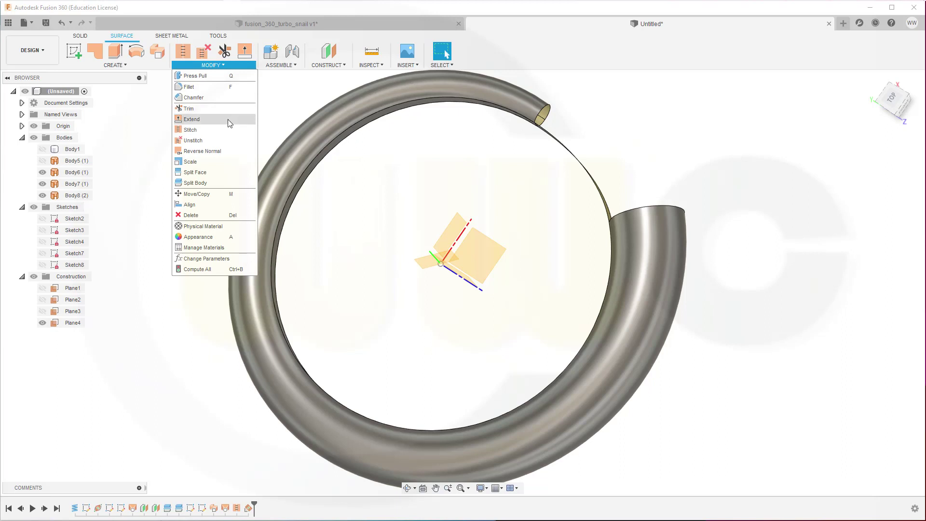
left_click(229, 183)
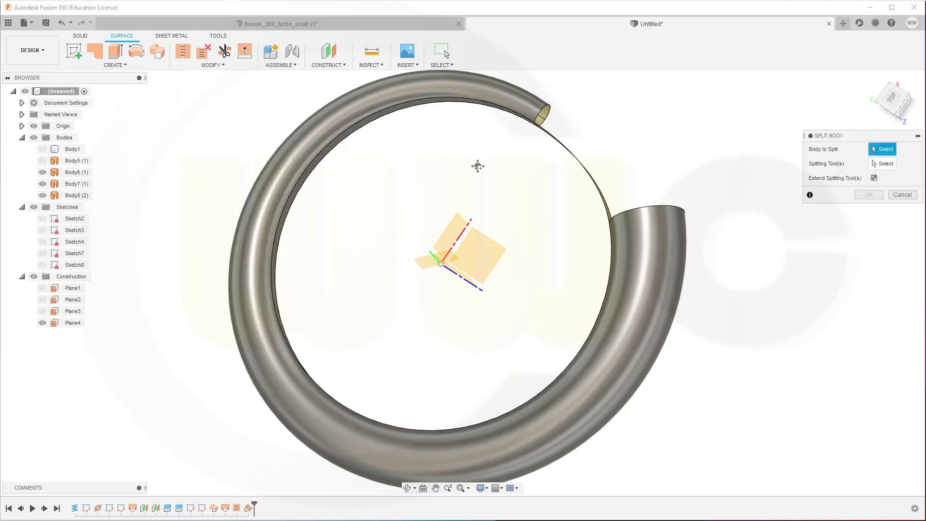
middle_click_drag(478, 165, 503, 195, "shift")
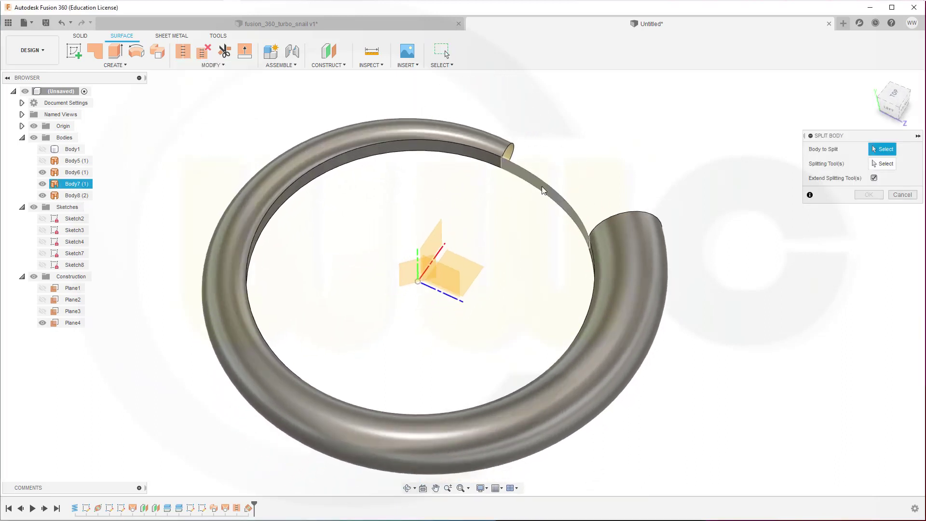
left_click(554, 195)
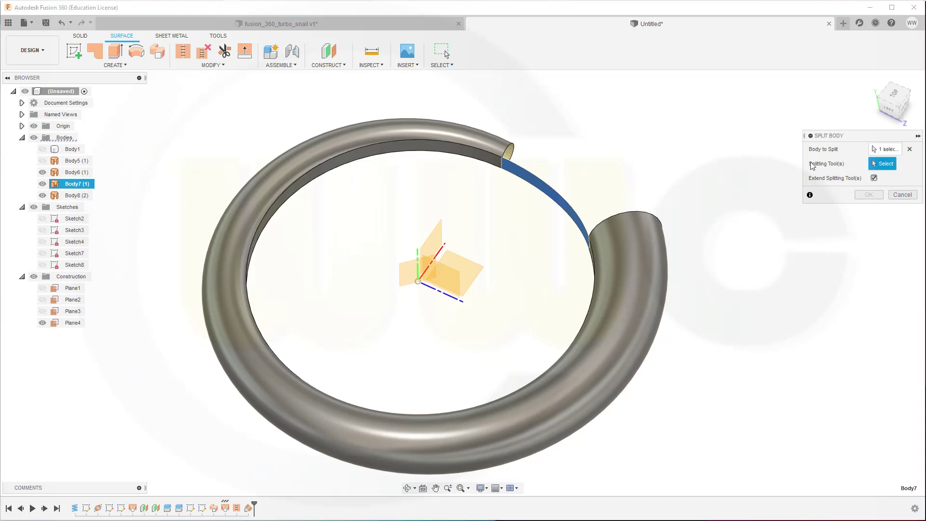
left_click(403, 271)
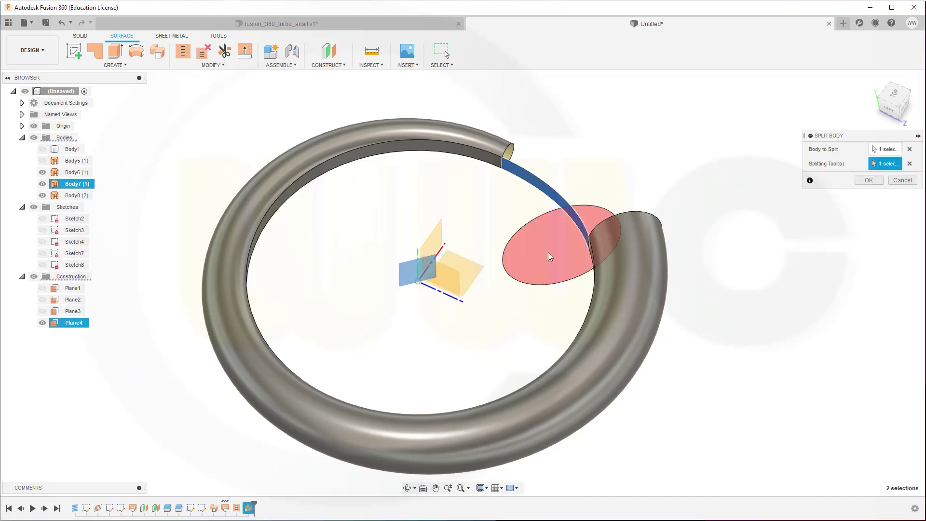
left_click(870, 180)
middle_click_drag(515, 208, 501, 255, "shift")
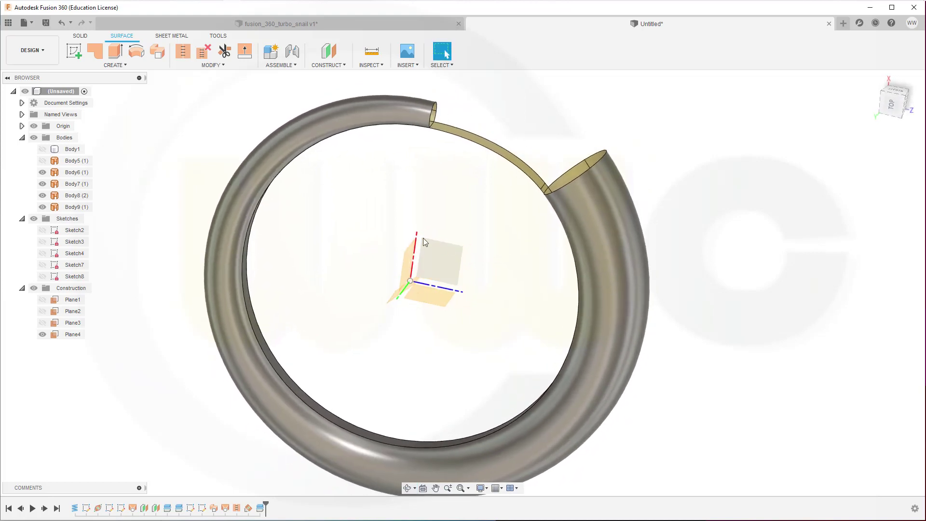
- Hide the thin ring Body7, keeping Body8 and Body9 visible
left_click(43, 207)
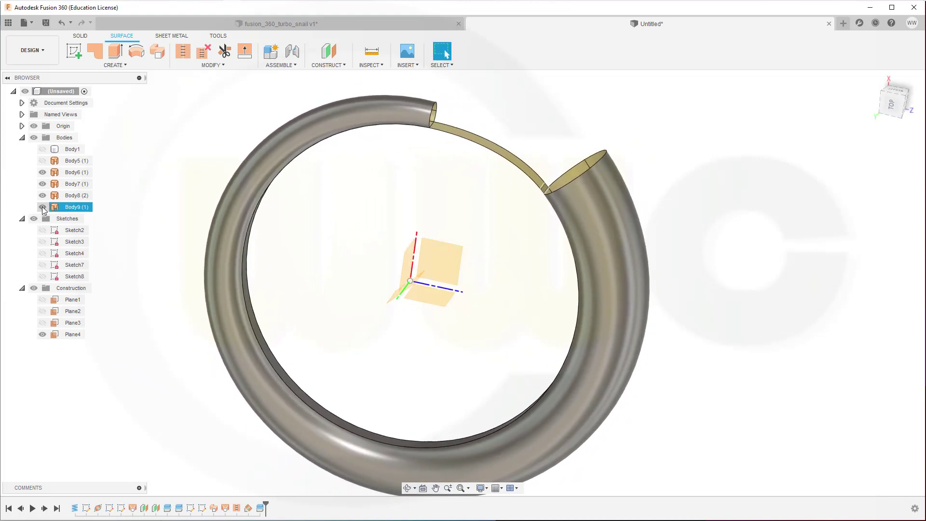
left_click(42, 206)
left_click(43, 196)
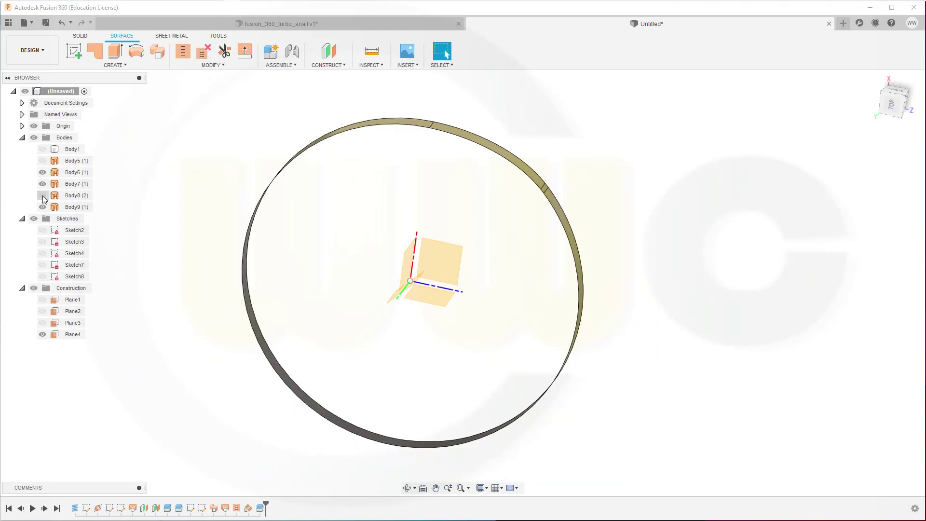
left_click(42, 196)
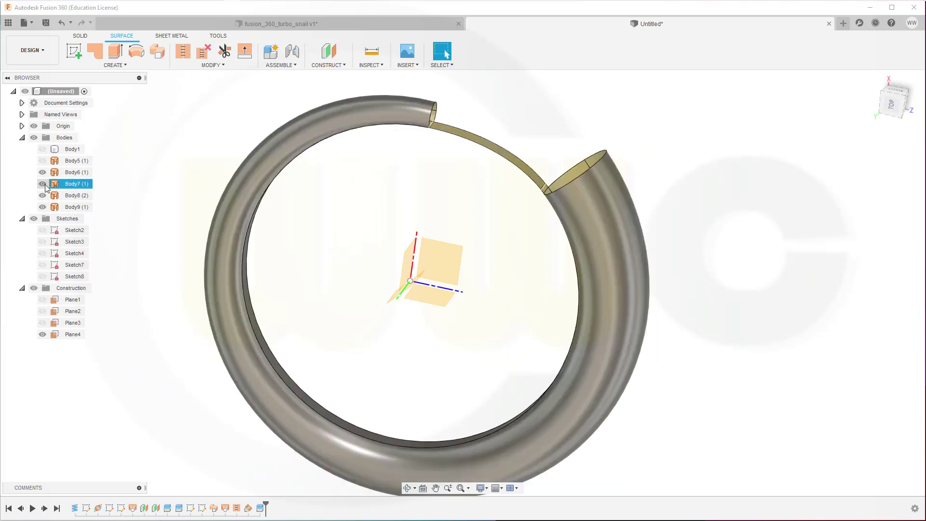
left_click(43, 184)
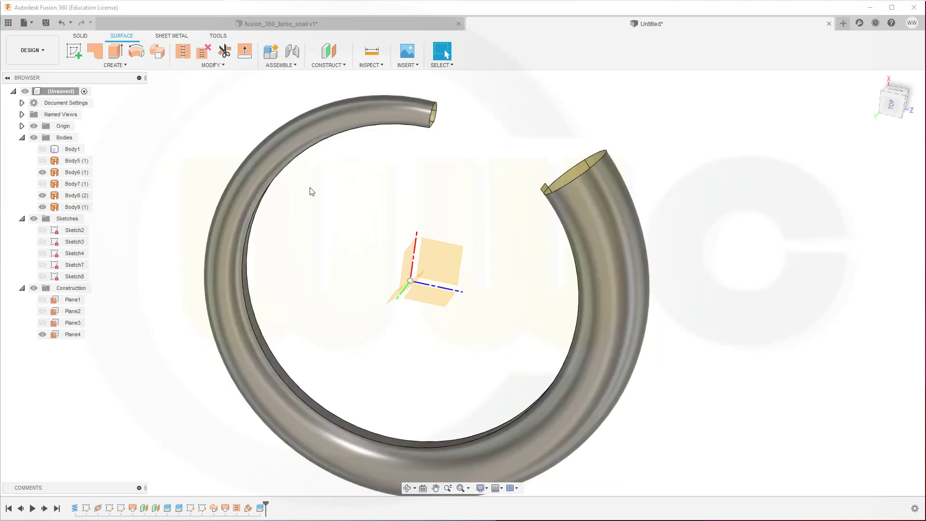
middle_click_drag(310, 190, 307, 212)
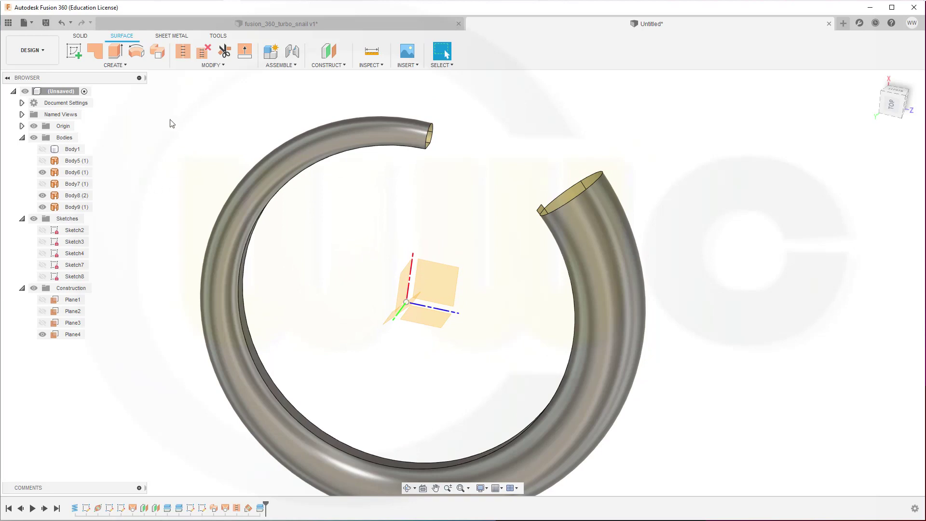
- Start a surface loft between the two tube ends with both profiles set to Tangent (G1)
left_click(129, 65)
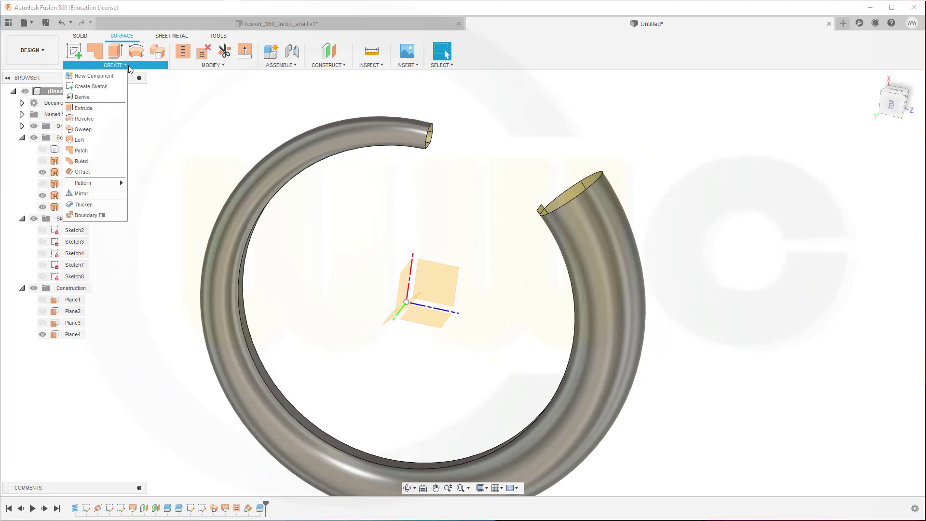
left_click(92, 138)
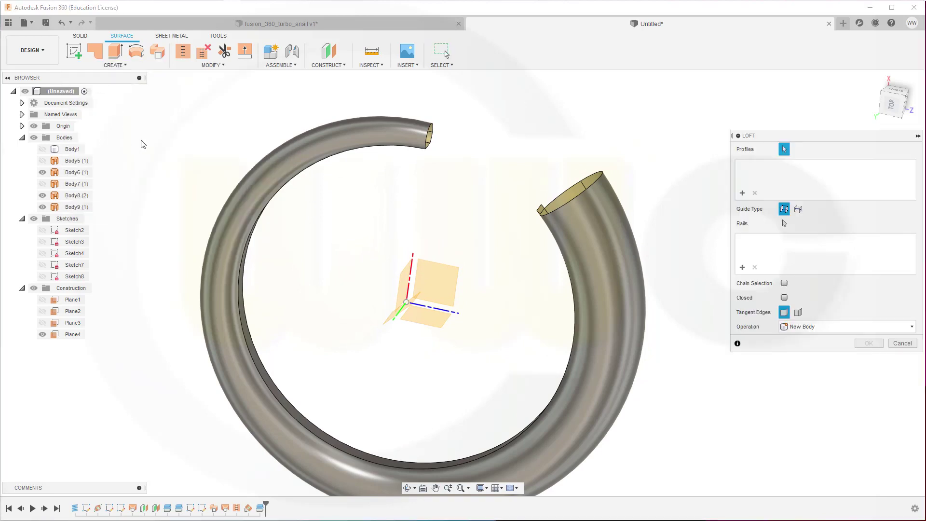
scroll(479, 151, "up", 3)
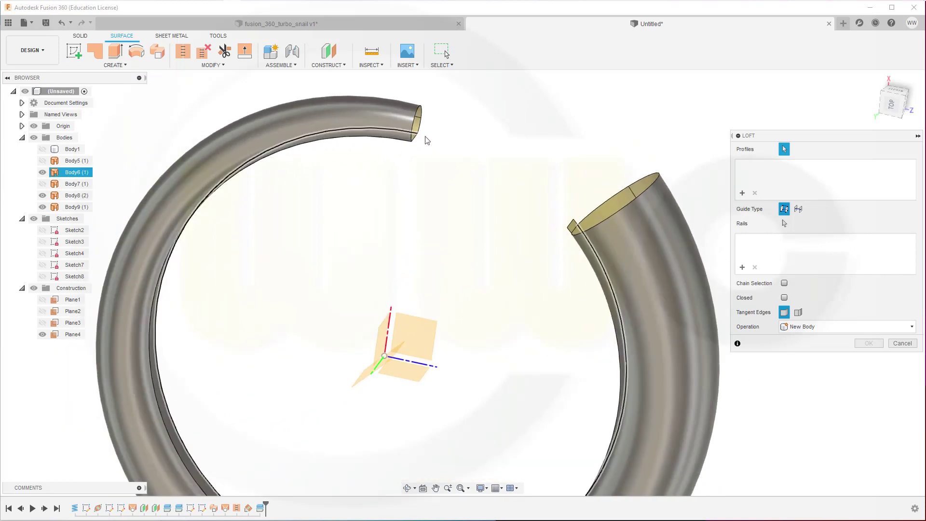
scroll(434, 127, "up", 3)
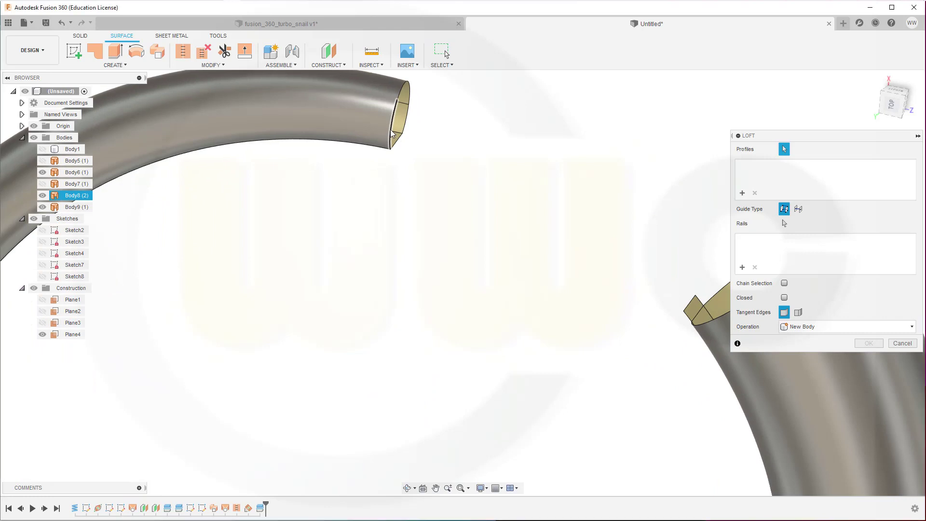
left_click(404, 94)
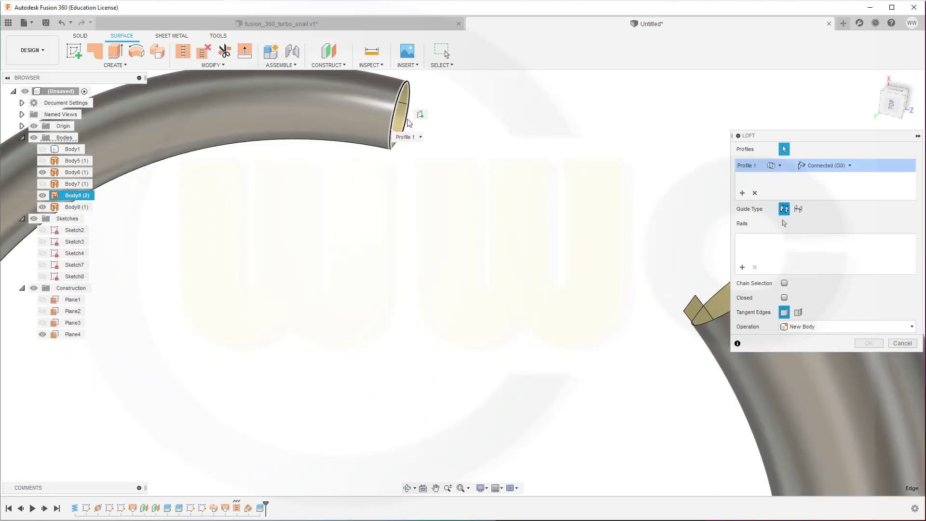
left_click(741, 192)
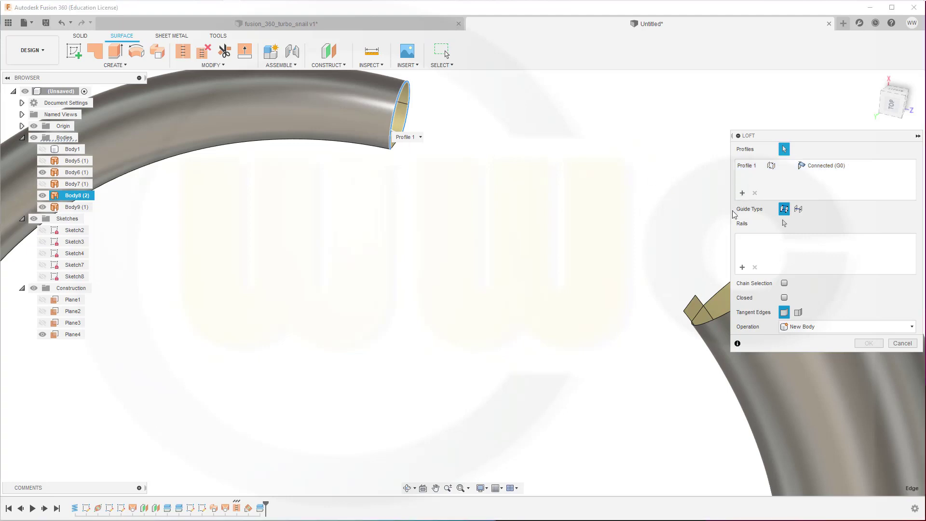
left_click(691, 308)
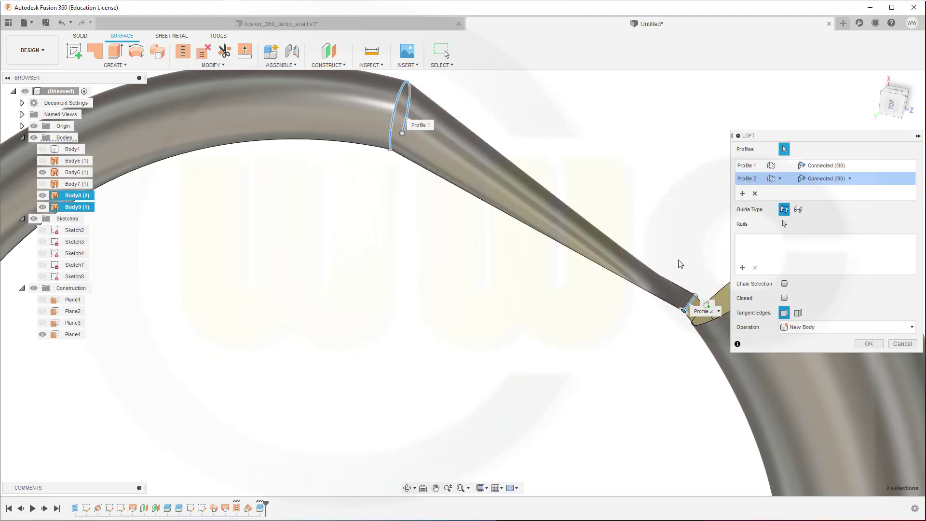
left_click(849, 166)
left_click(824, 189)
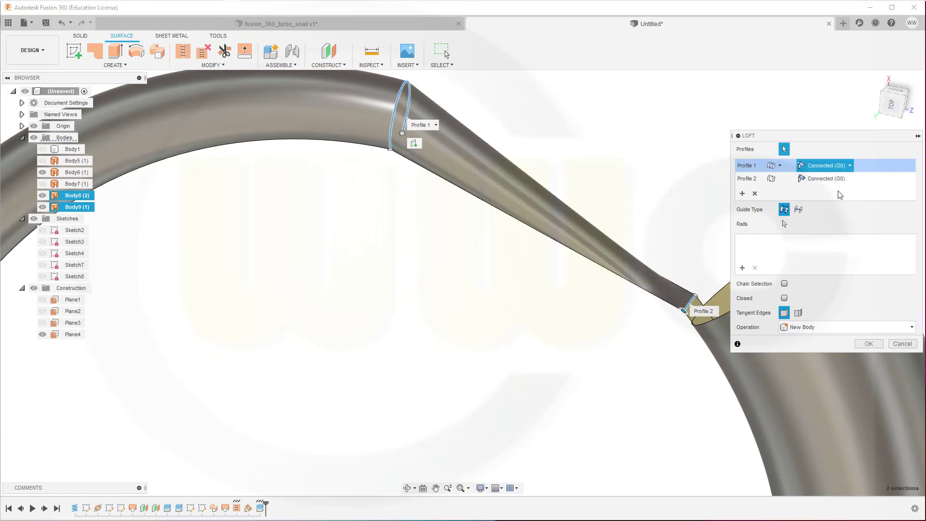
left_click(854, 181)
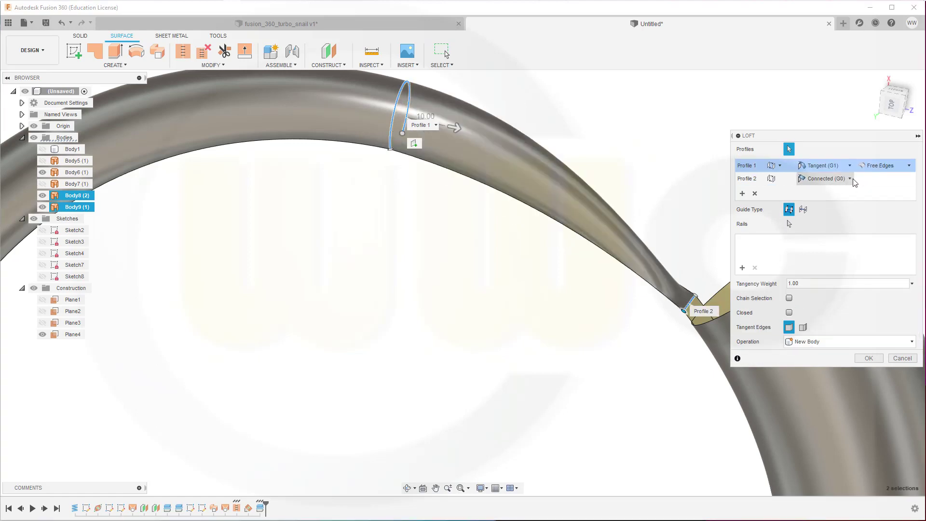
left_click(850, 178)
left_click(844, 203)
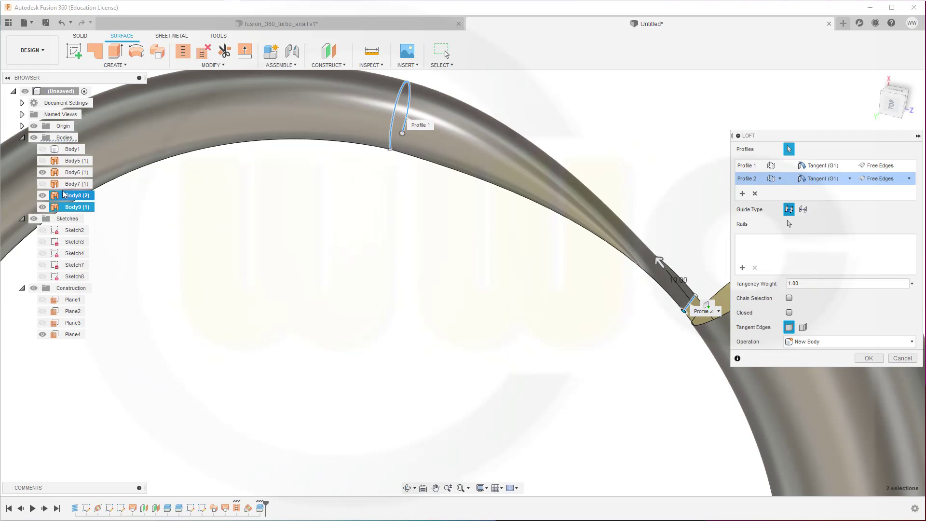
- Add the lower and upper tube side edges as rails and complete the loft as Body10
middle_click_drag(376, 224, 262, 178, "shift")
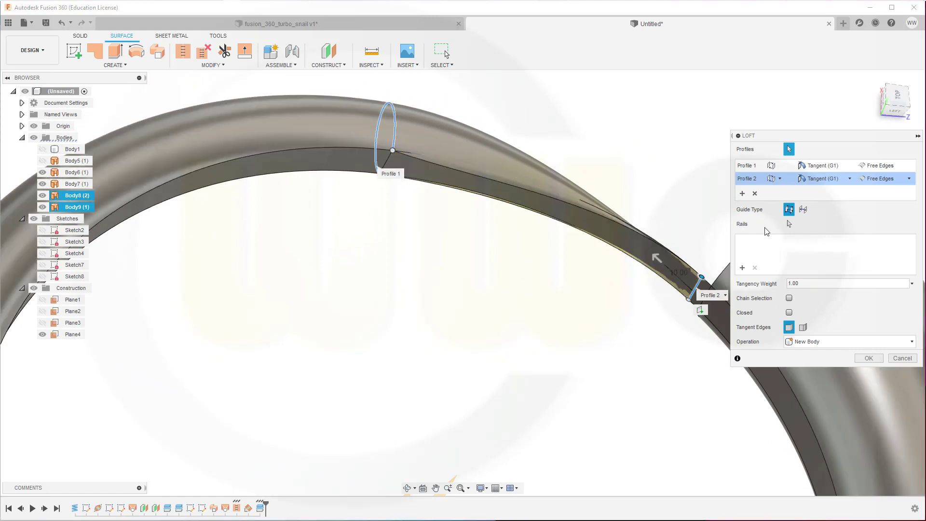
left_click(743, 267)
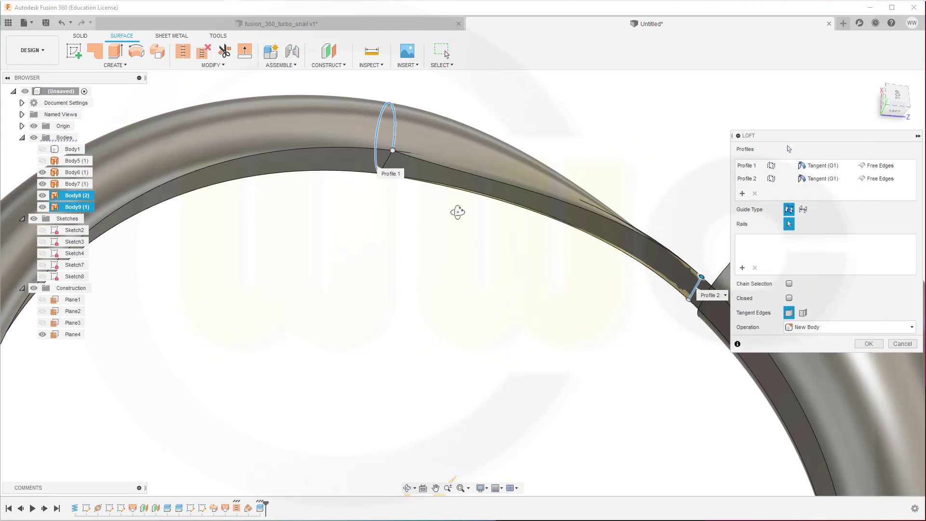
middle_click_drag(456, 208, 459, 195, "shift")
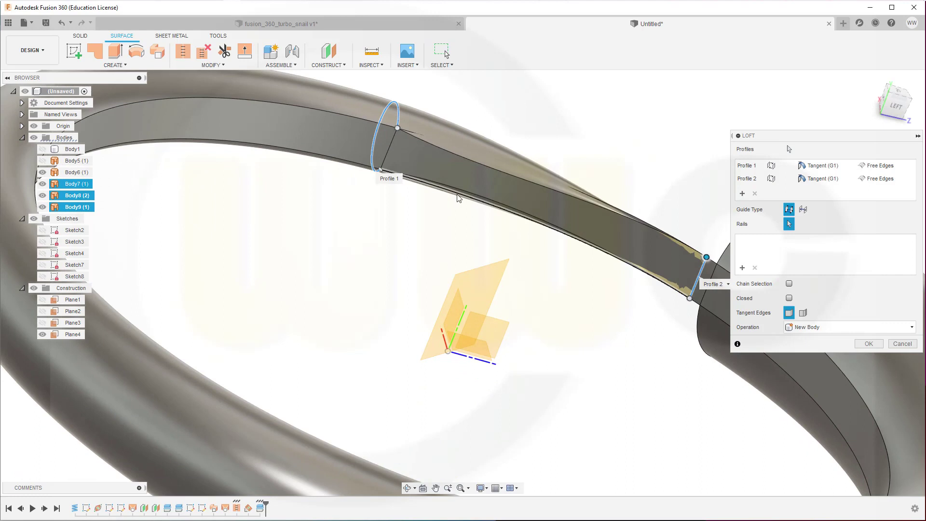
left_click(458, 199)
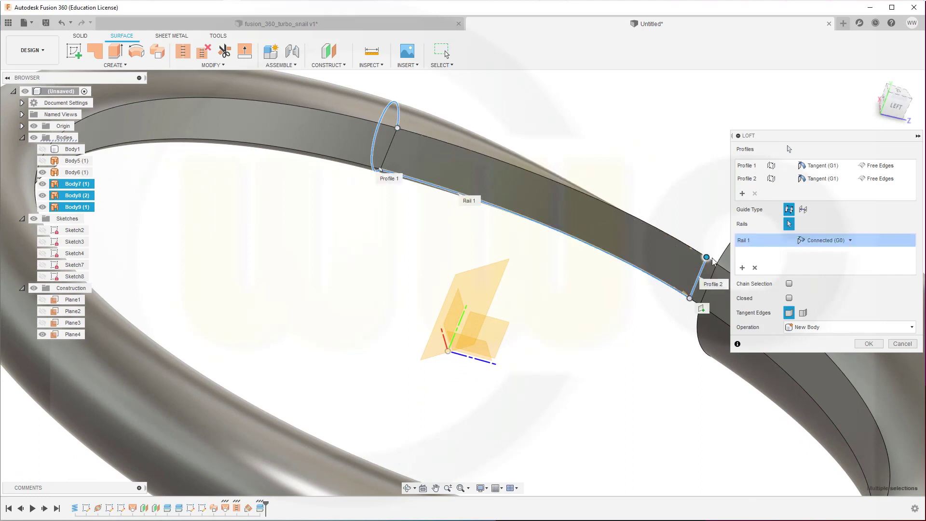
left_click(557, 182)
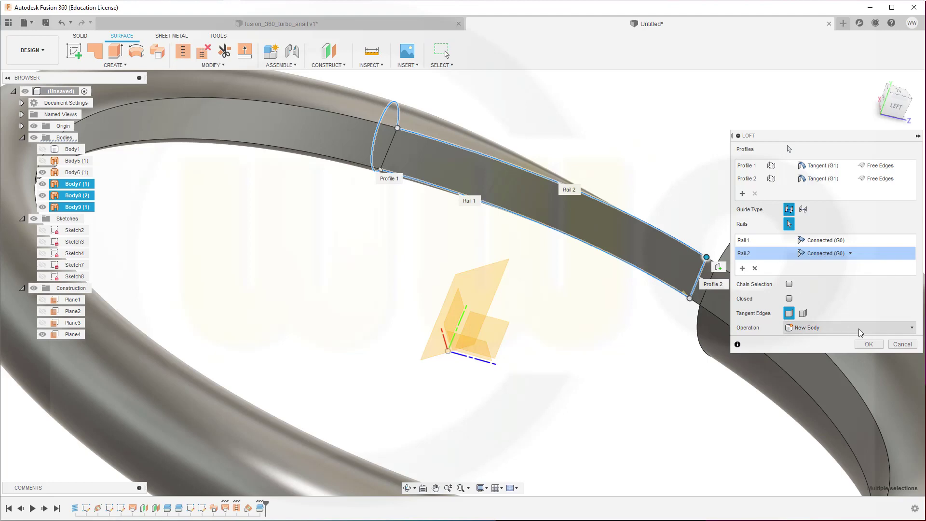
left_click(868, 344)
- Inspect the new lofted face from above with Body7 kept hidden
middle_click_drag(448, 181, 441, 200, "shift")
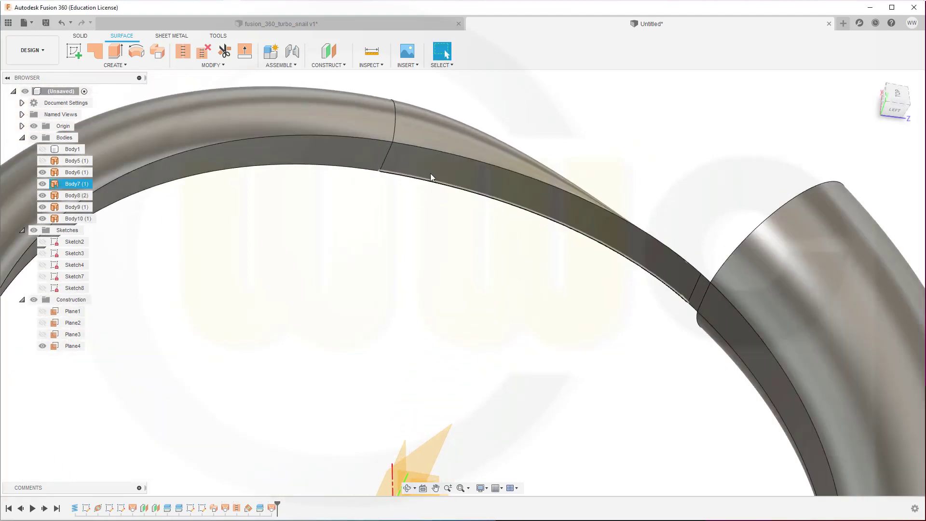
left_click(424, 169)
left_click(42, 183)
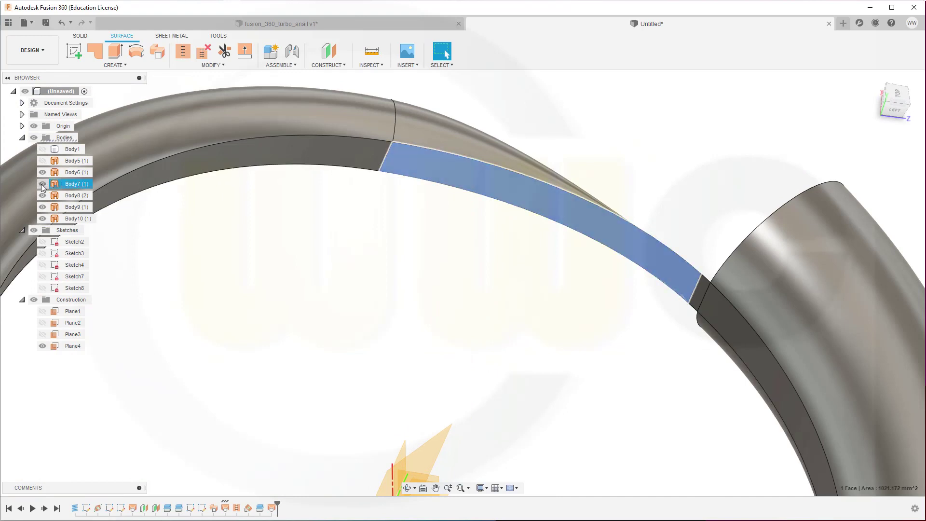
left_click(397, 204)
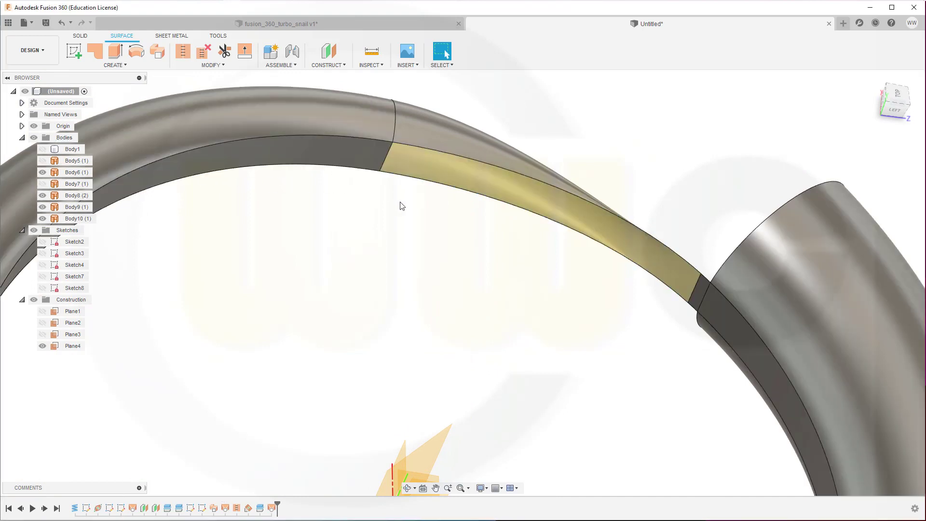
middle_click_drag(399, 205, 458, 340, "shift")
- Start a new sketch on the chosen plane, hiding all bodies and showing Sketch2's large circle
scroll(416, 230, "down", 5)
left_click(73, 51)
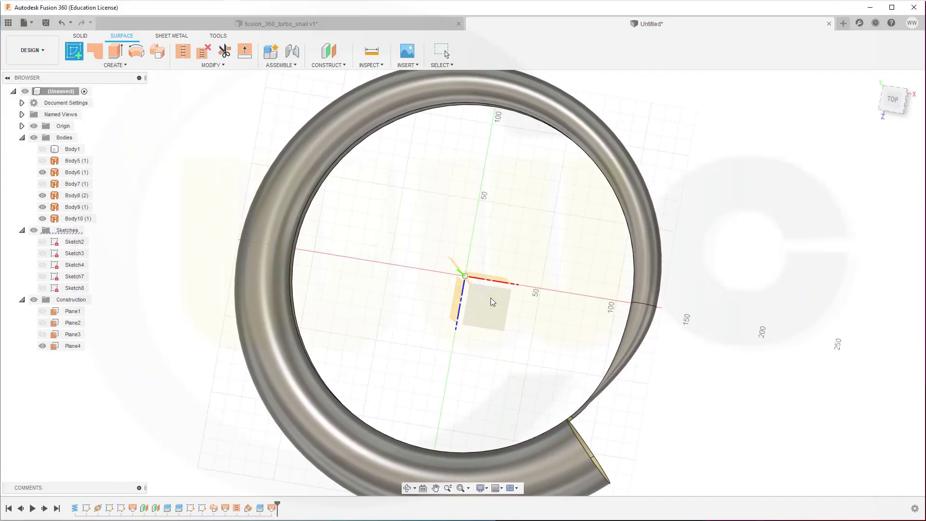
left_click(488, 313)
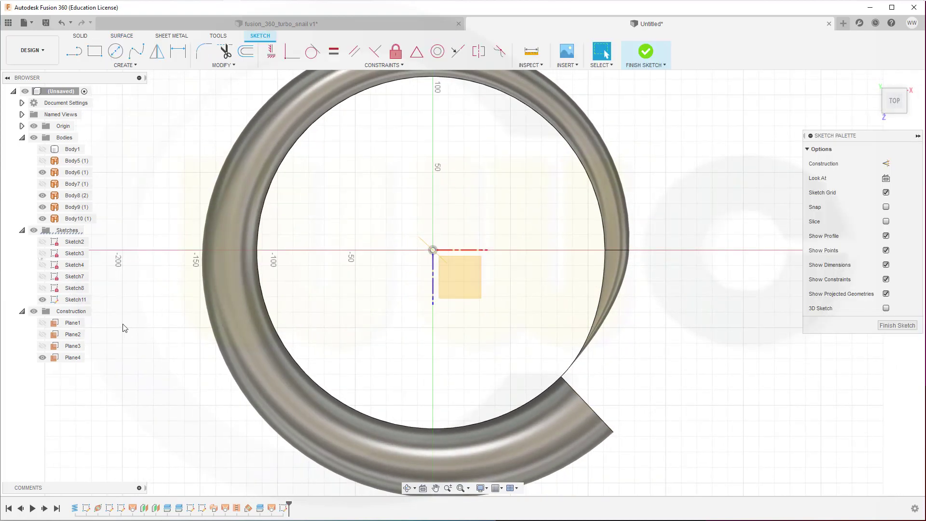
left_click(34, 137)
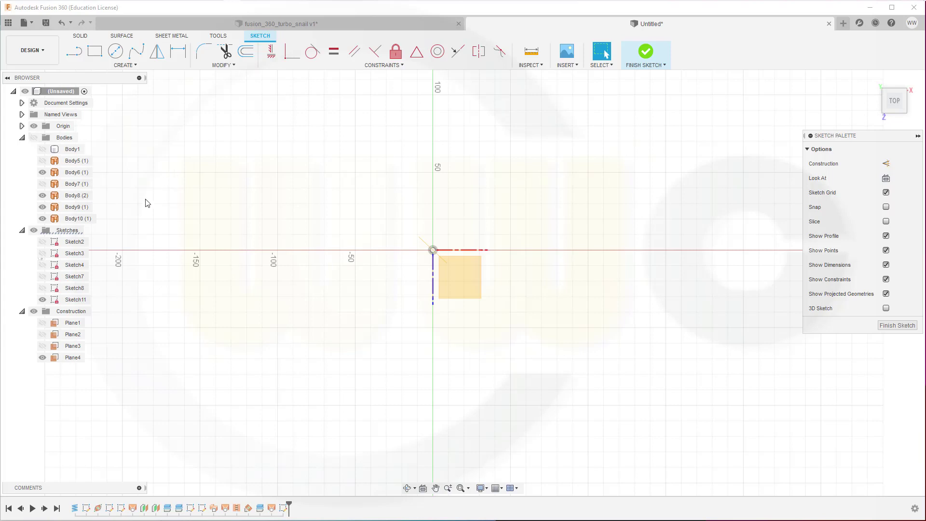
left_click(43, 245)
left_click(42, 242)
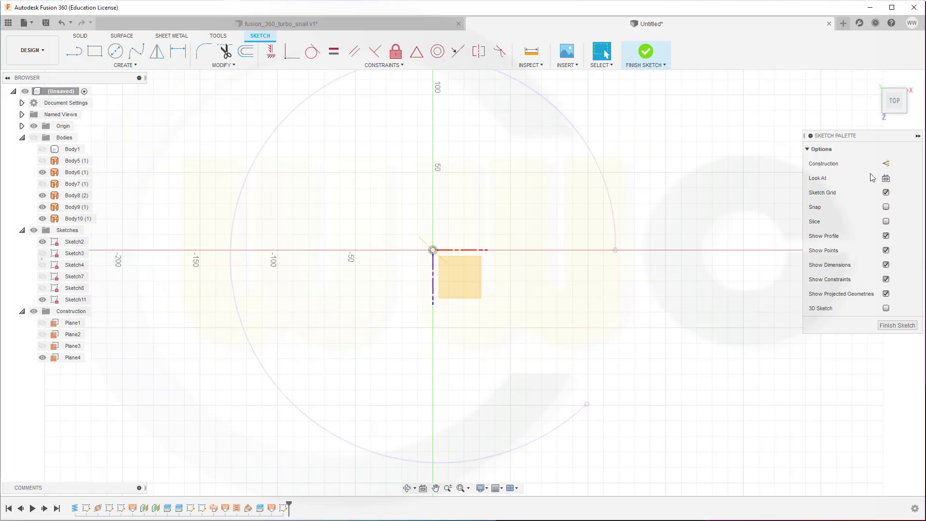
- Project Sketch2's circle spline into the sketch as construction geometry
left_click(886, 164)
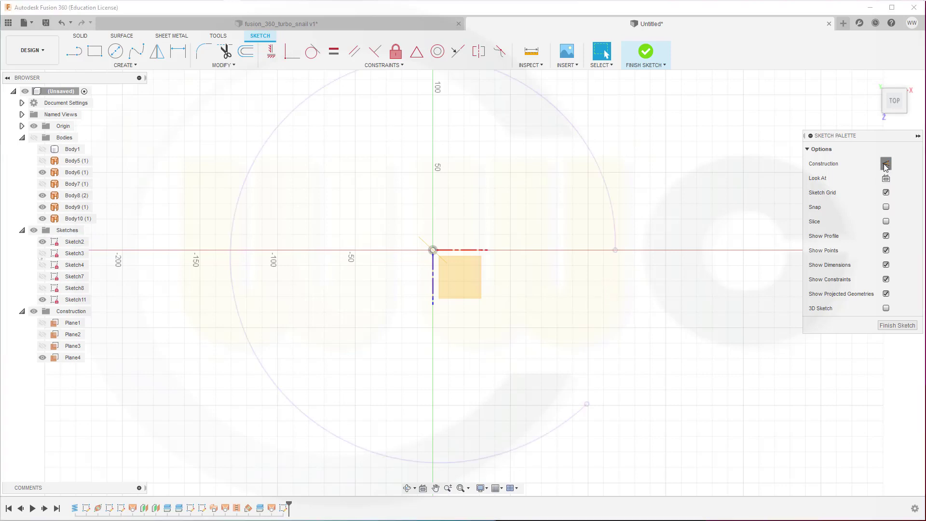
left_click(137, 70)
mouse_move(108, 236)
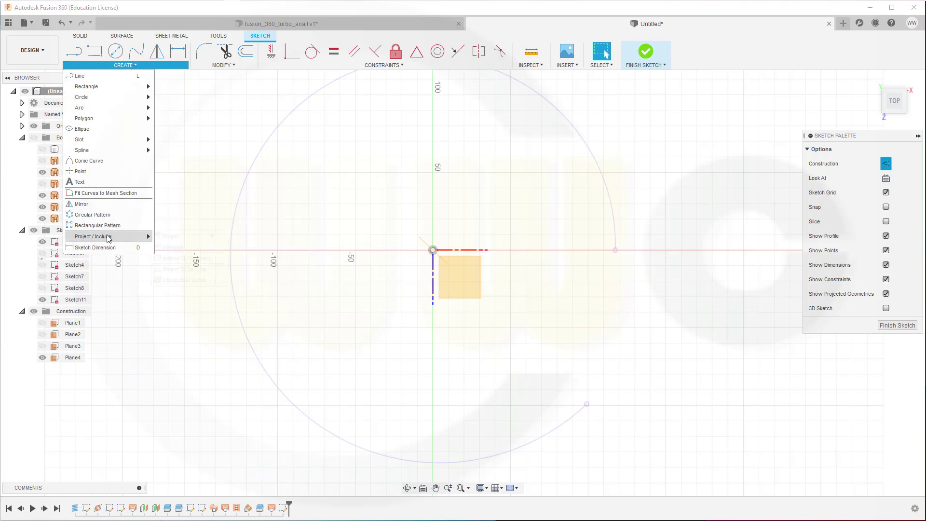
left_click(182, 236)
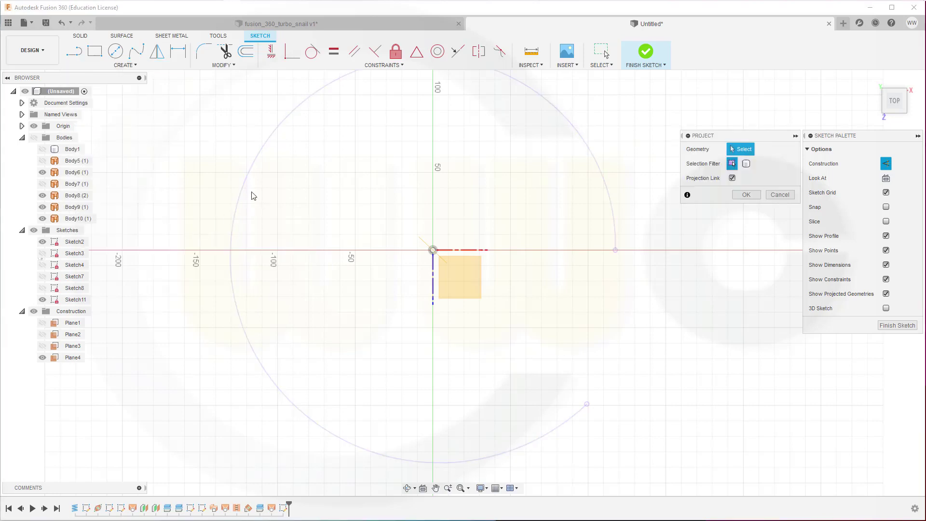
left_click(244, 192)
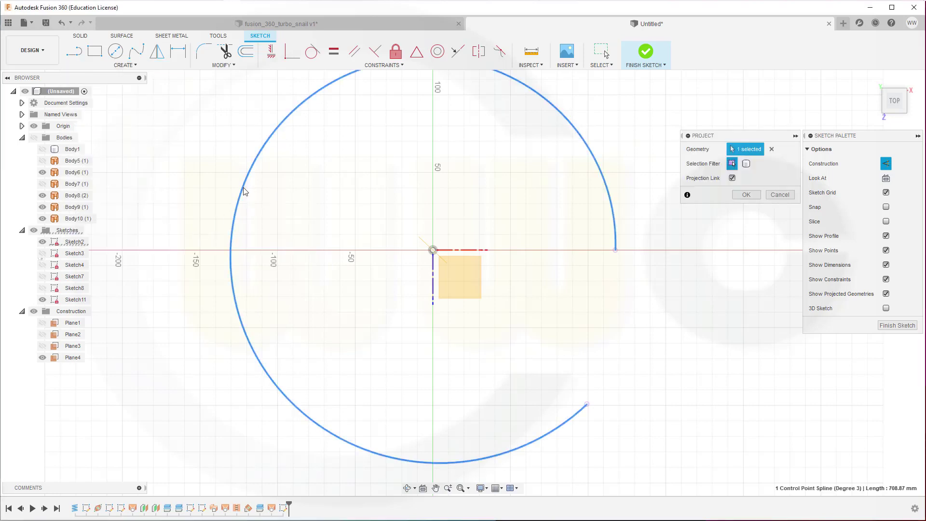
left_click(737, 197)
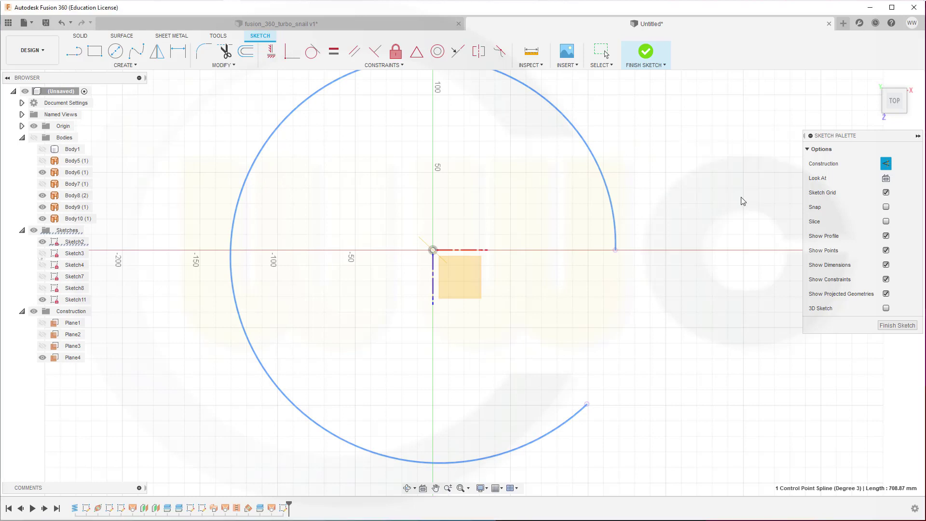
left_click(886, 165)
- Hide Sketch2, draw a tangent arc outward from the spiral's open end, and finish the sketch
left_click(47, 243)
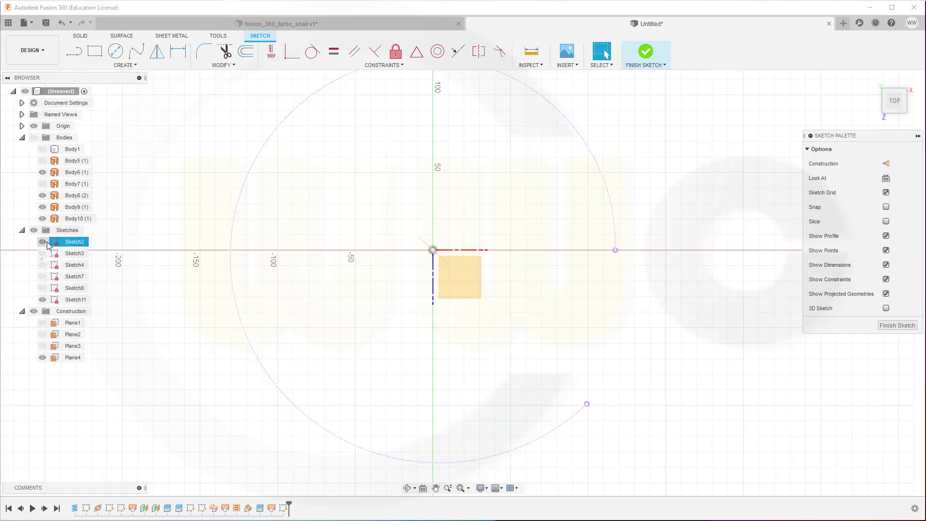
left_click(42, 241)
left_click(135, 65)
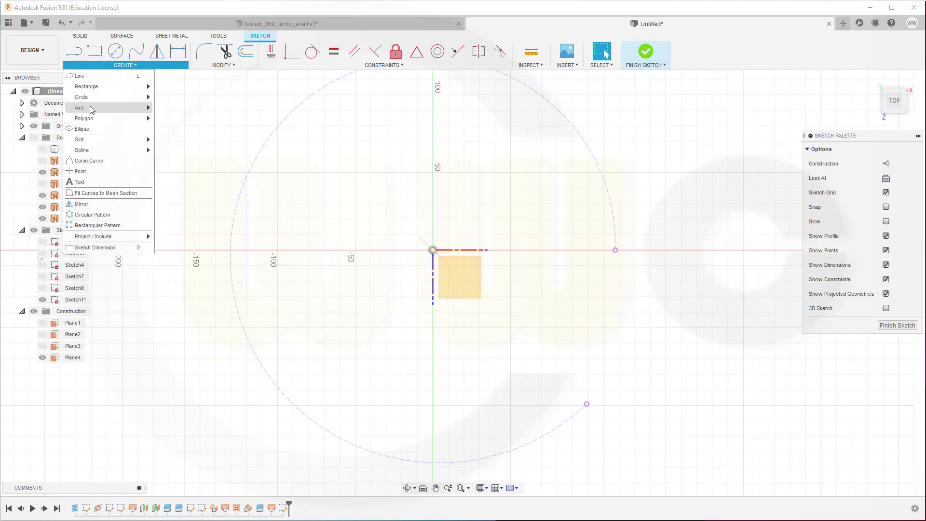
mouse_move(91, 107)
left_click(174, 128)
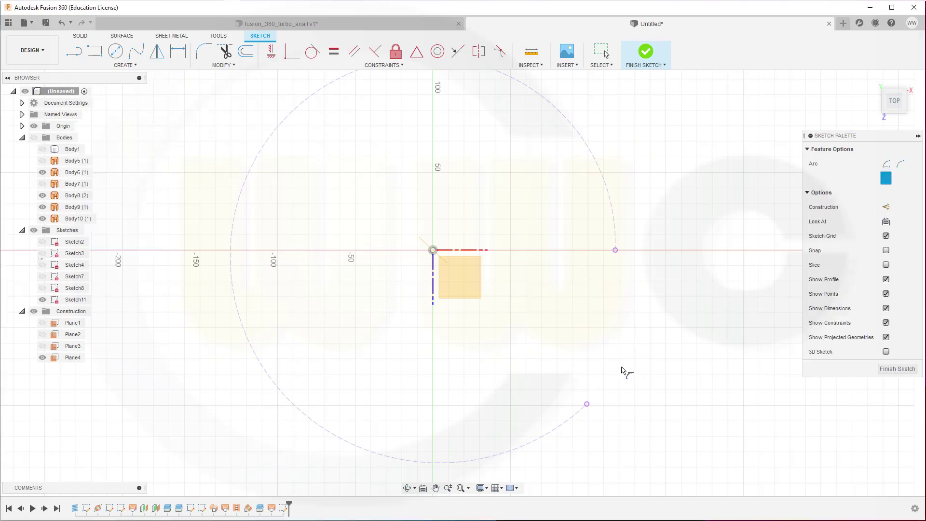
left_click(587, 405)
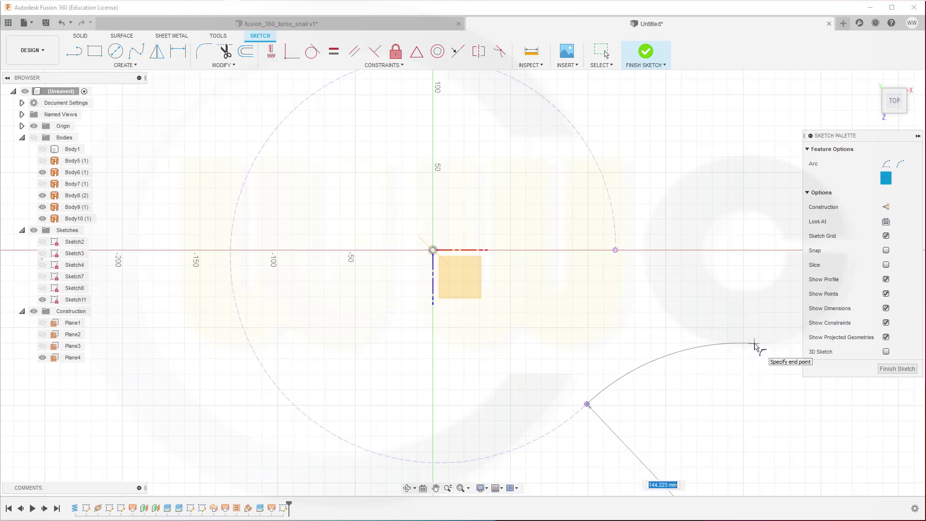
left_click(755, 343)
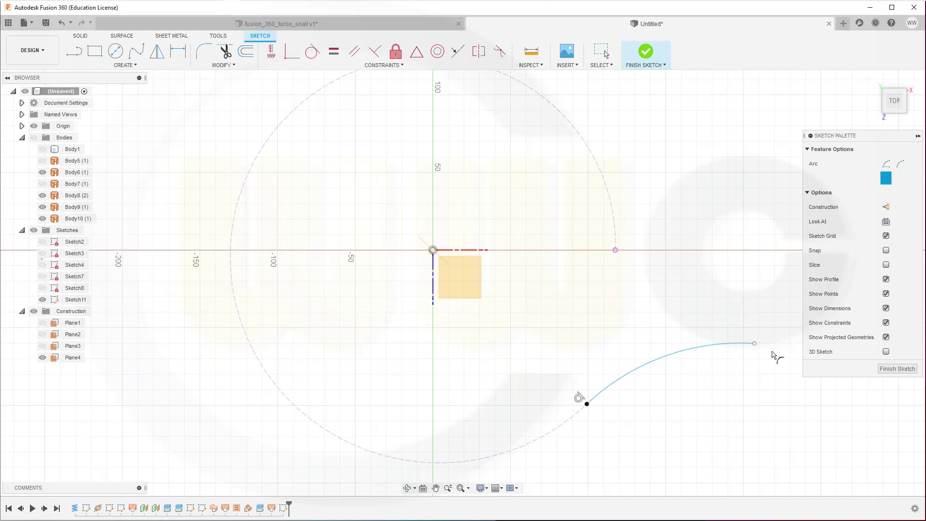
left_click(889, 369)
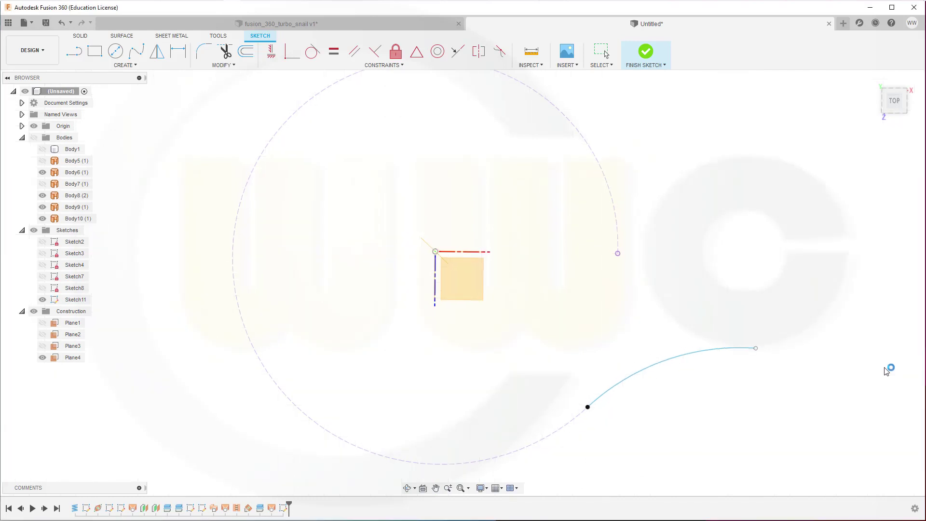
- Show the tube bodies and add Plane5 along the outlet arc at distance 1
left_click(33, 138)
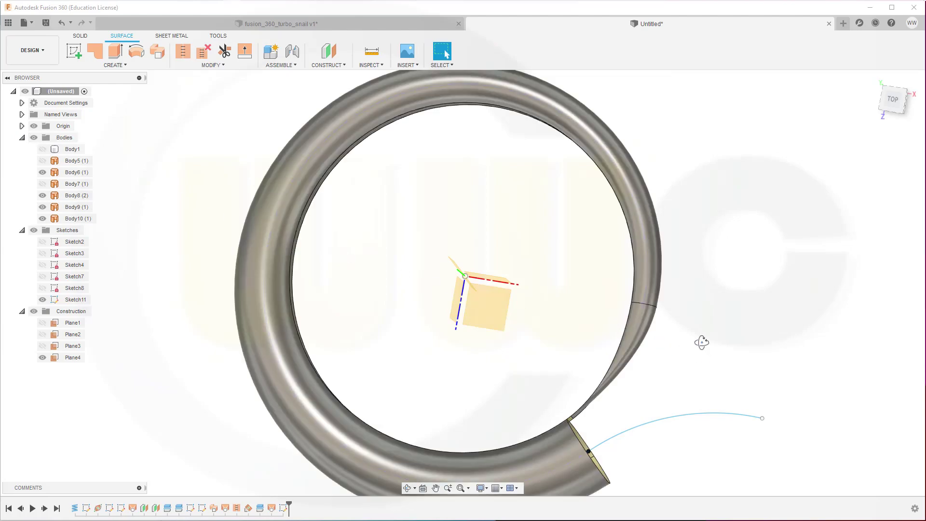
middle_click_drag(700, 341, 708, 321, "shift")
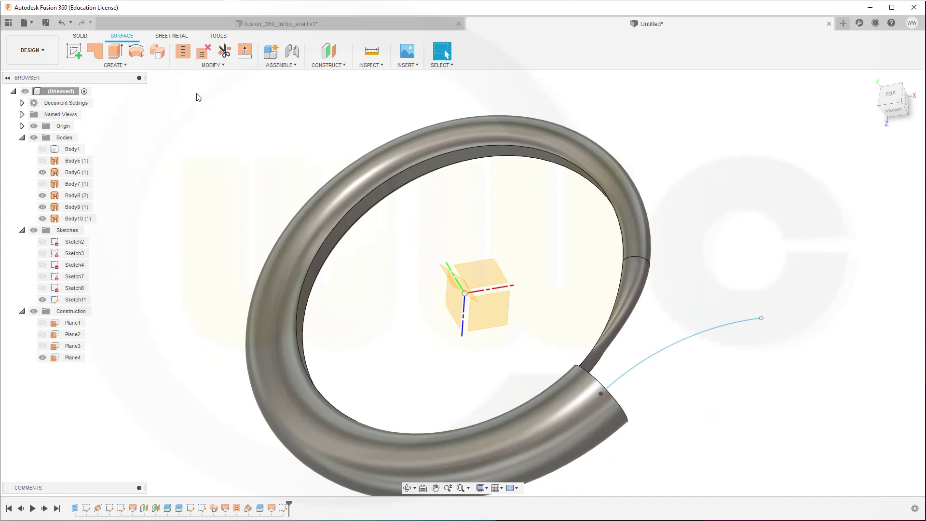
left_click(344, 65)
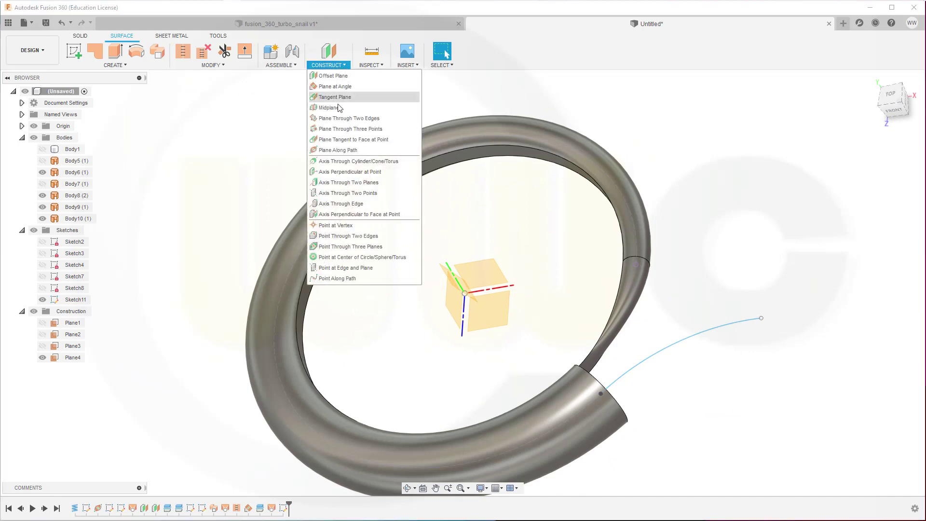
left_click(334, 151)
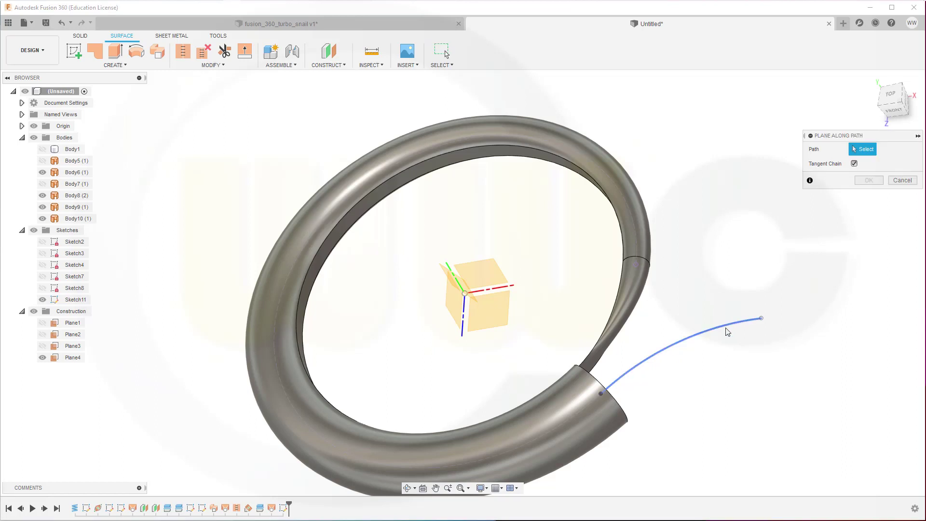
left_click(725, 327)
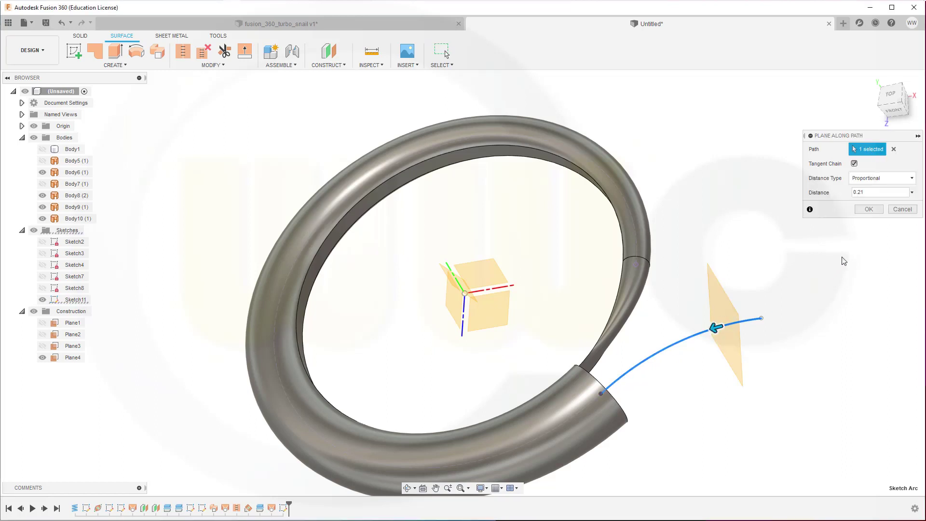
left_click(868, 192)
type("1")
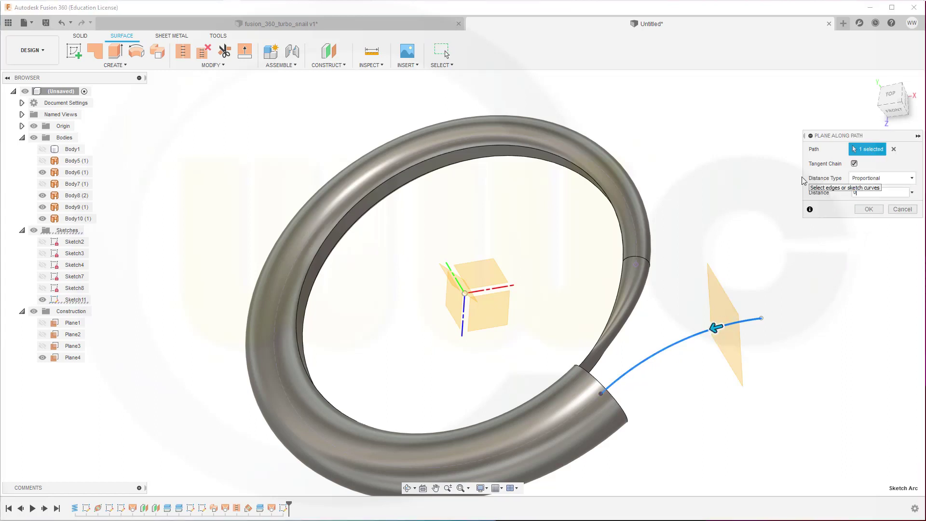
key("Return")
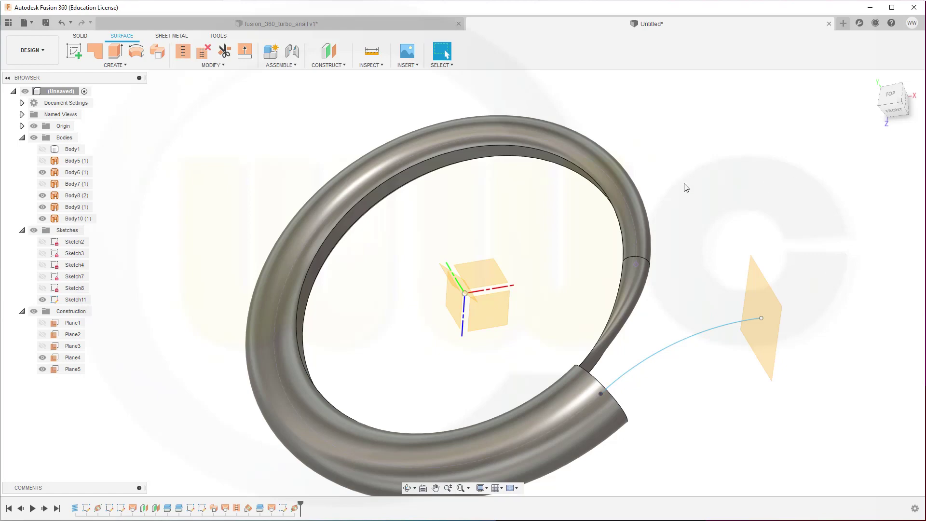
- Start a sketch on Plane5 and project the outlet arc's end point into it
left_click(74, 50)
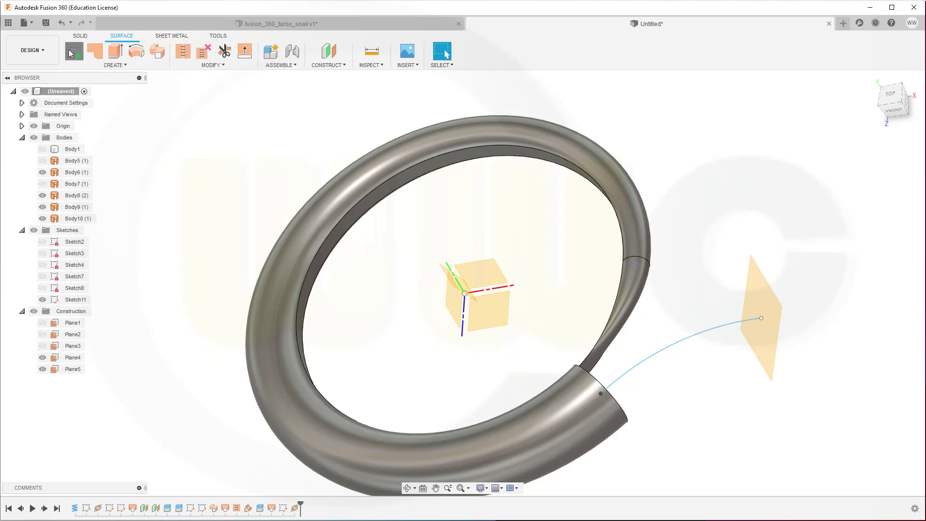
left_click(771, 293)
mouse_move(551, 238)
middle_mouse_down("shift")
mouse_move(498, 345)
mouse_move(514, 355)
middle_mouse_up("shift")
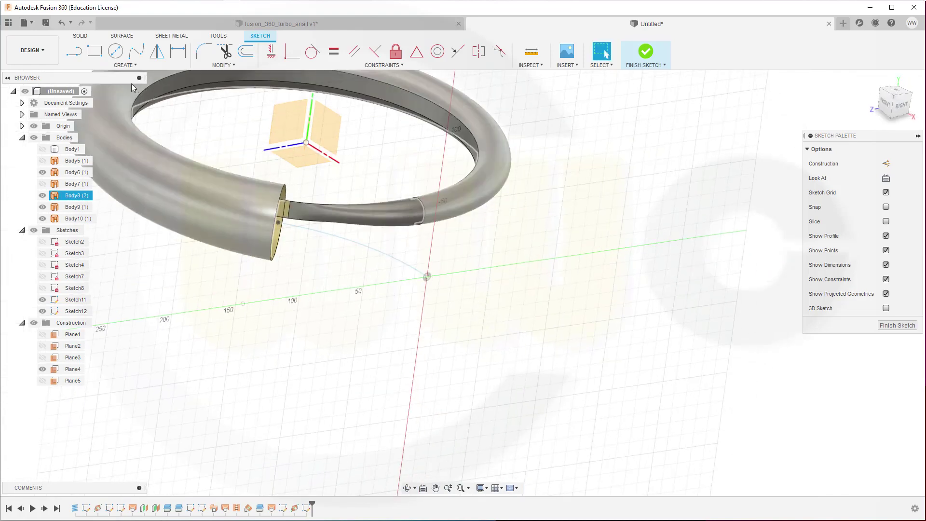
left_click(125, 65)
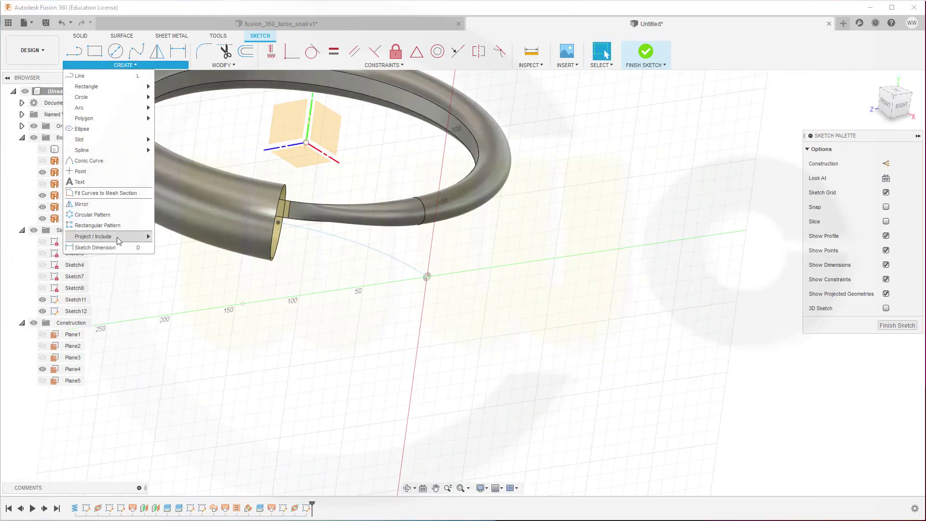
mouse_move(118, 237)
left_click(182, 239)
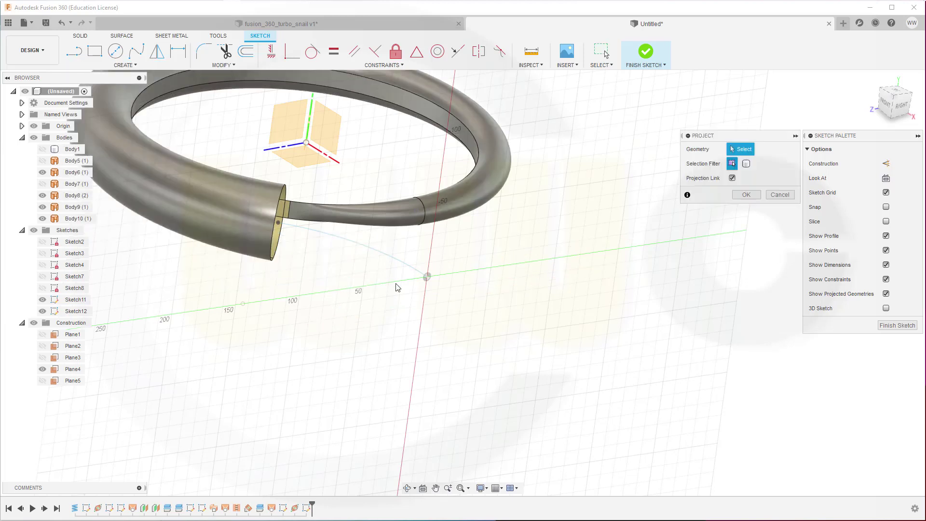
left_click(427, 278)
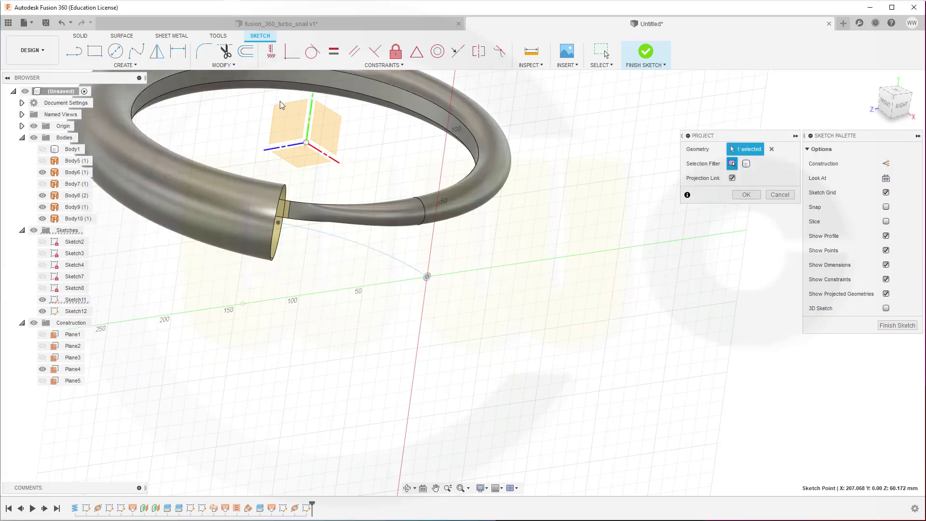
- Draw a 60 mm diameter circle centred on the projected point and finish the sketch
left_click(115, 51)
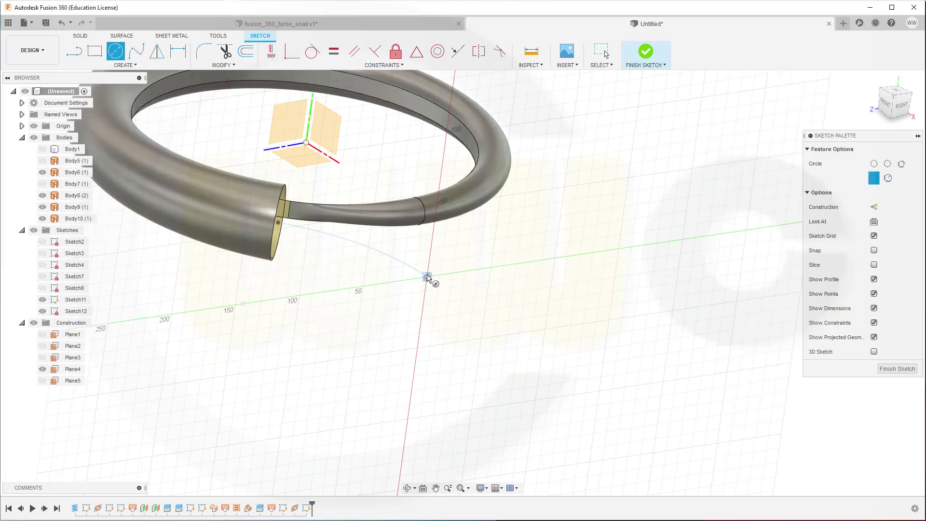
left_click(427, 277)
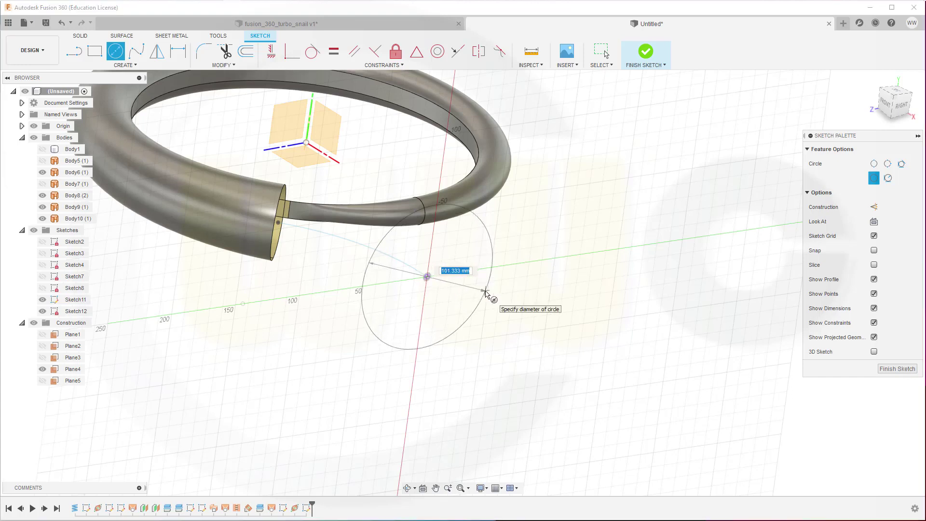
left_click(486, 294)
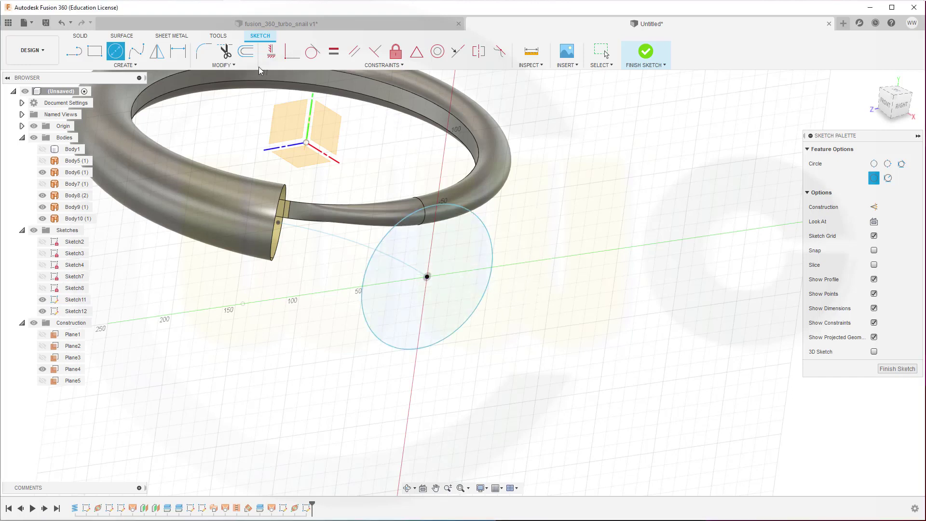
left_click(178, 51)
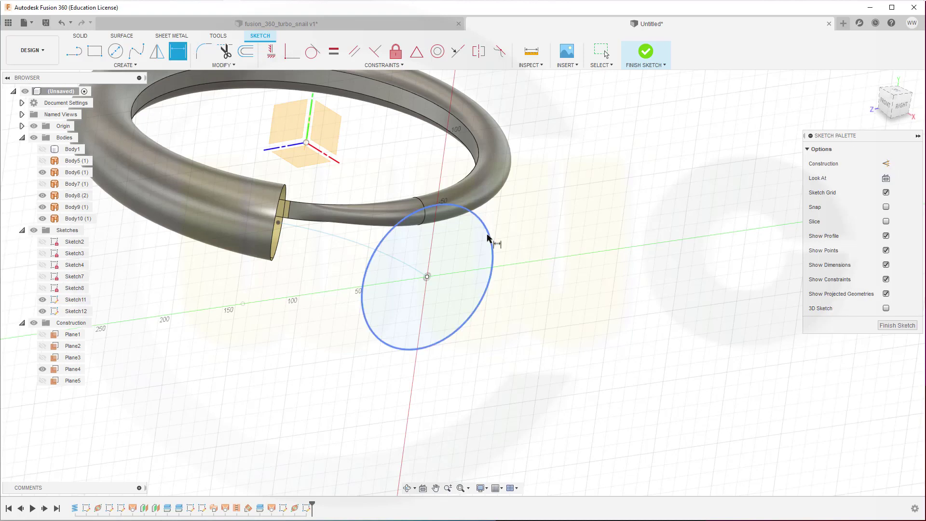
left_click(490, 246)
left_click(516, 273)
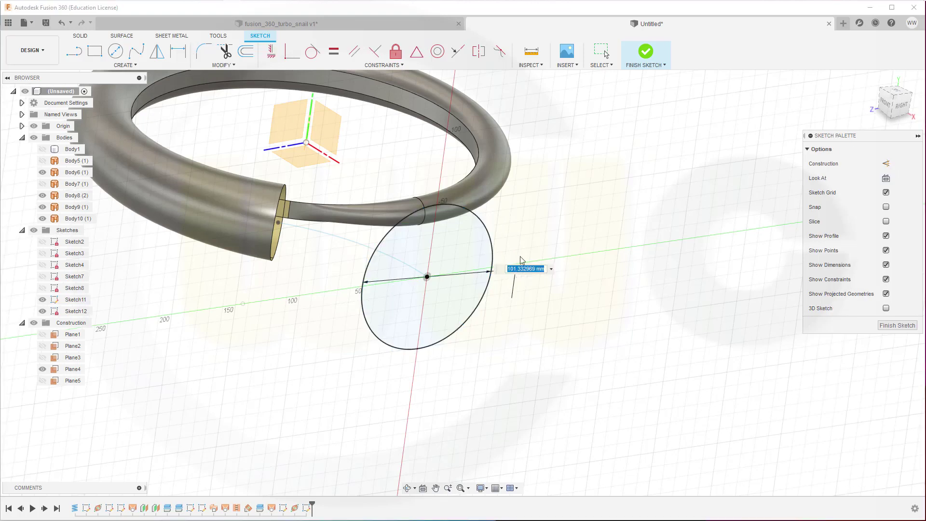
type("60")
key("Return")
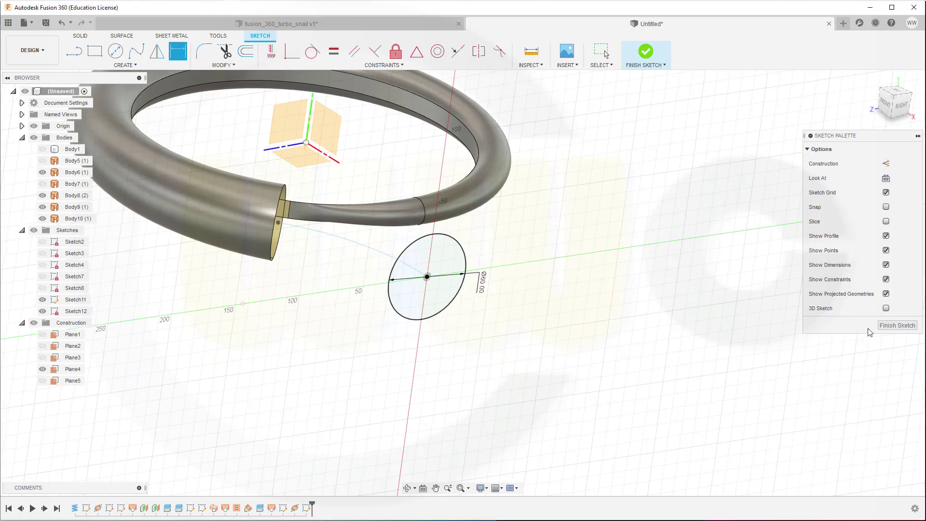
left_click(885, 325)
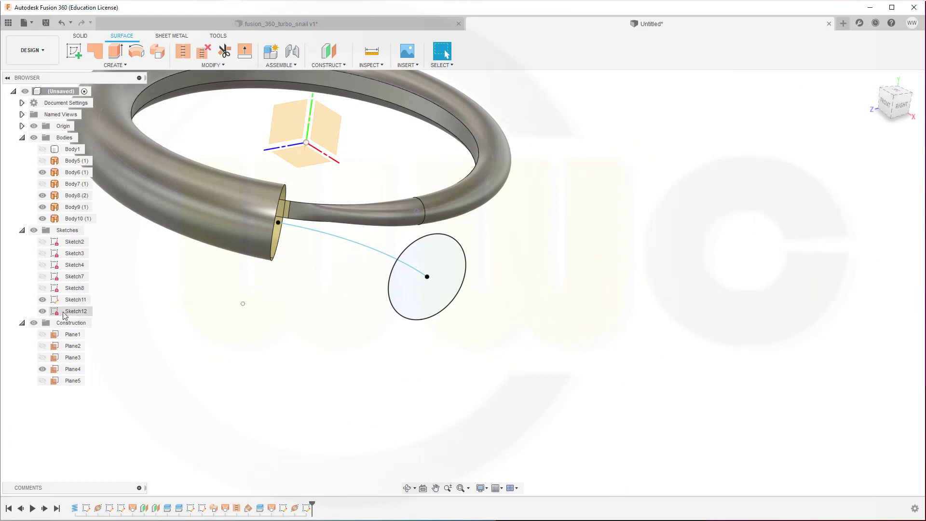
- Reopen Sketch12 and draw a construction rectangle starting at the circle's centre
double_click(80, 311)
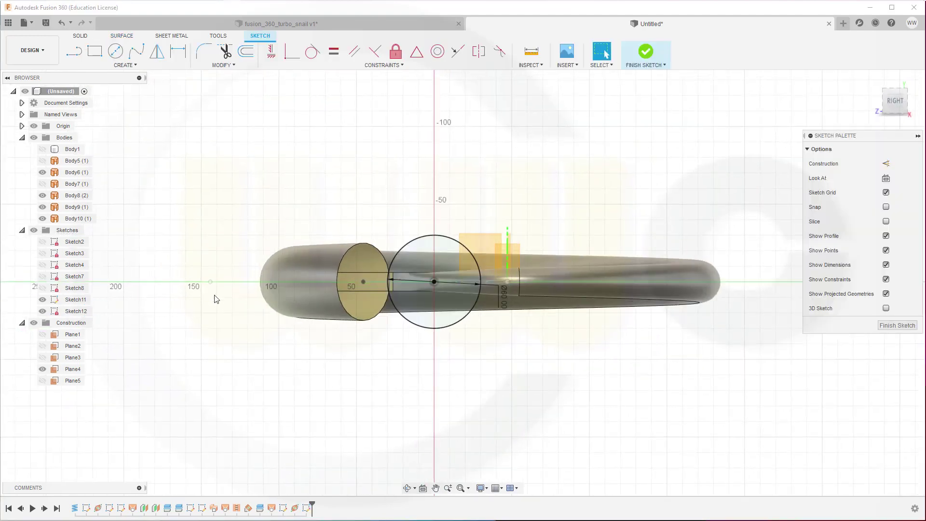
middle_click_drag(235, 290, 232, 312, "shift")
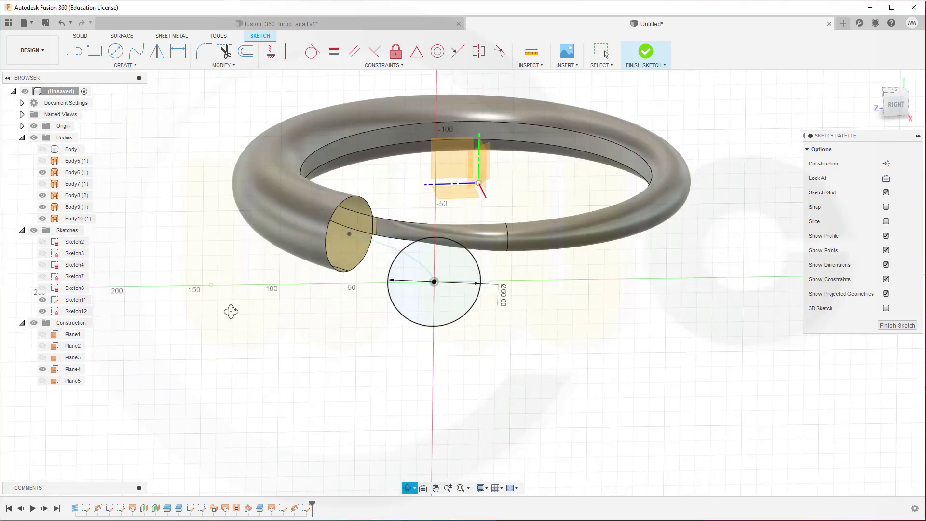
left_click(96, 53)
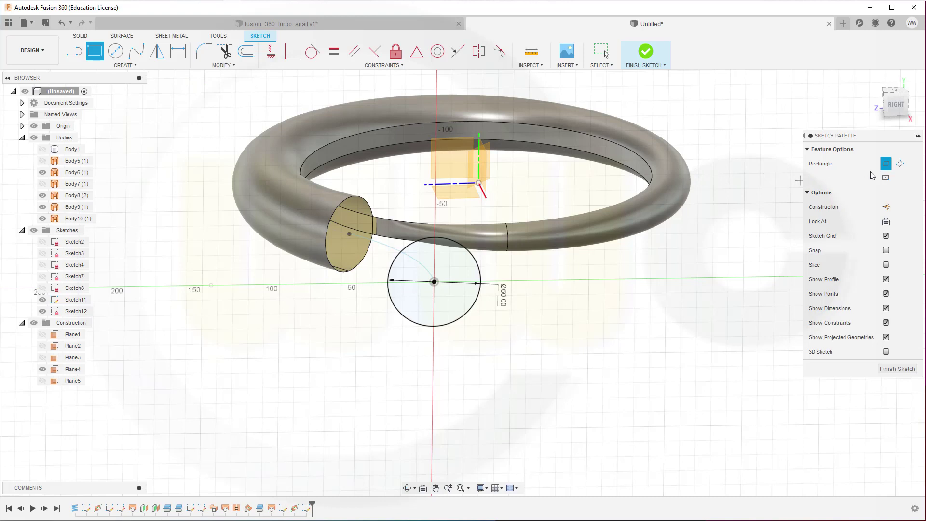
left_click(886, 206)
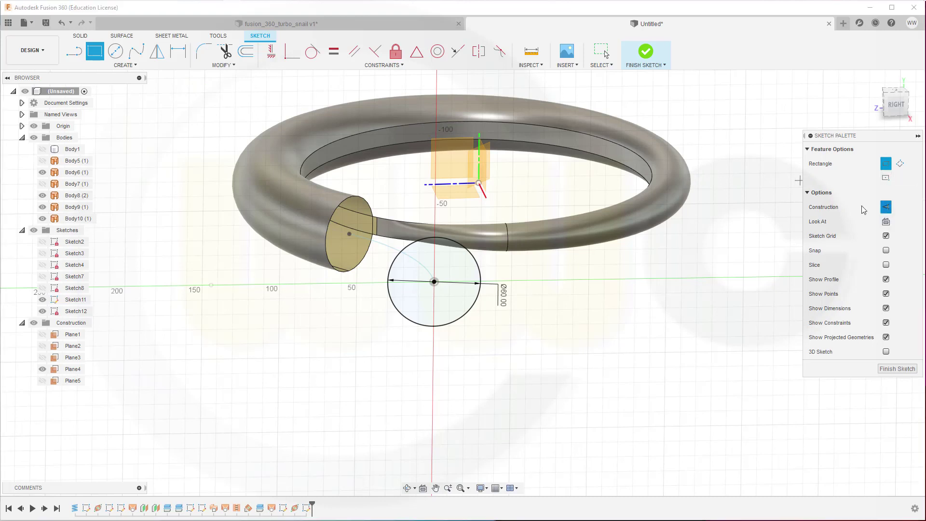
left_click(458, 271)
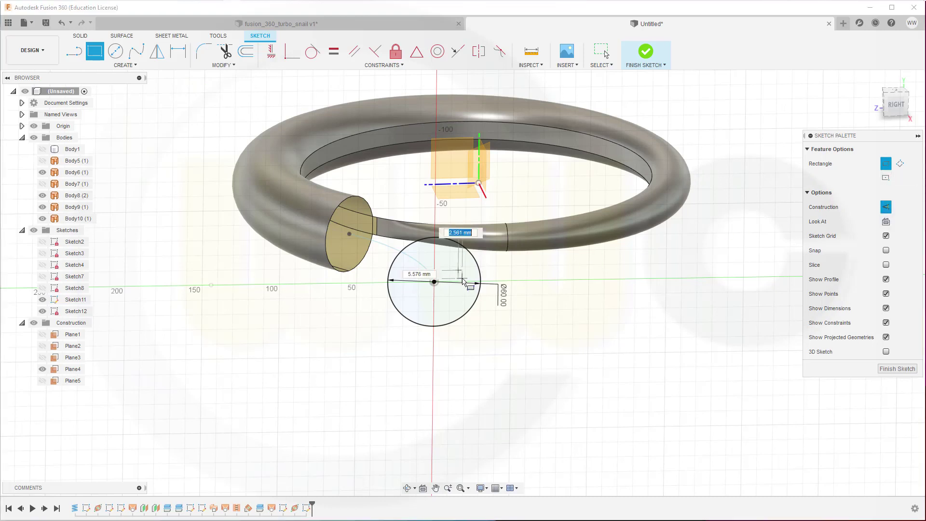
left_click(508, 300)
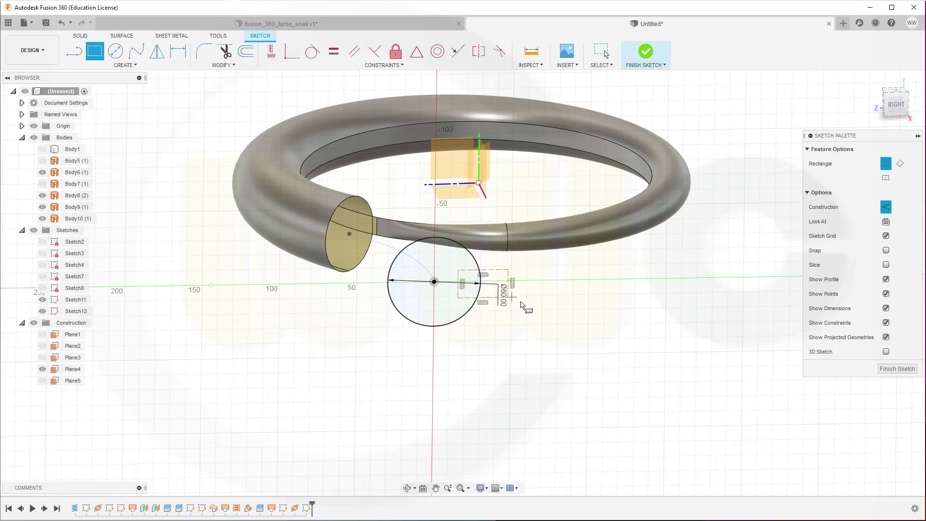
key("Escape")
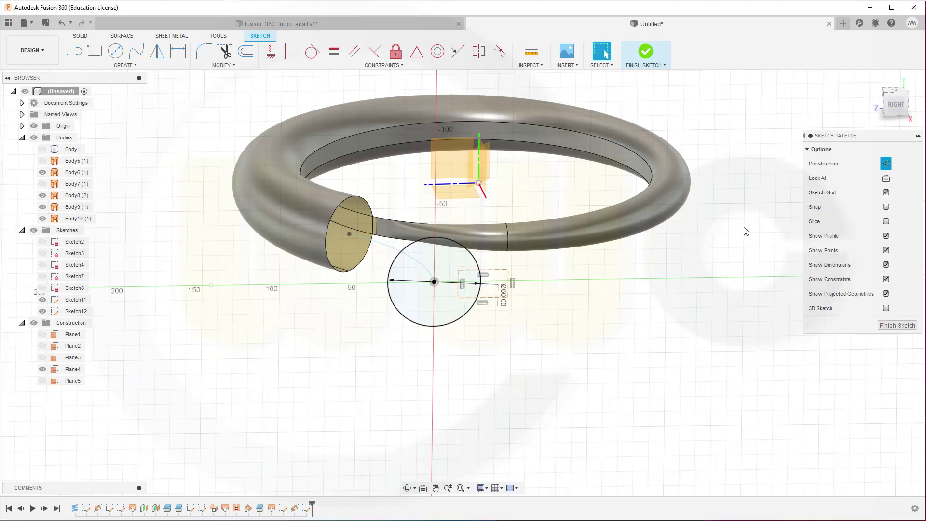
left_click(886, 164)
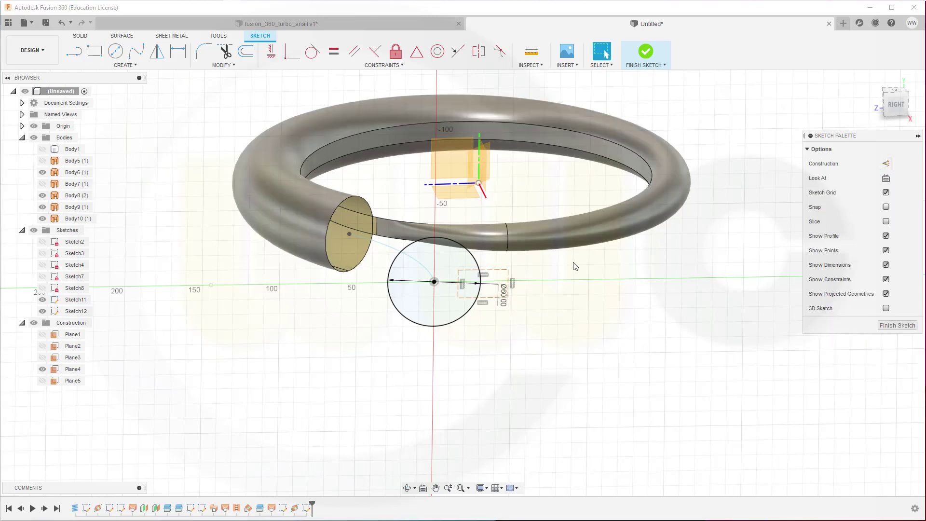
- Dimension the construction rectangle's height to 20 mm
left_click(179, 51)
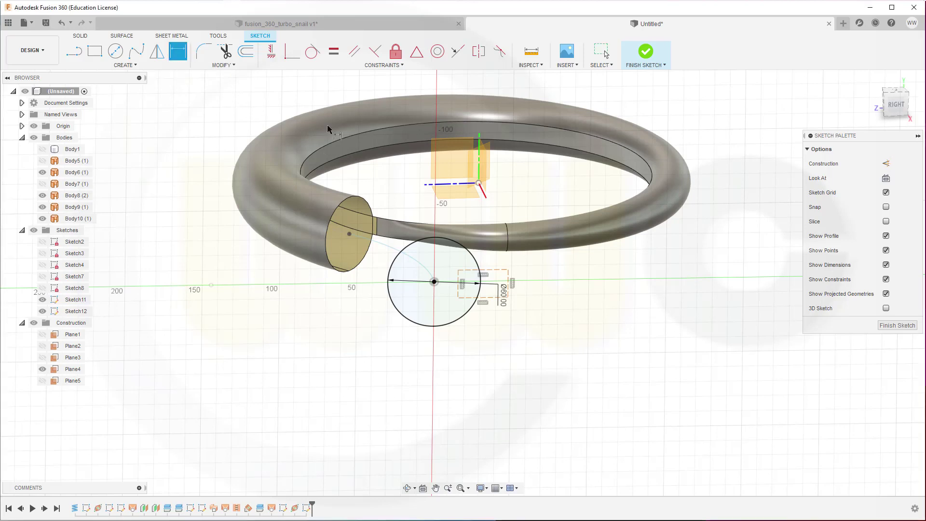
left_click(487, 269)
left_click(496, 297)
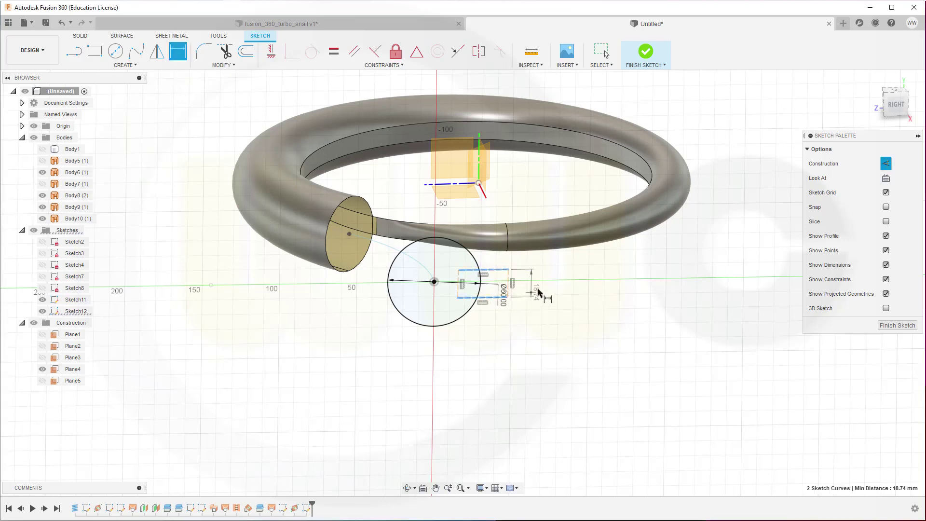
left_click(553, 271)
type("20")
key("Return")
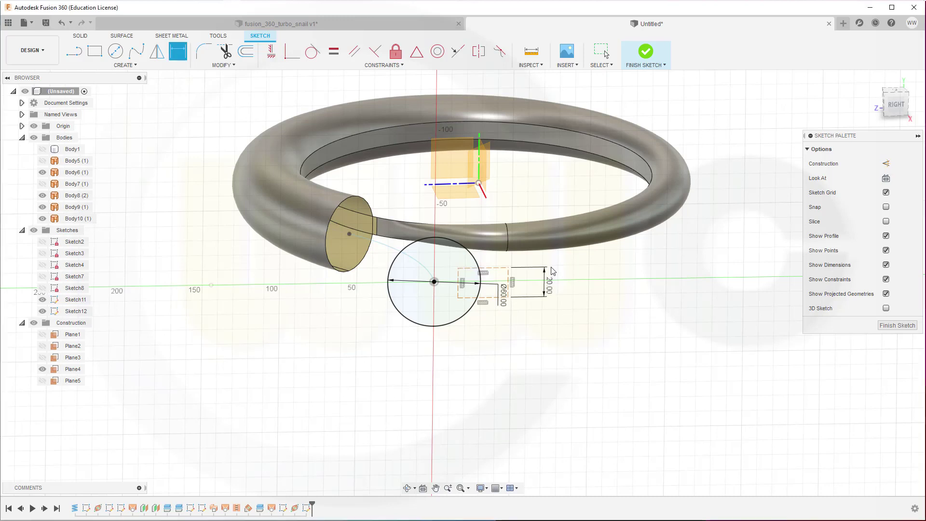
key("Escape")
- Constrain the rectangle's left edge midpoint to the circle's centre point
left_click(416, 50)
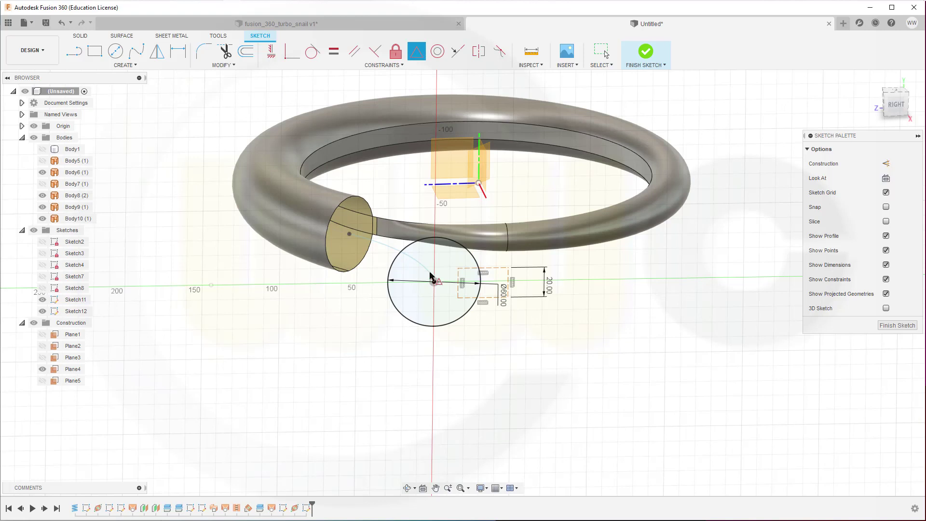
left_click(458, 291)
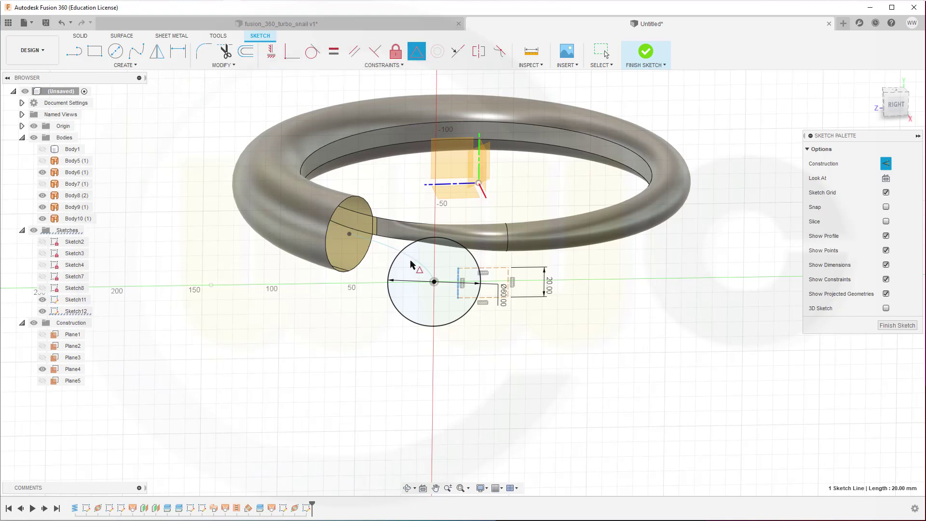
left_click(434, 282)
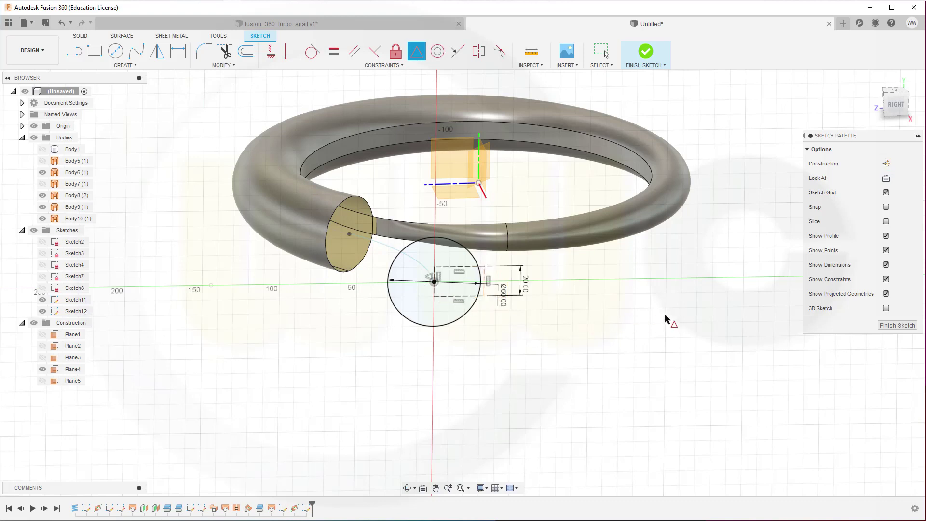
key("Escape")
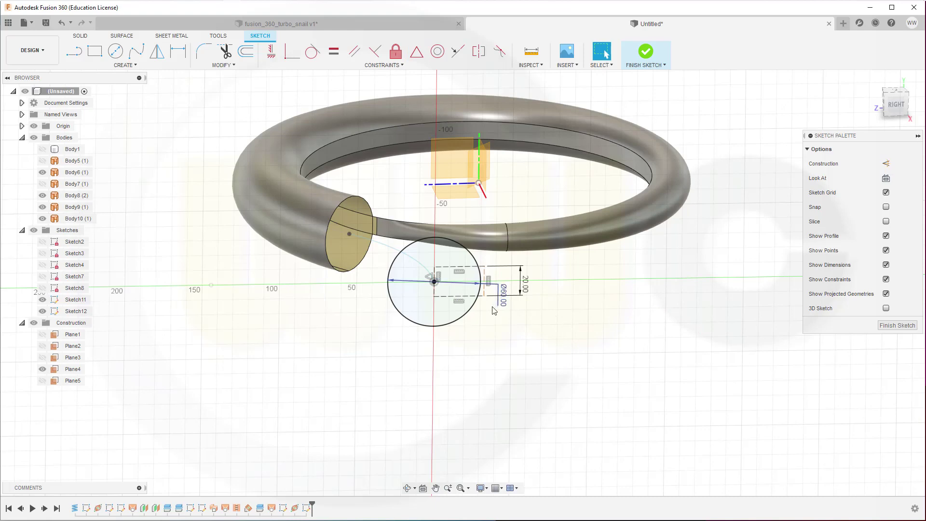
scroll(494, 310, "up", 5)
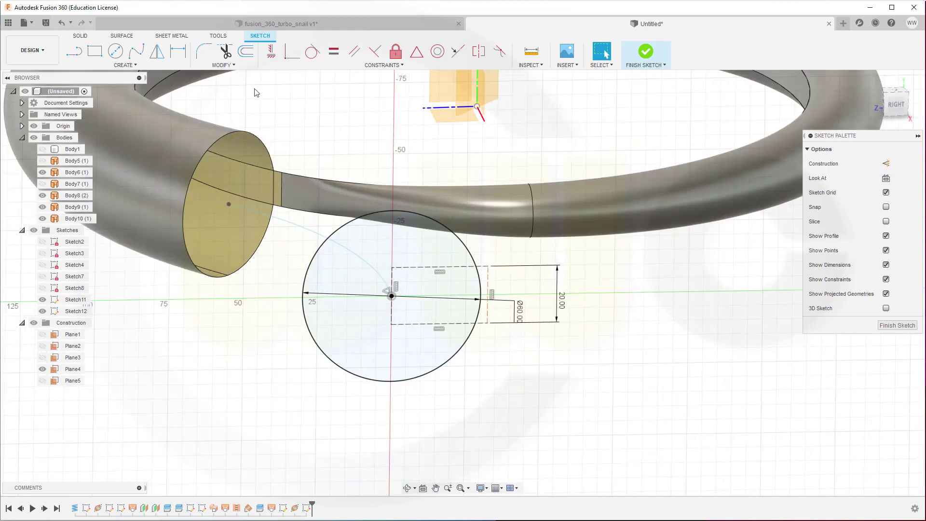
left_click(235, 67)
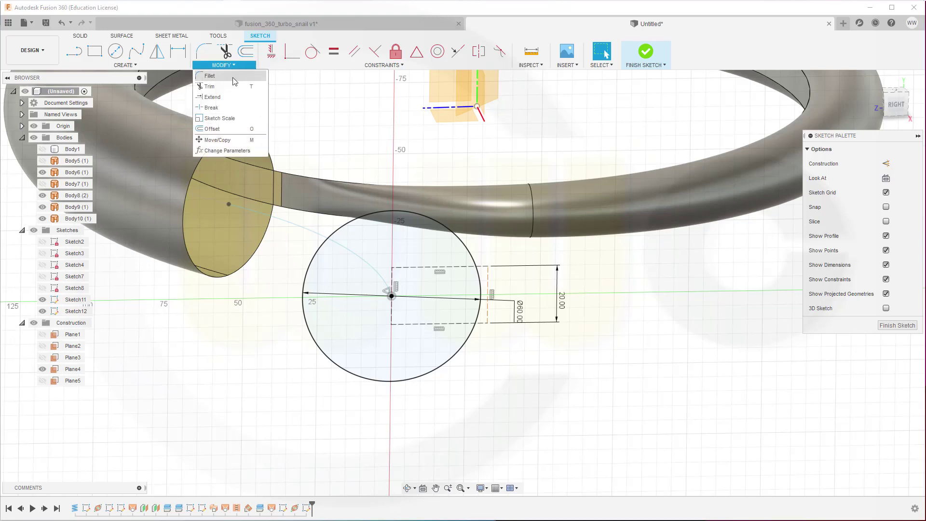
- Break the circle at the point where the rectangle crosses it
left_click(216, 109)
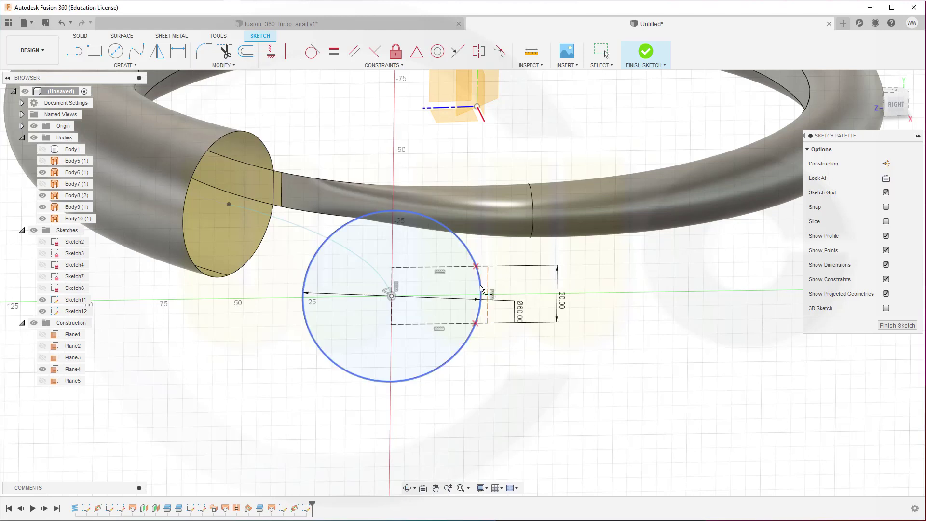
left_click(484, 292)
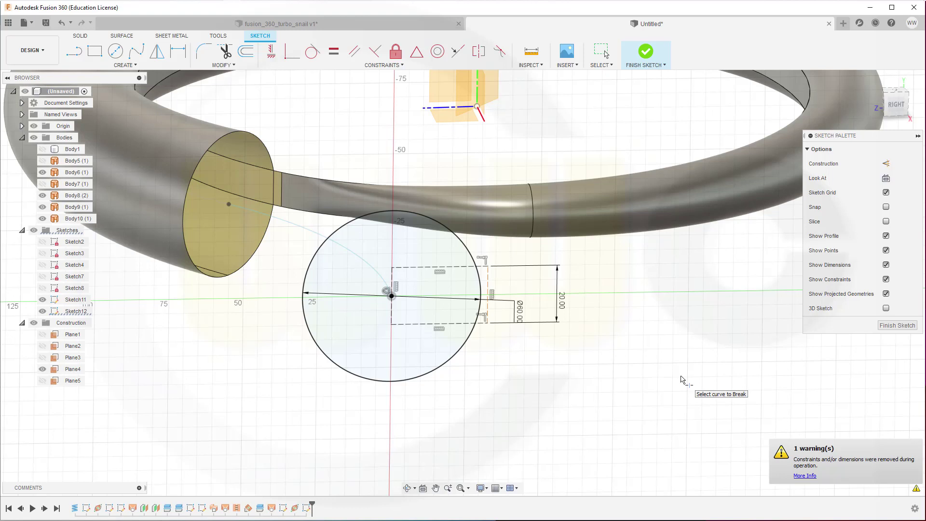
right_click(682, 379)
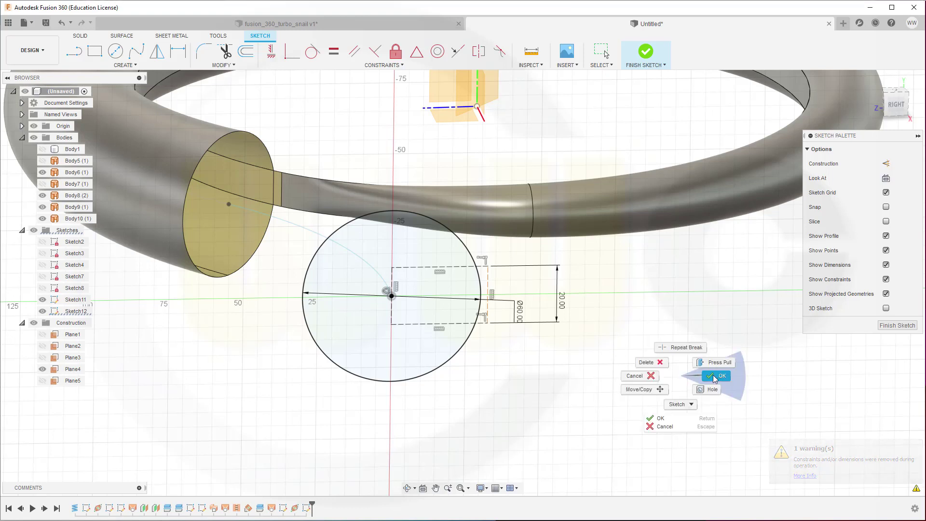
left_click(712, 371)
key("ctrl+z")
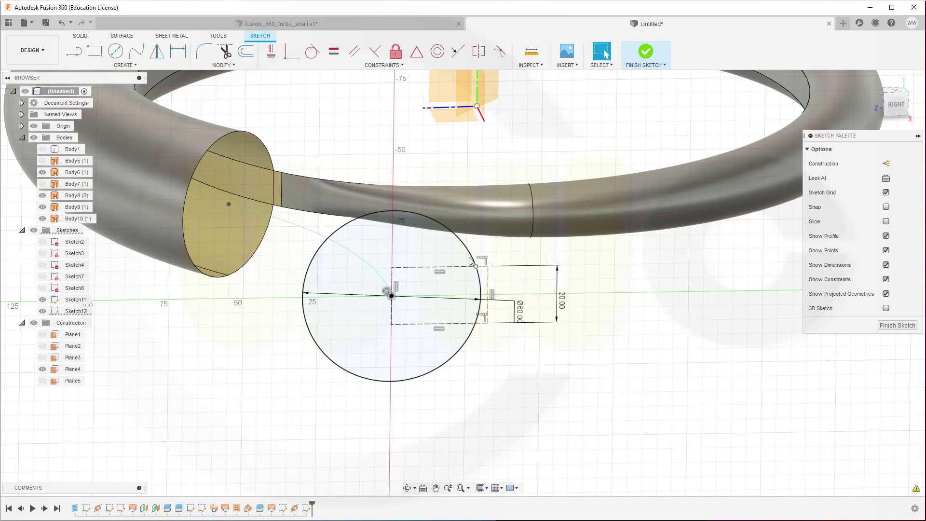
- Finish Sketch12 and hide the thin Body9 (1) sliver at the ring's cut end
left_click(896, 326)
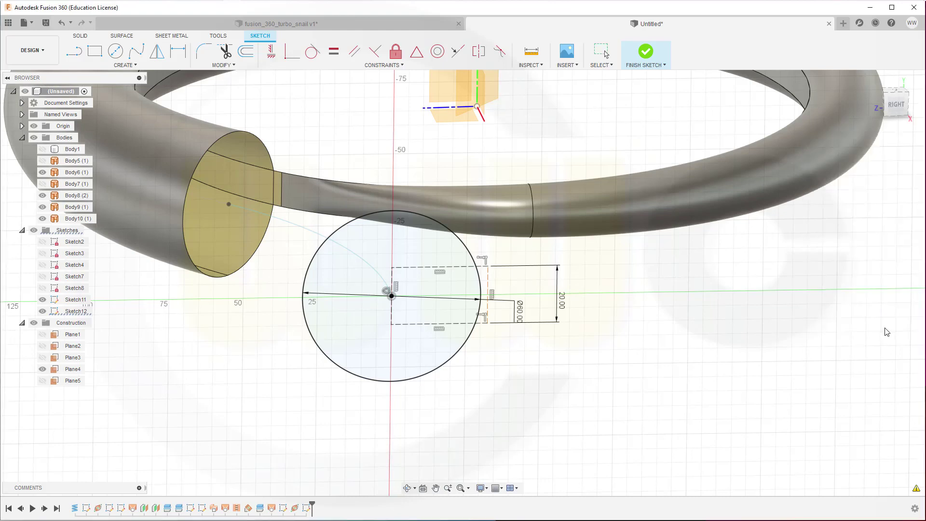
scroll(608, 333, "down", 2)
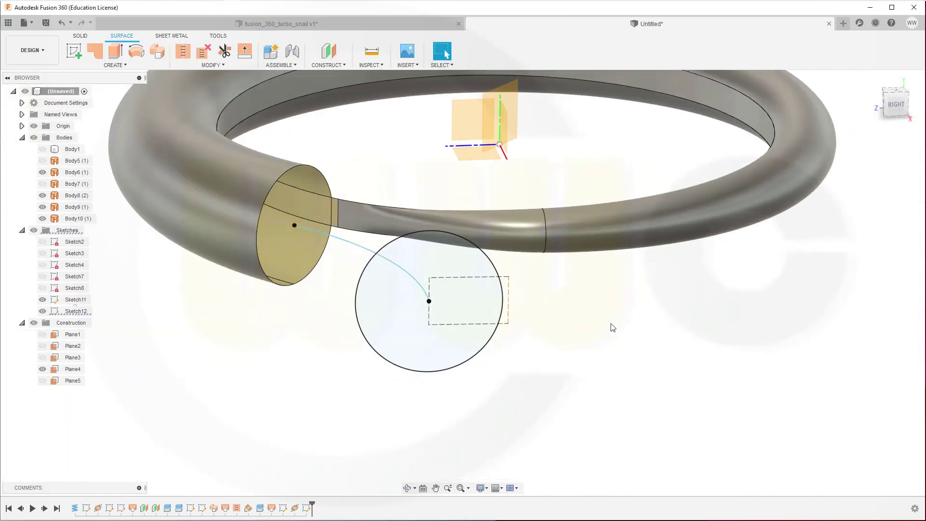
middle_click_drag(585, 325, 574, 334, "shift")
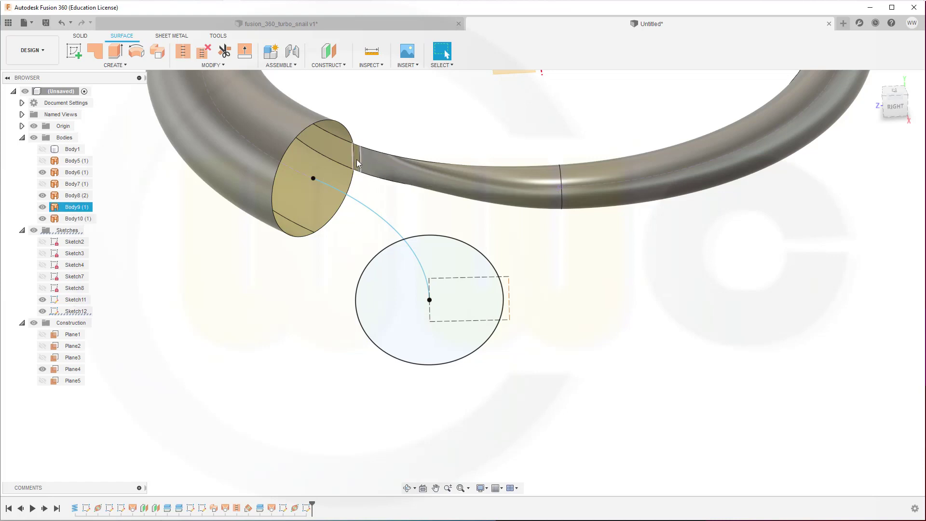
left_click(42, 207)
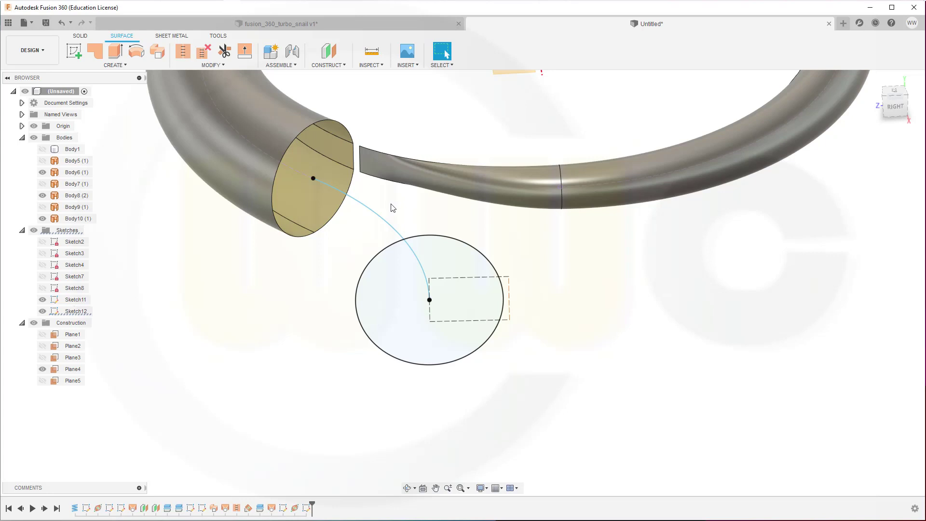
- Loft a surface from the ring's cut edge to the circle's short arc, Tangent (G1), along the curved centreline
left_click(127, 65)
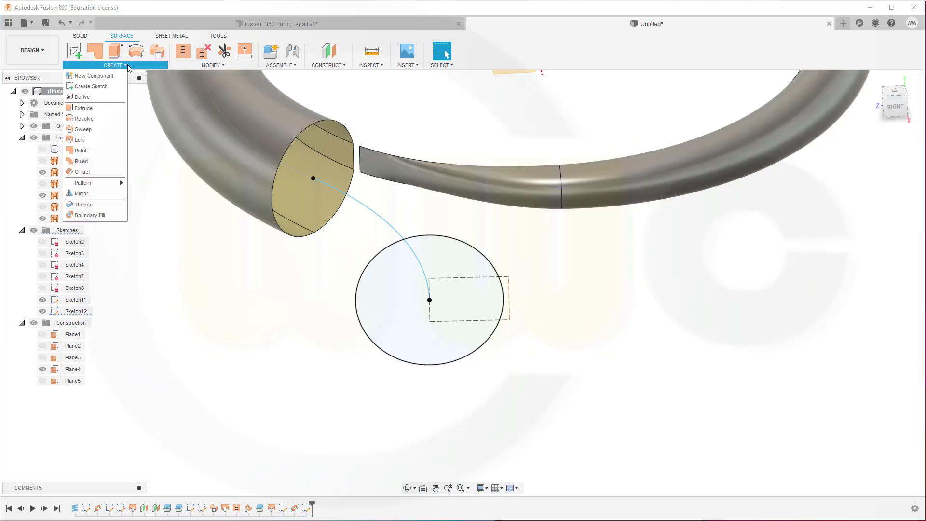
left_click(91, 138)
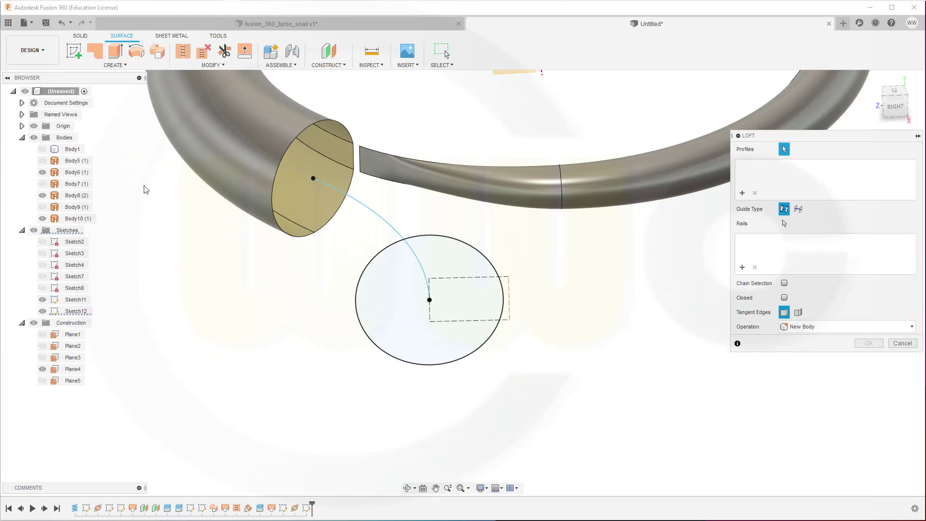
left_click(358, 170)
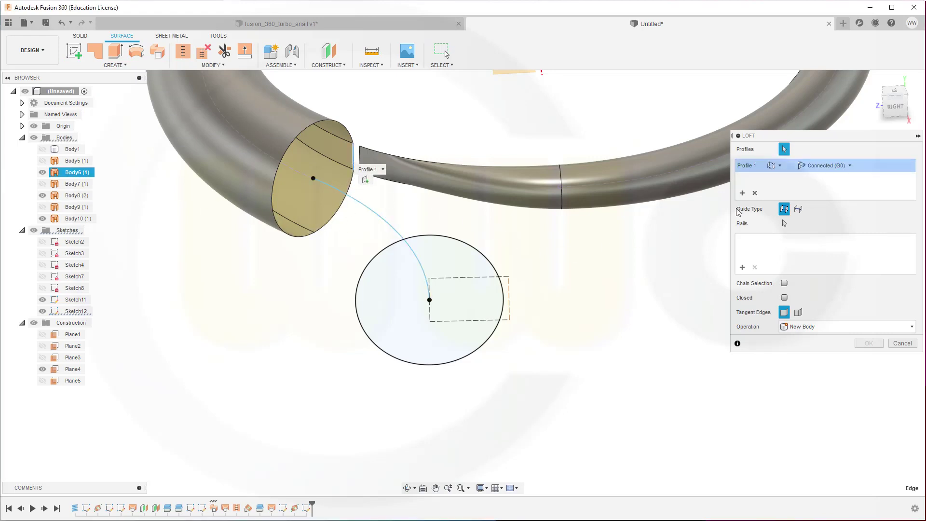
left_click(505, 300)
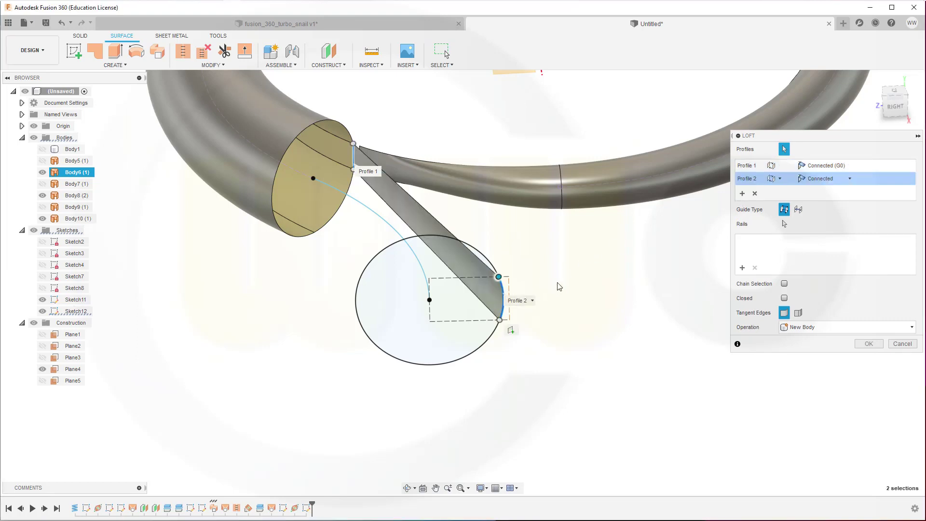
left_click(852, 169)
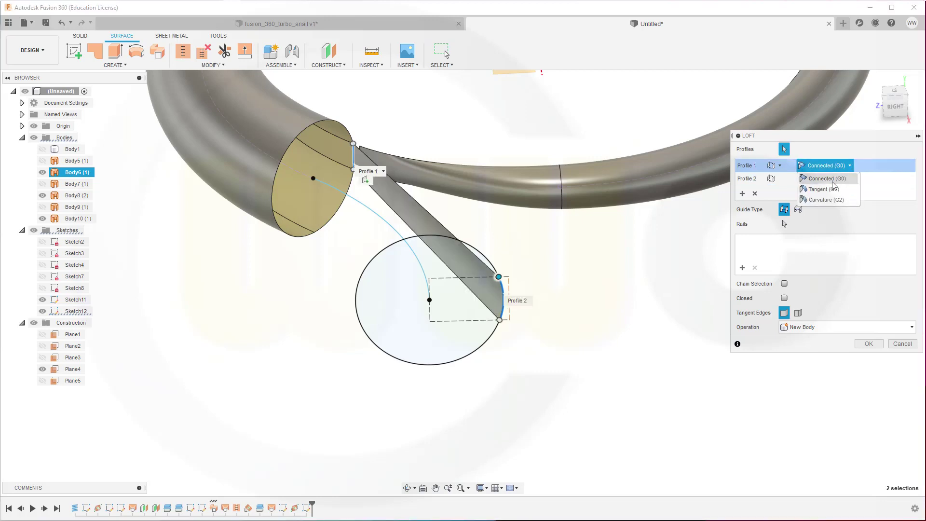
left_click(825, 193)
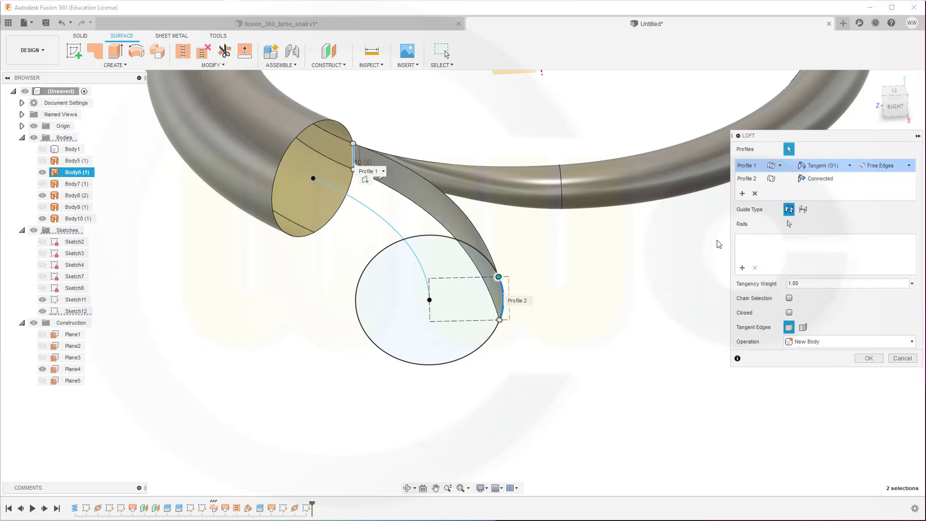
left_click(803, 208)
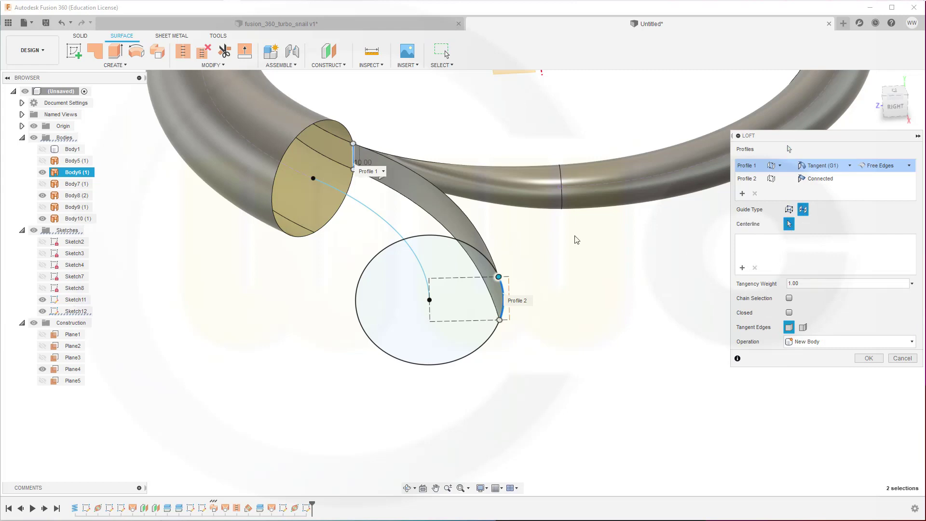
left_click(393, 232)
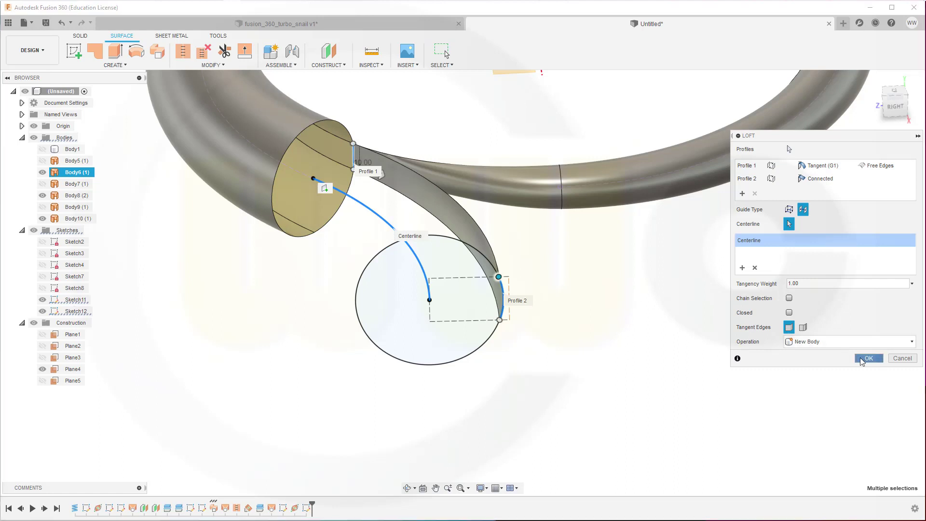
left_click(868, 358)
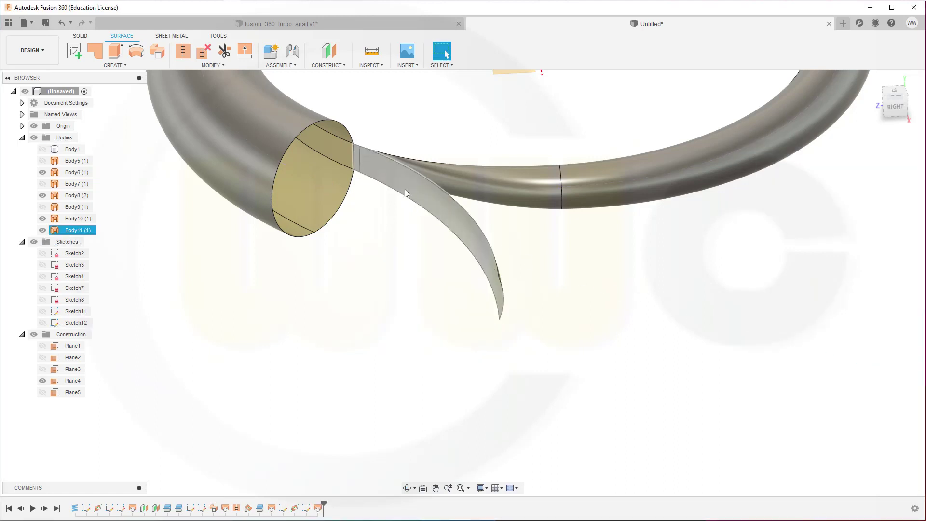
- Reverse the normal of the lofted strip surface Body11
middle_click_drag(404, 193, 392, 149, "shift")
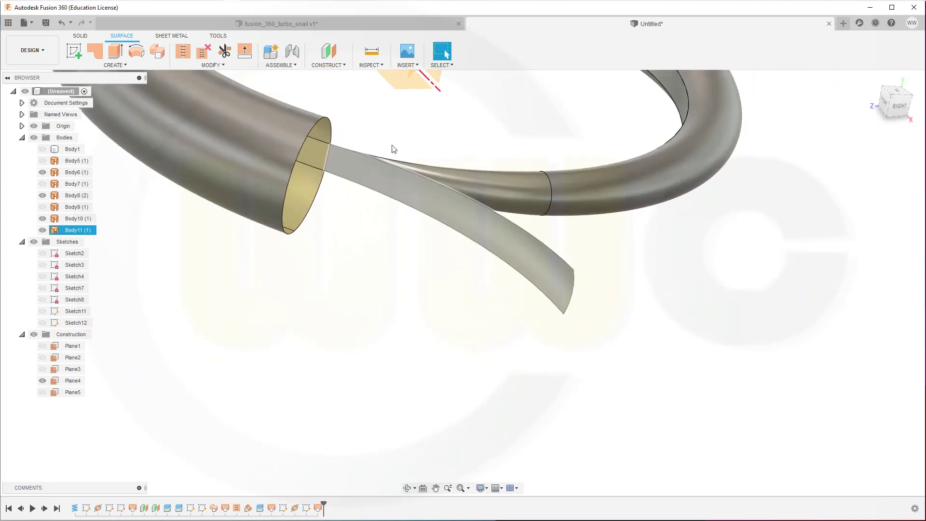
left_click(222, 66)
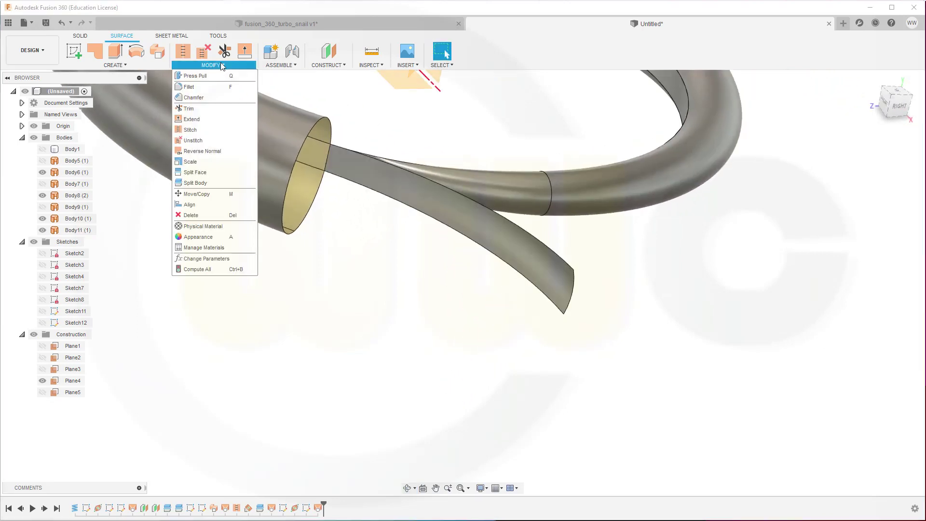
left_click(211, 150)
left_click(474, 213)
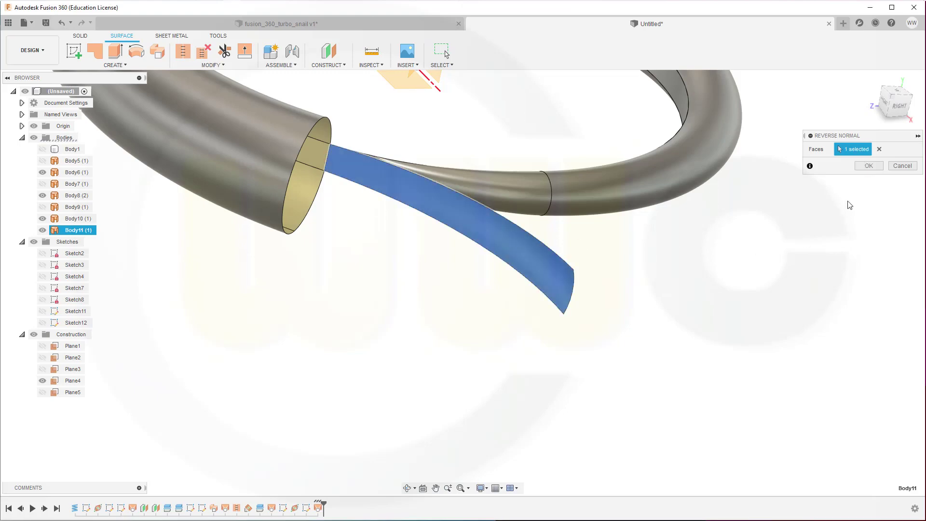
left_click(868, 165)
- Show the Sketch12 outlet circle and start a new loft from the Create menu
middle_click_drag(749, 237, 670, 191, "shift")
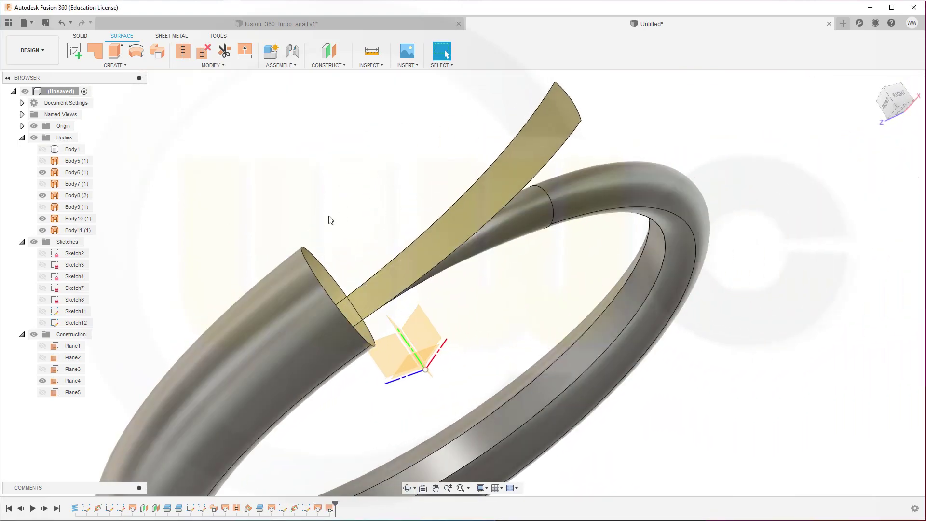
left_click(43, 322)
left_click(77, 195)
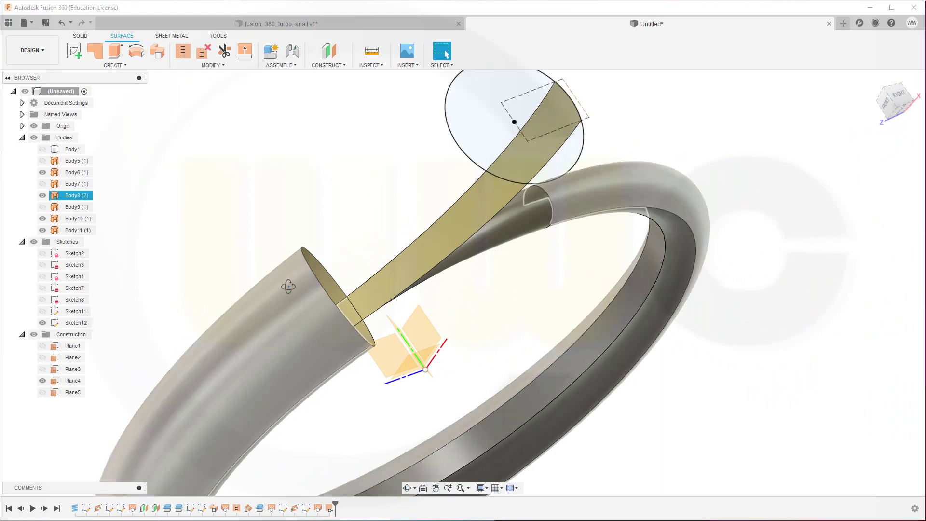
mouse_move(318, 231)
middle_mouse_down("shift")
mouse_move(447, 251)
mouse_move(310, 259)
mouse_move(366, 252)
mouse_move(528, 176)
middle_mouse_up("shift")
middle_click_drag(366, 225, 355, 231, "shift")
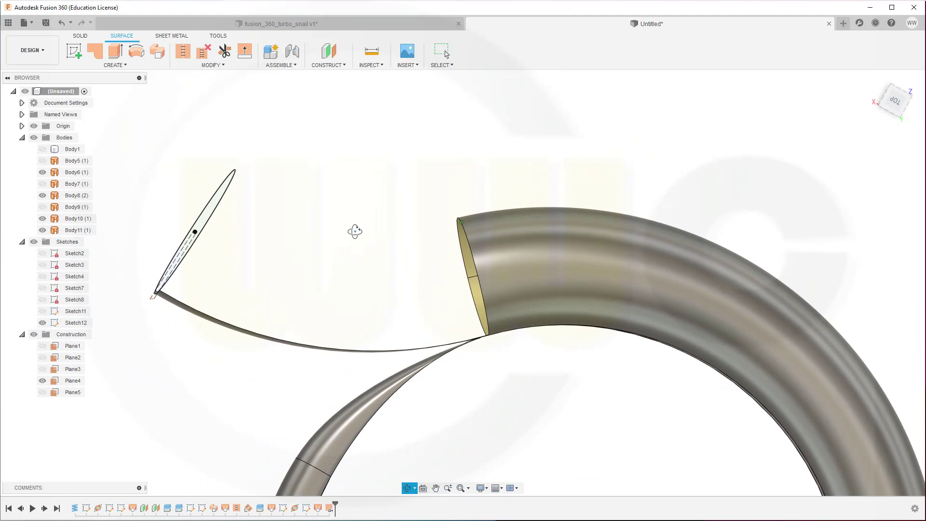
left_click(129, 65)
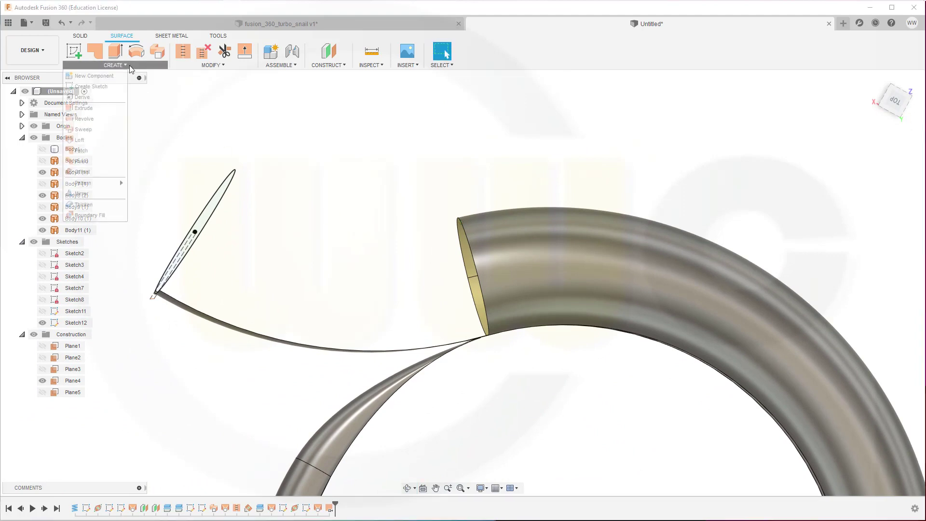
- Loft from the volute's open end edge to the outlet circle as the two profiles
left_click(85, 141)
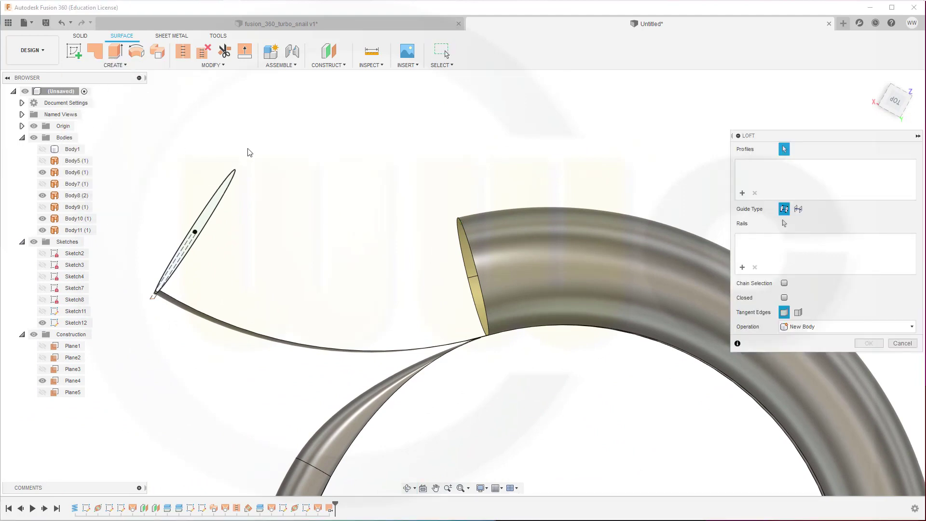
middle_click_drag(315, 175, 334, 192, "shift")
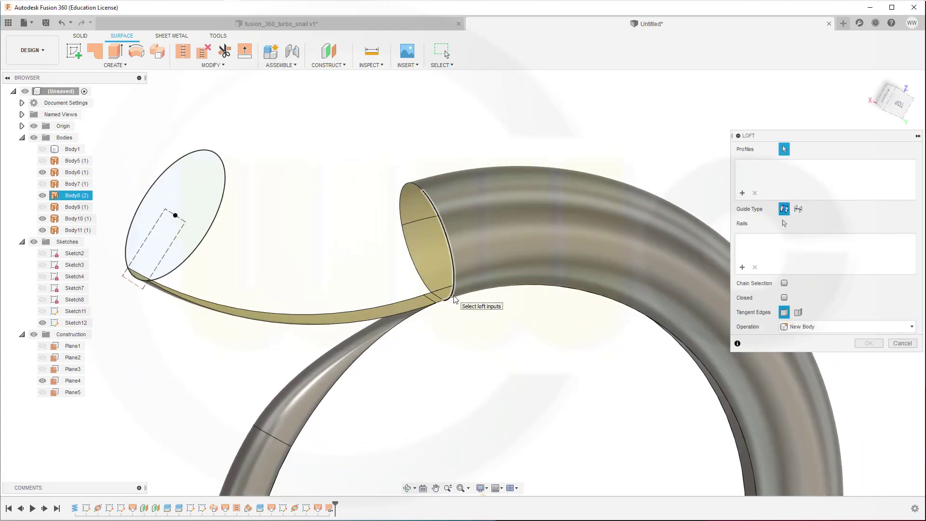
left_click(453, 299)
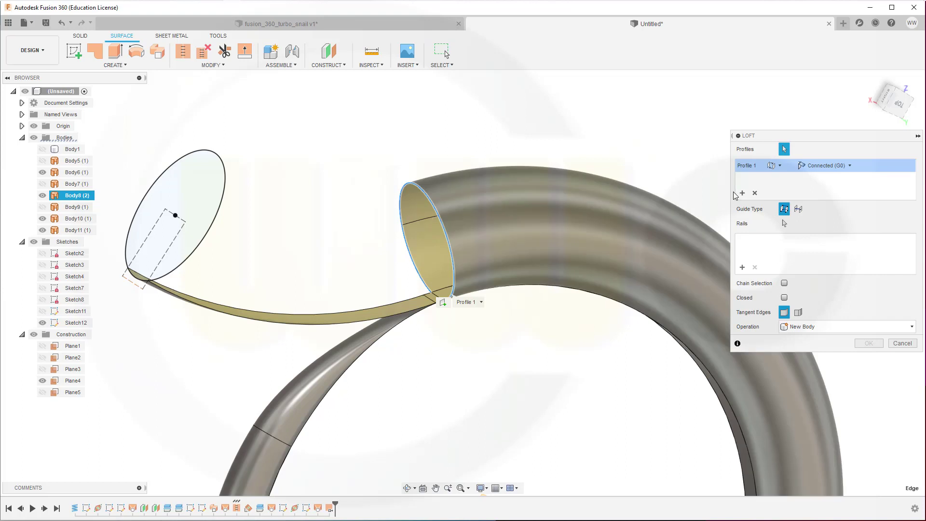
left_click(212, 235)
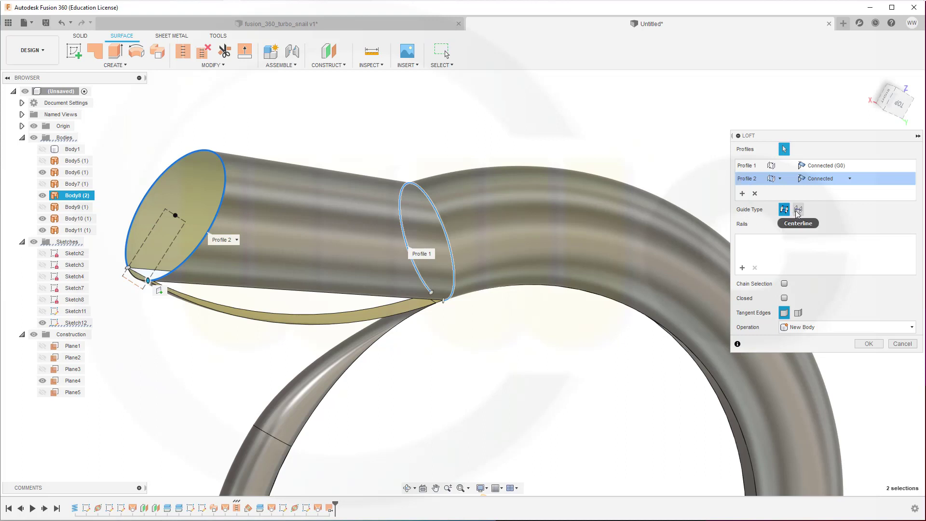
- Use both strip edges as loft rails, set Profile 1 to Tangent (G1), and create the tube
left_click(743, 266)
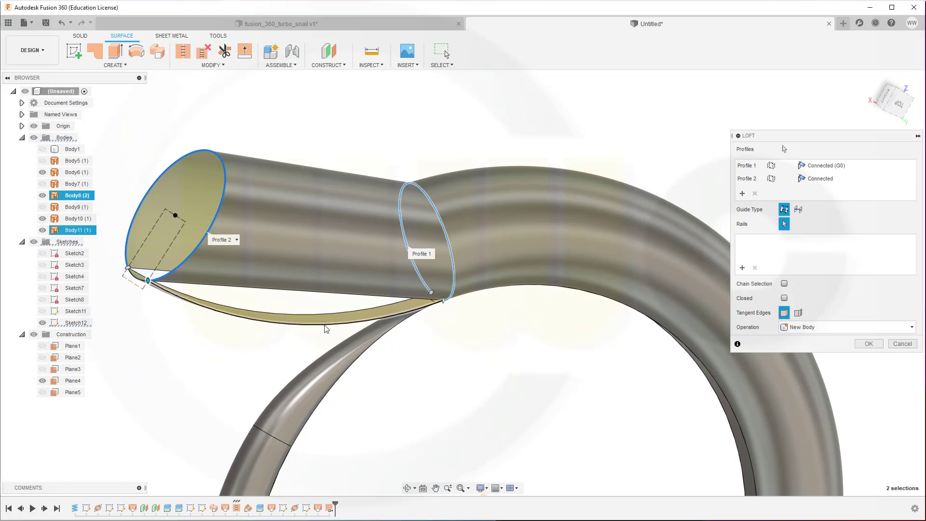
left_click(326, 324)
middle_click_drag(284, 309, 331, 263, "shift")
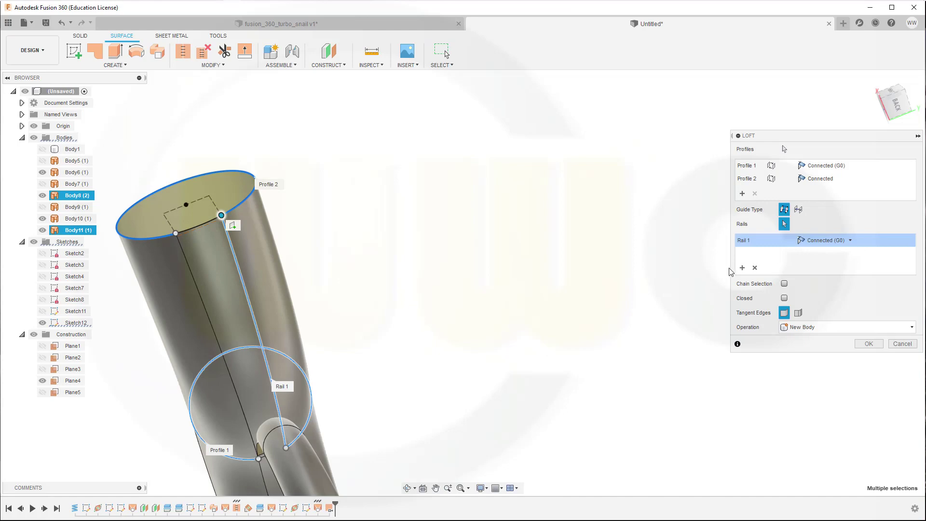
left_click(197, 289)
middle_click_drag(363, 219, 389, 214, "shift")
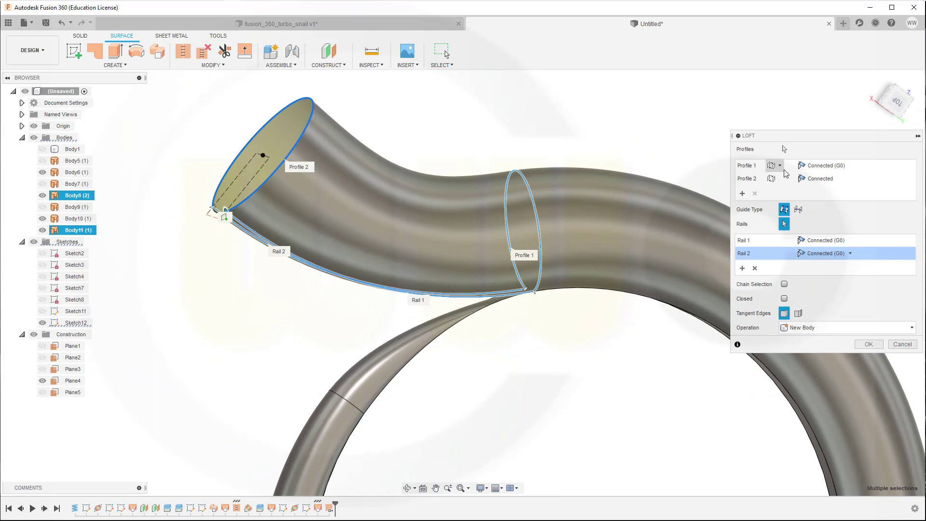
left_click(849, 167)
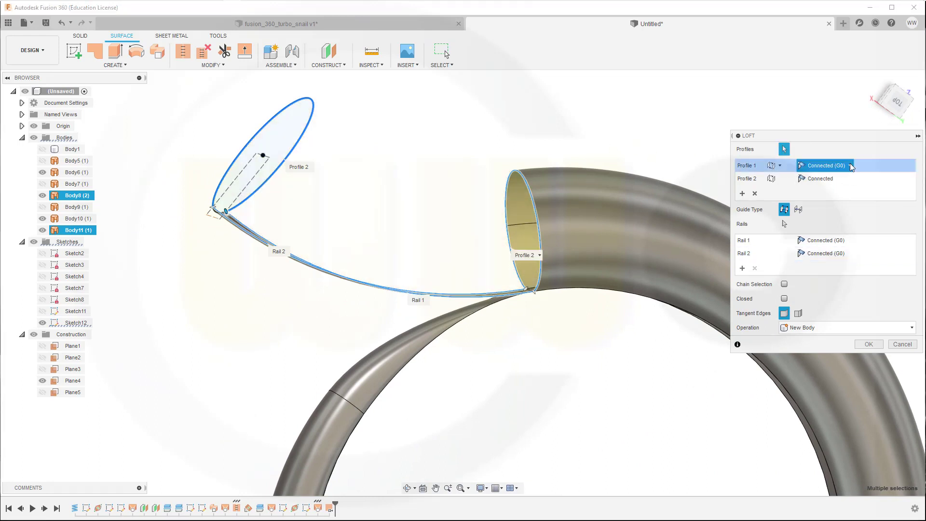
left_click(839, 189)
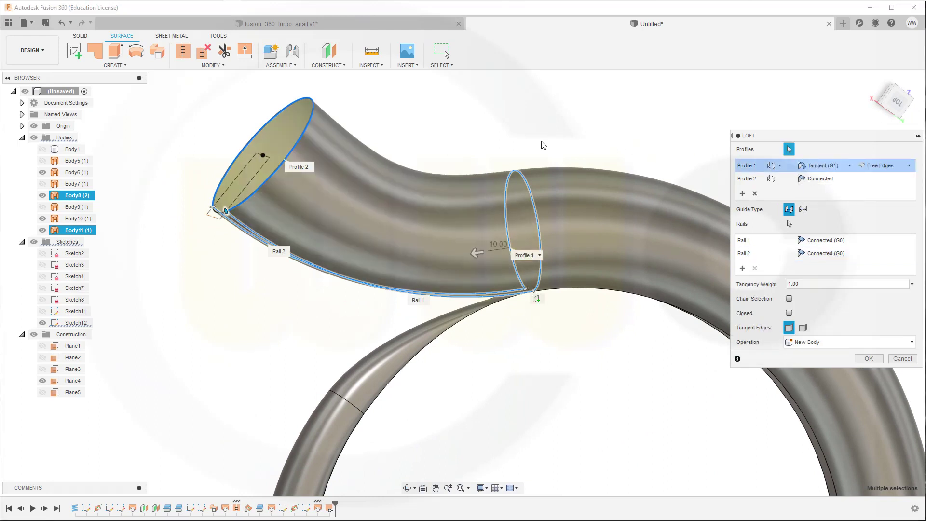
left_click(866, 359)
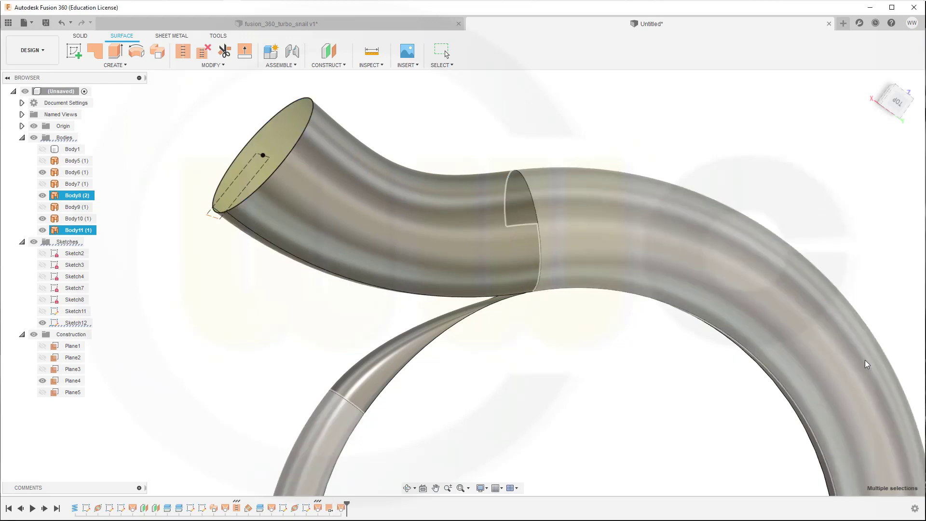
middle_click_drag(635, 364, 502, 306, "shift")
scroll(528, 279, "up", 5)
scroll(537, 308, "up", 2)
scroll(416, 366, "down", 10)
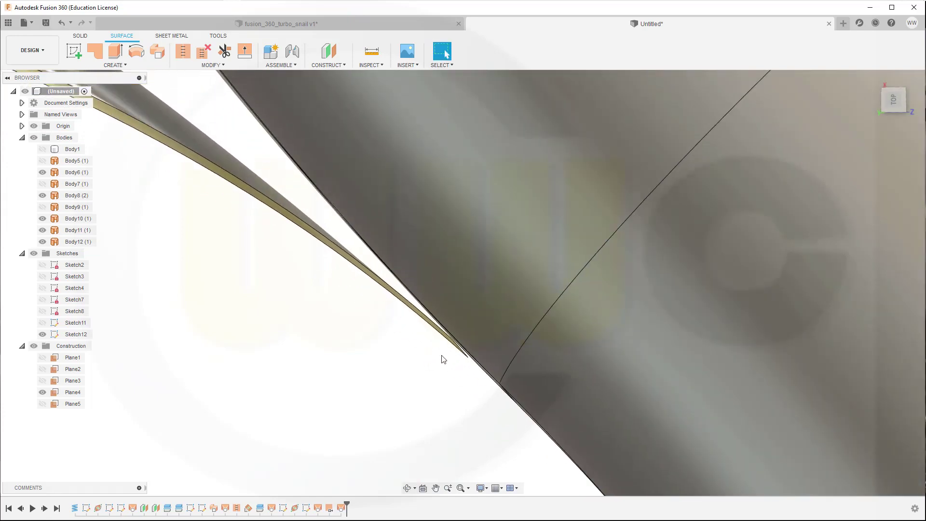
scroll(432, 334, "down", 3)
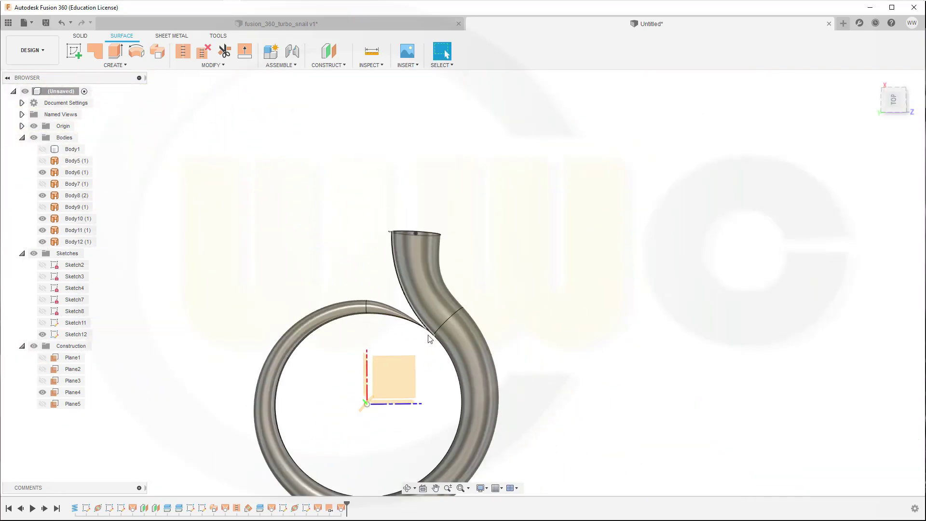
middle_click_drag(410, 346, 406, 271, "shift")
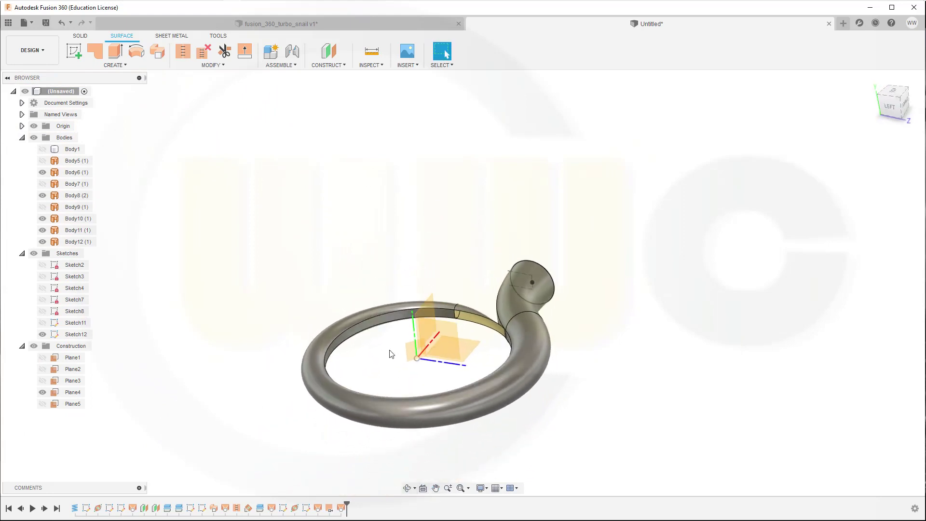
middle_click_drag(391, 354, 457, 345)
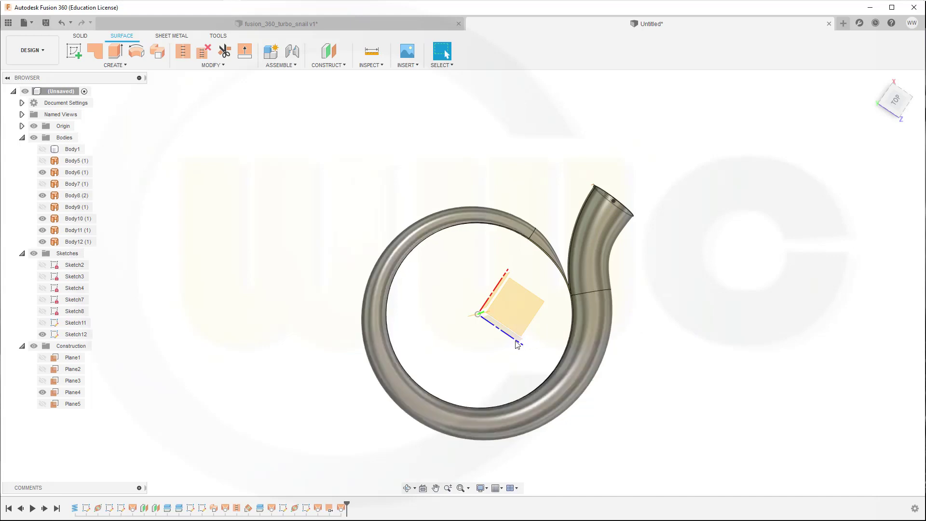
middle_click_drag(517, 344, 487, 293, "shift")
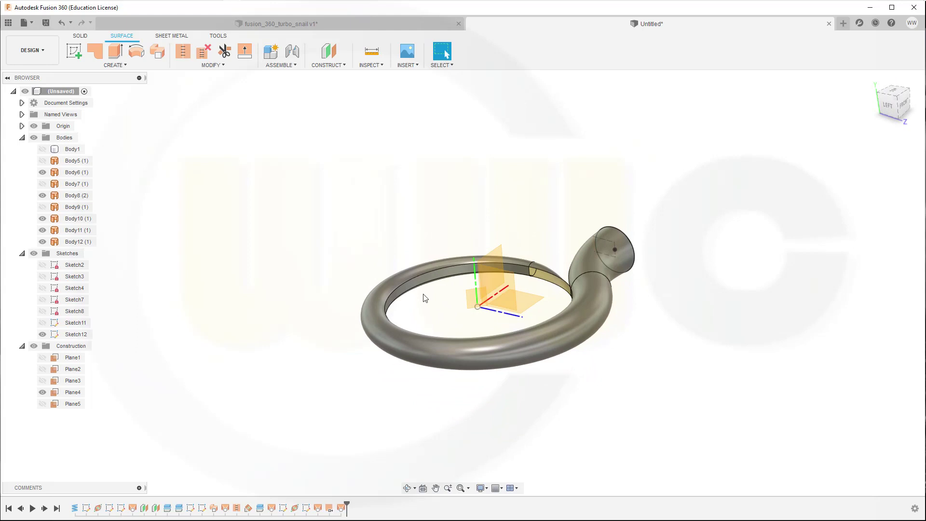